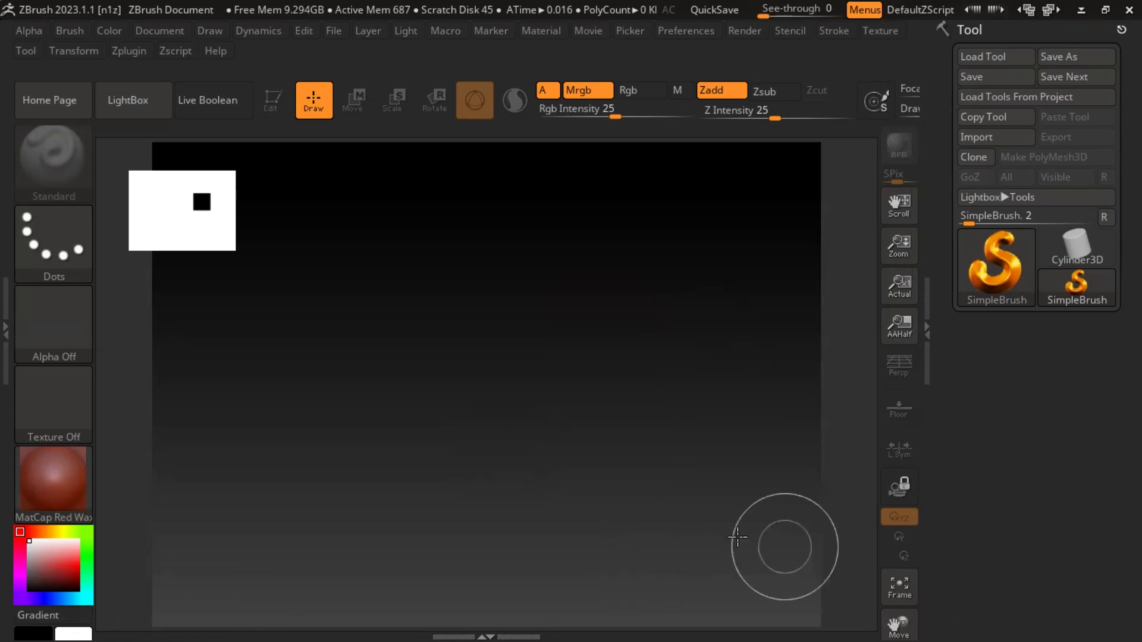
Step: Switch to CorelDRAW and create a new portrait document, 210 x 297 mm, in CMYK at 300 dpi
left_click(1081, 9)
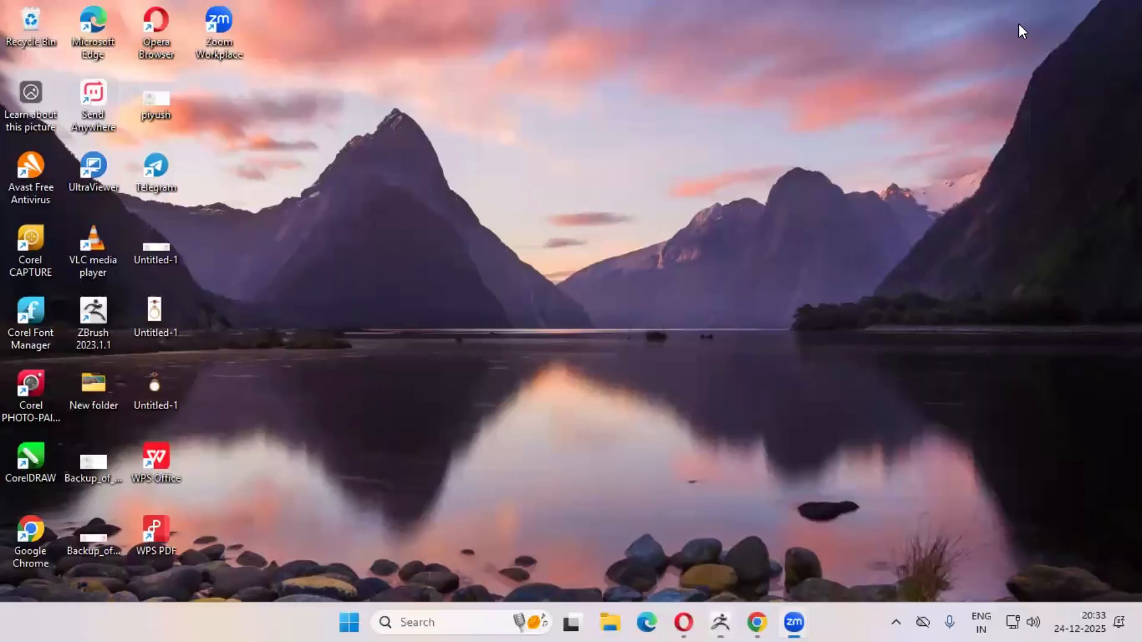
left_click(449, 623)
type("p")
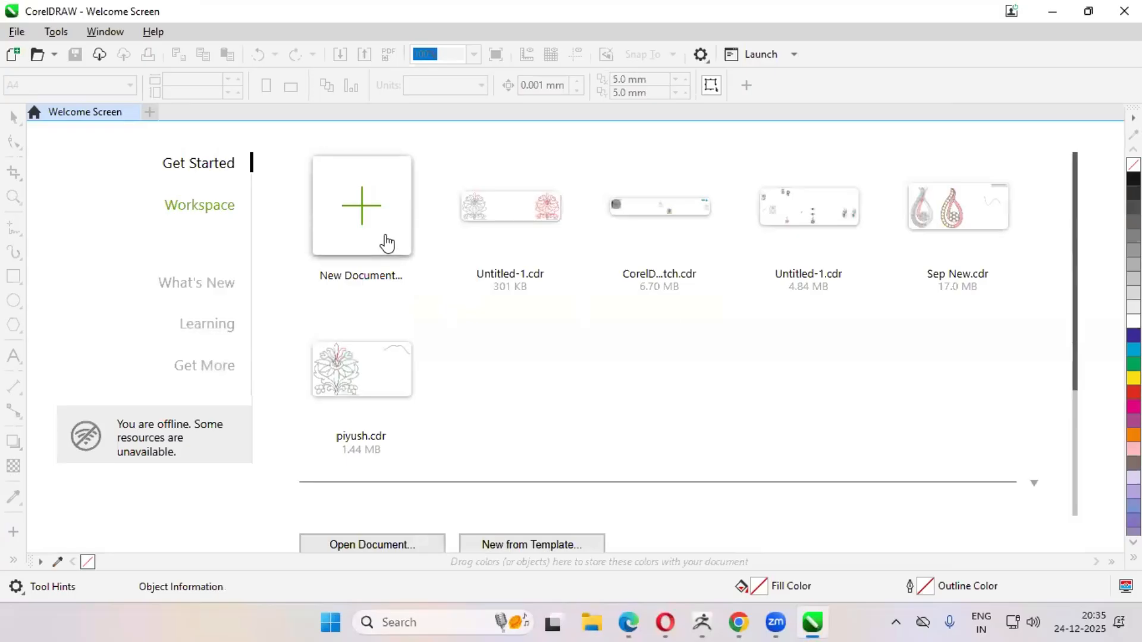
left_click(384, 234)
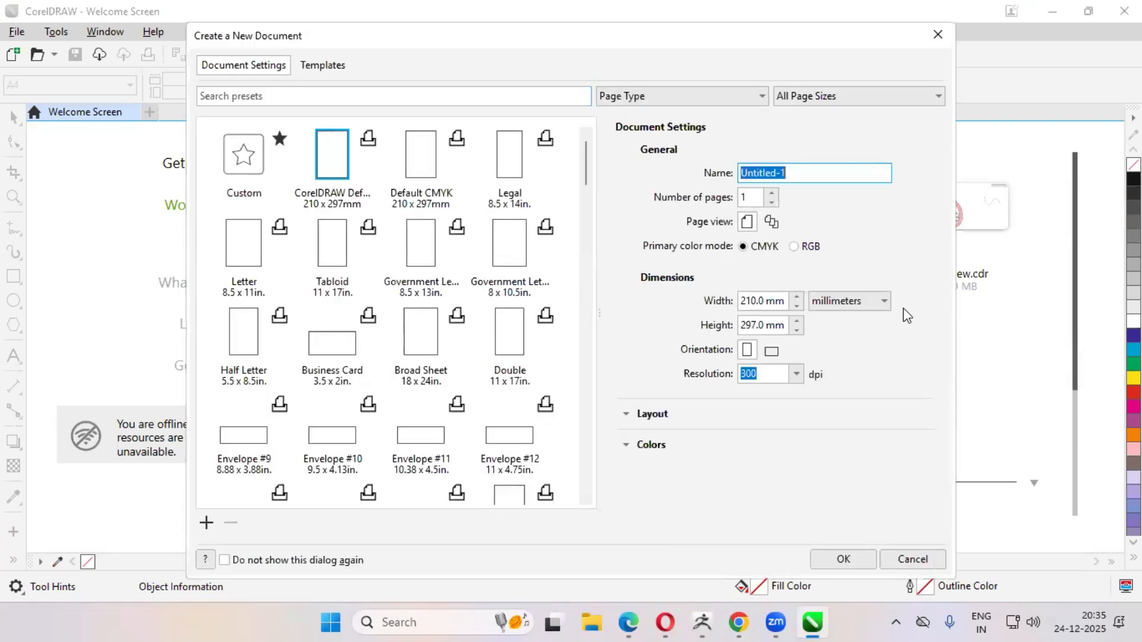
left_click(843, 559)
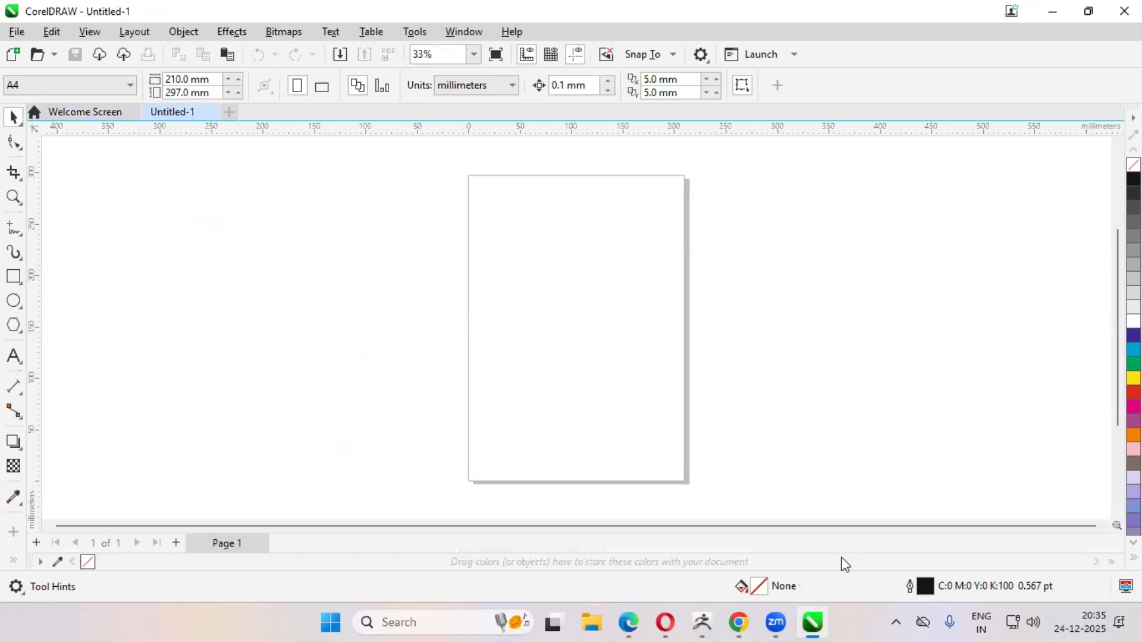
Step: Draw an arched open polyline of three straight segments, about 26.5 mm wide and 6.2 mm high, on the upper half of the page
scroll(395, 436, "up", 3)
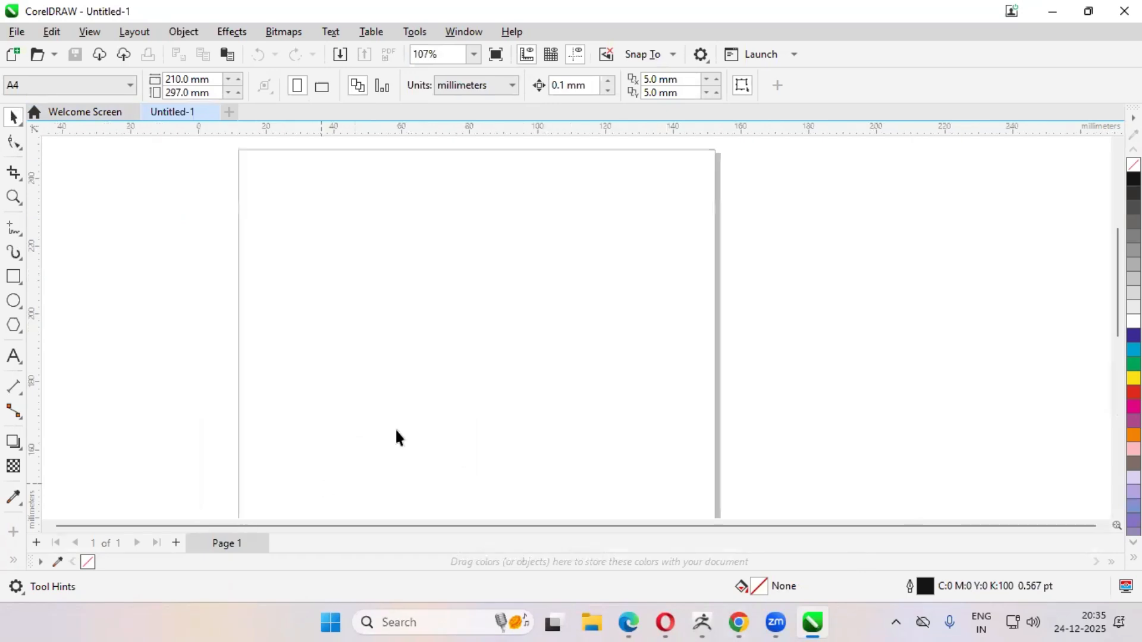
scroll(463, 364, "down", 2)
scroll(530, 356, "down", 1)
scroll(429, 390, "up", 3)
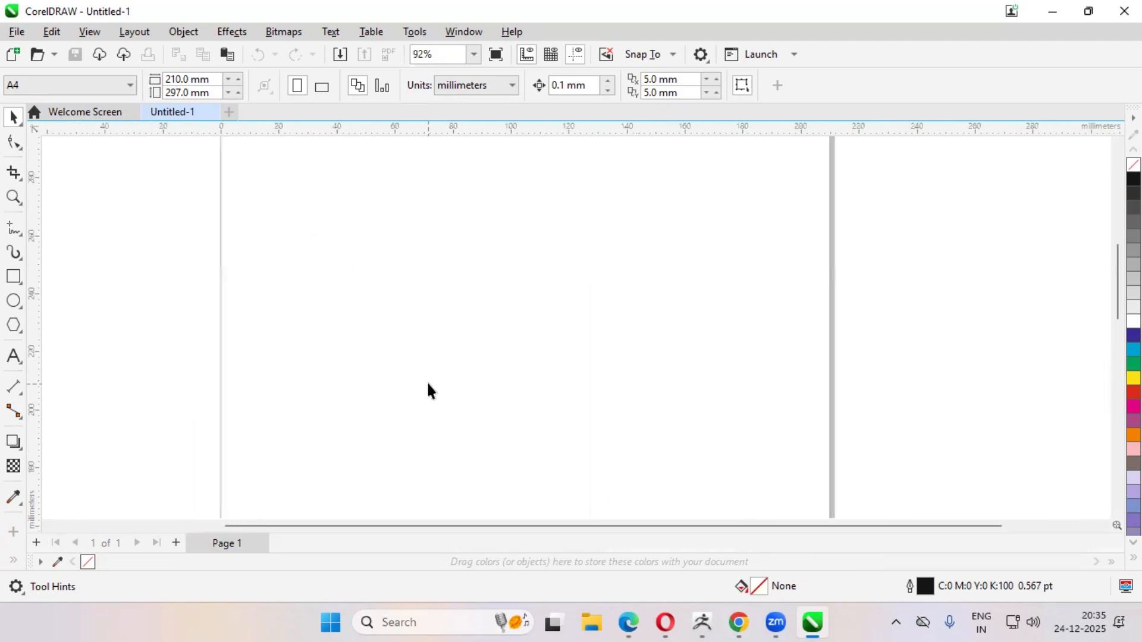
scroll(446, 387, "up", 1)
scroll(484, 313, "down", 2)
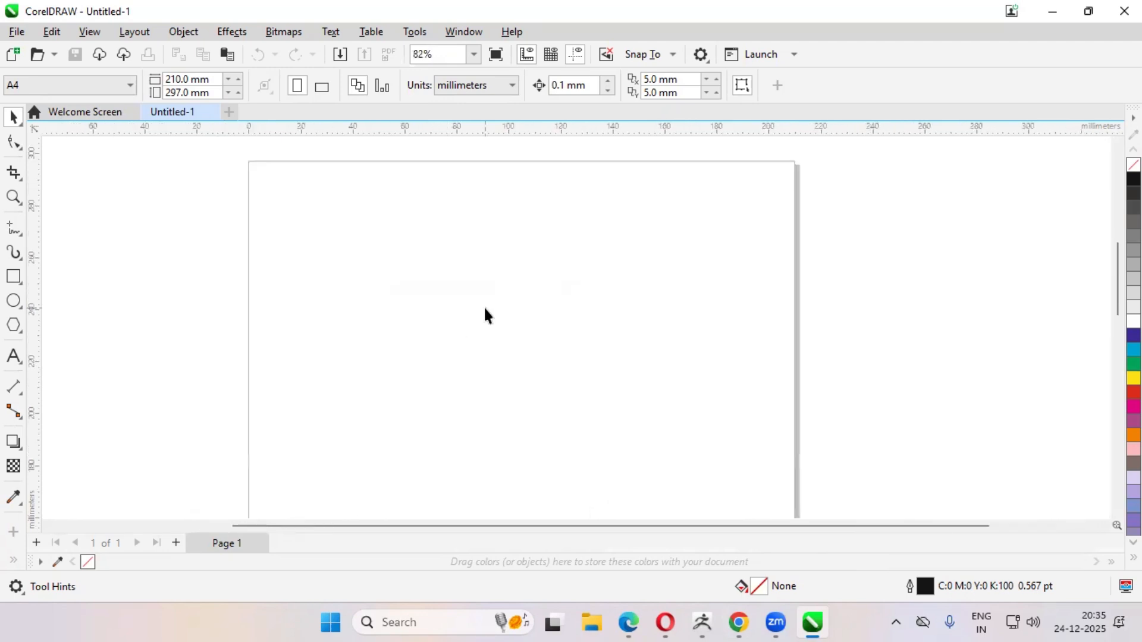
scroll(484, 314, "up", 2)
left_click(15, 230)
scroll(304, 383, "up", 2)
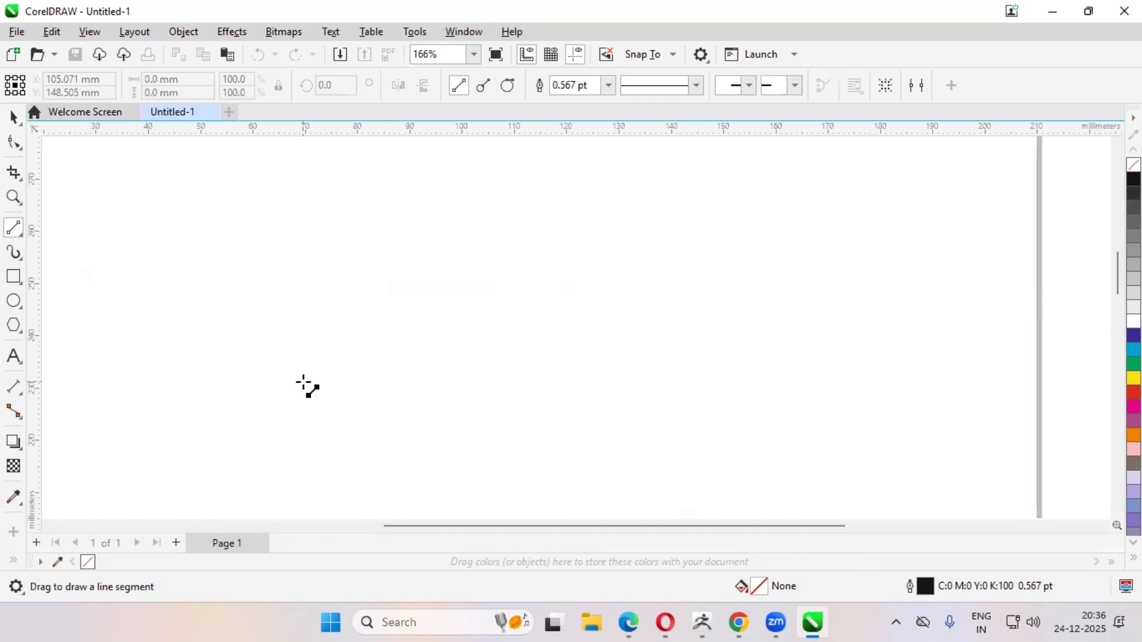
mouse_move(314, 380)
left_mouse_down()
mouse_move(346, 356)
mouse_move(400, 348)
mouse_move(452, 379)
left_mouse_up()
scroll(452, 379, "up", 1)
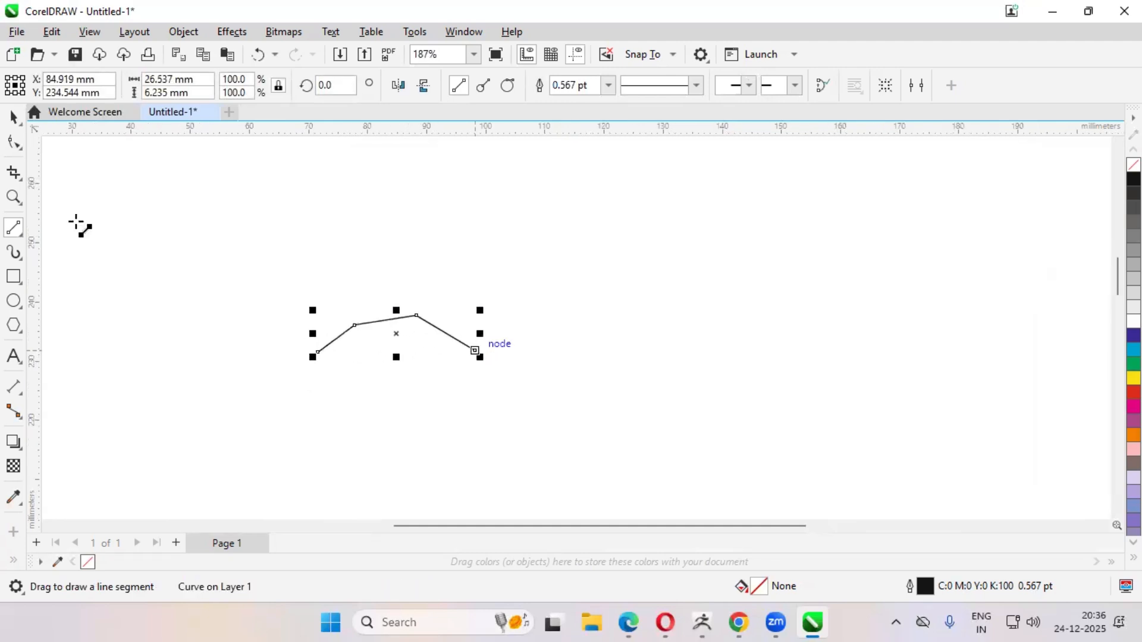
Step: Move the polyline about 2 mm to the right
key("space")
scroll(434, 339, "up", 8)
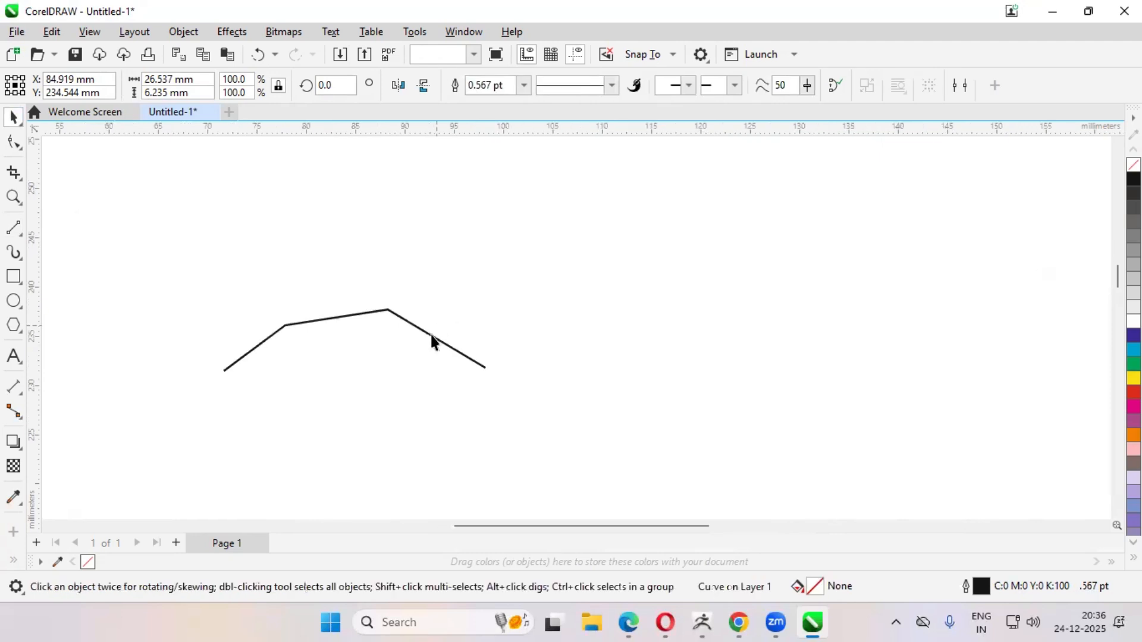
left_click_drag(416, 332, 452, 332)
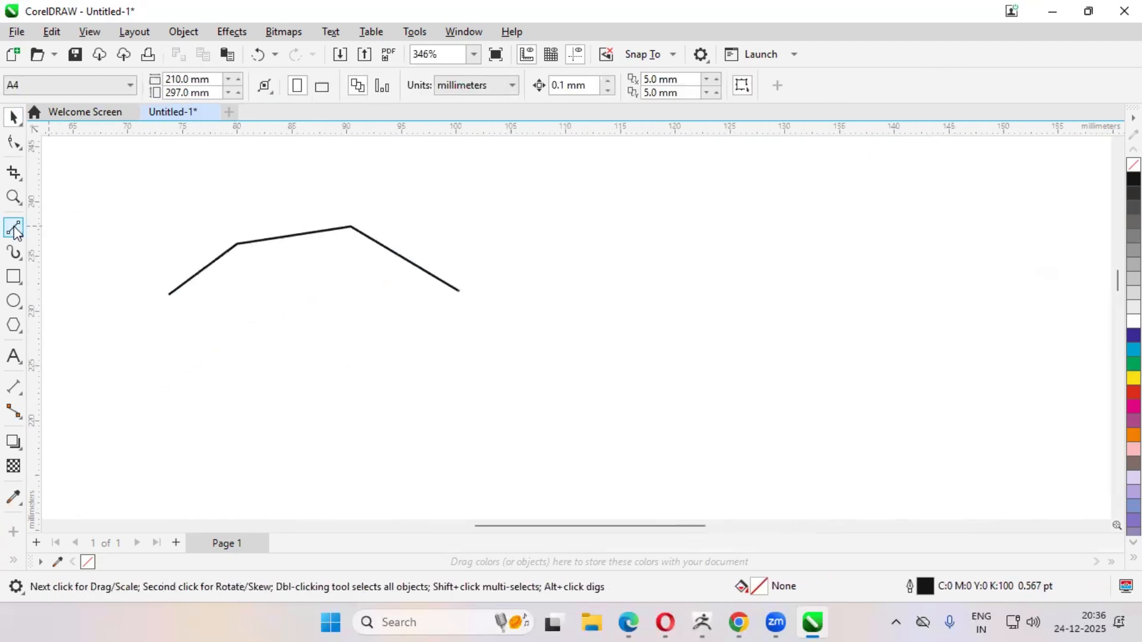
Step: Try to draw a downward-sloping line about 13.2 mm wide and 4.3 mm high below the polyline's left end
left_click(14, 229)
scroll(377, 306, "down", 5)
scroll(372, 320, "up", 7)
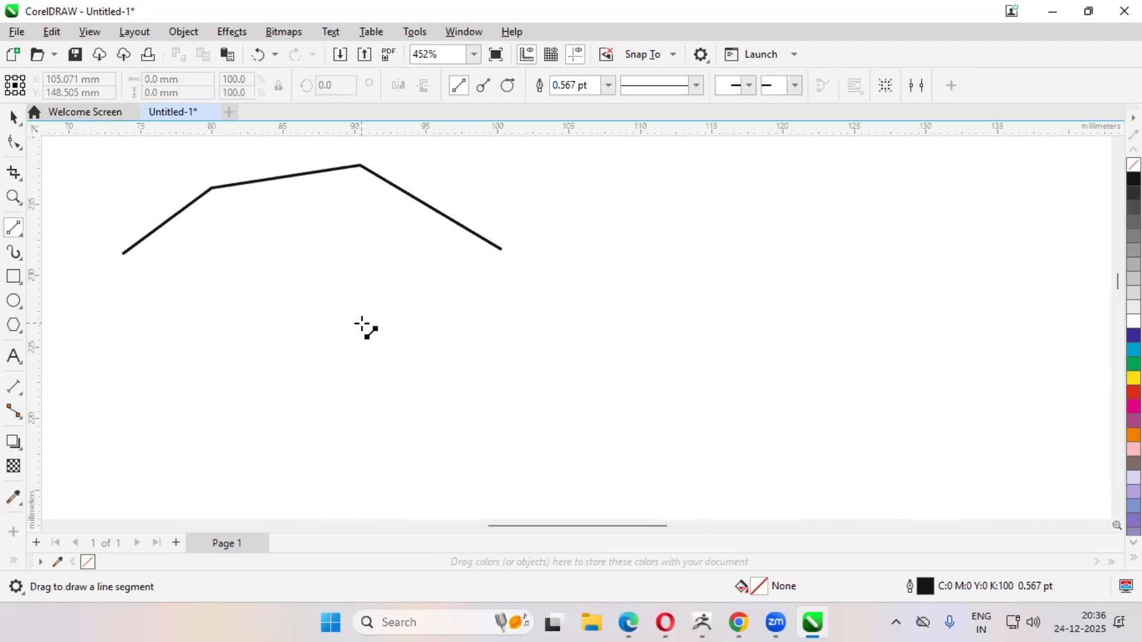
scroll(363, 324, "up", 2)
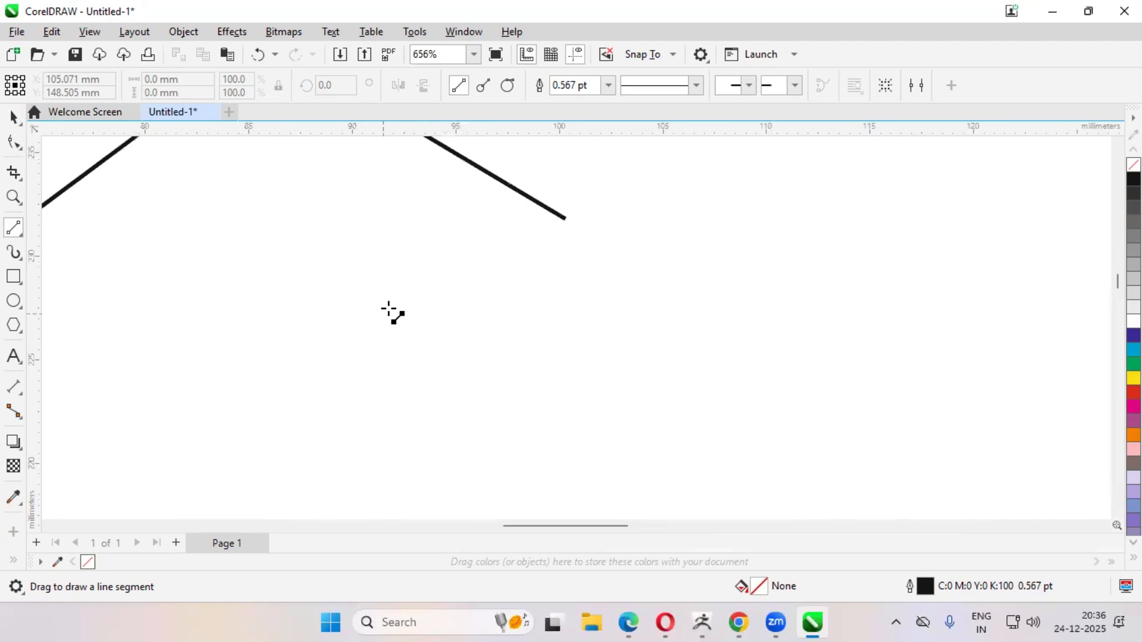
scroll(419, 330, "down", 3)
scroll(381, 322, "down", 2)
scroll(321, 303, "up", 1)
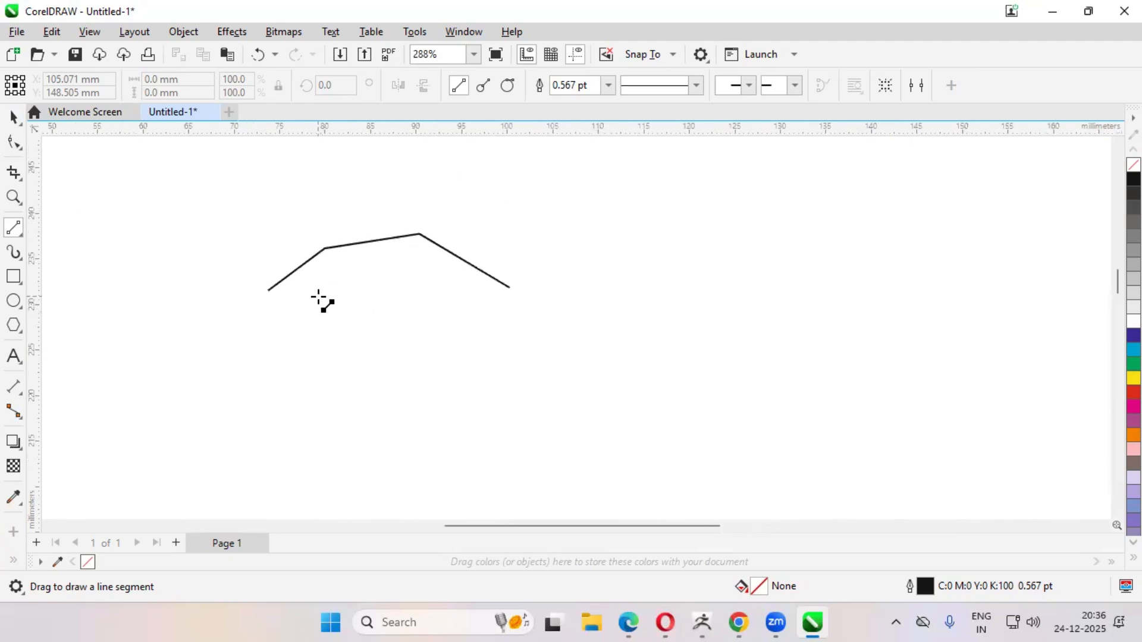
left_click_drag(275, 303, 396, 342)
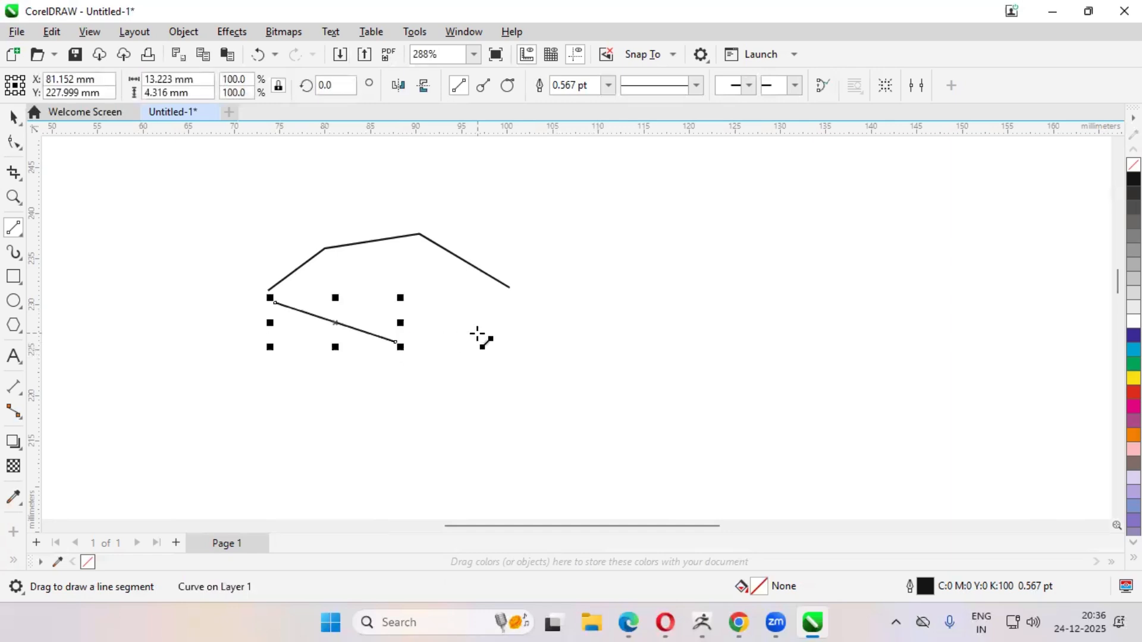
scroll(477, 335, "up", 1)
key("ctrl+z")
Step: Draw two straight lines below the polyline as the lower eyelid, the right one about 9.7 mm wide and 3.8 mm high
left_click_drag(249, 302, 508, 289)
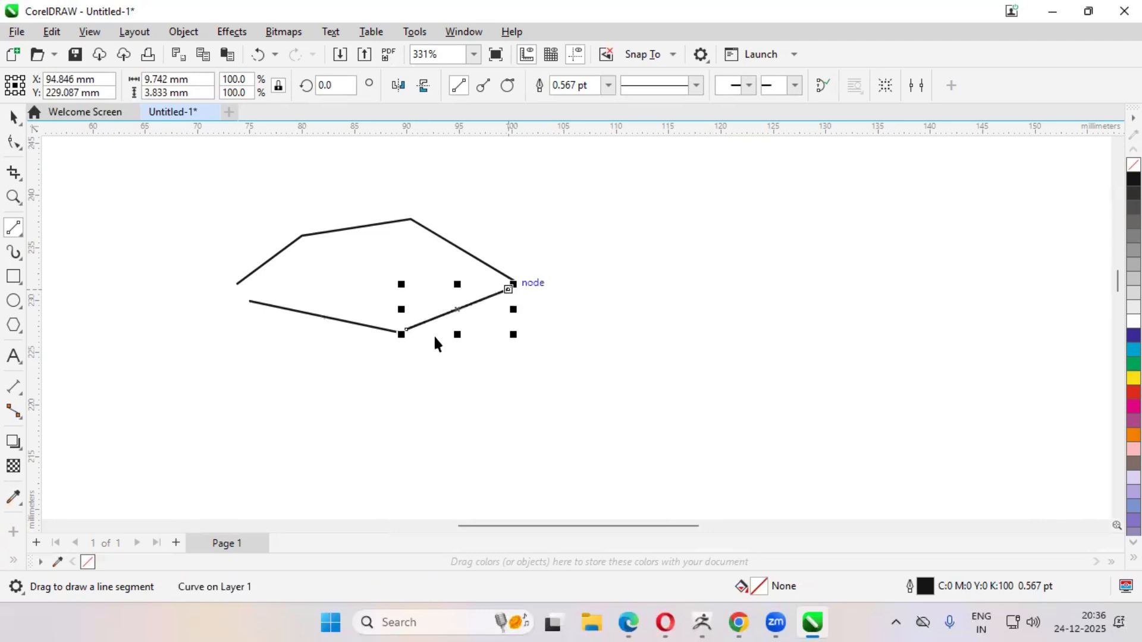
scroll(448, 353, "down", 2)
scroll(645, 300, "up", 1)
scroll(392, 310, "down", 1)
scroll(441, 354, "up", 1)
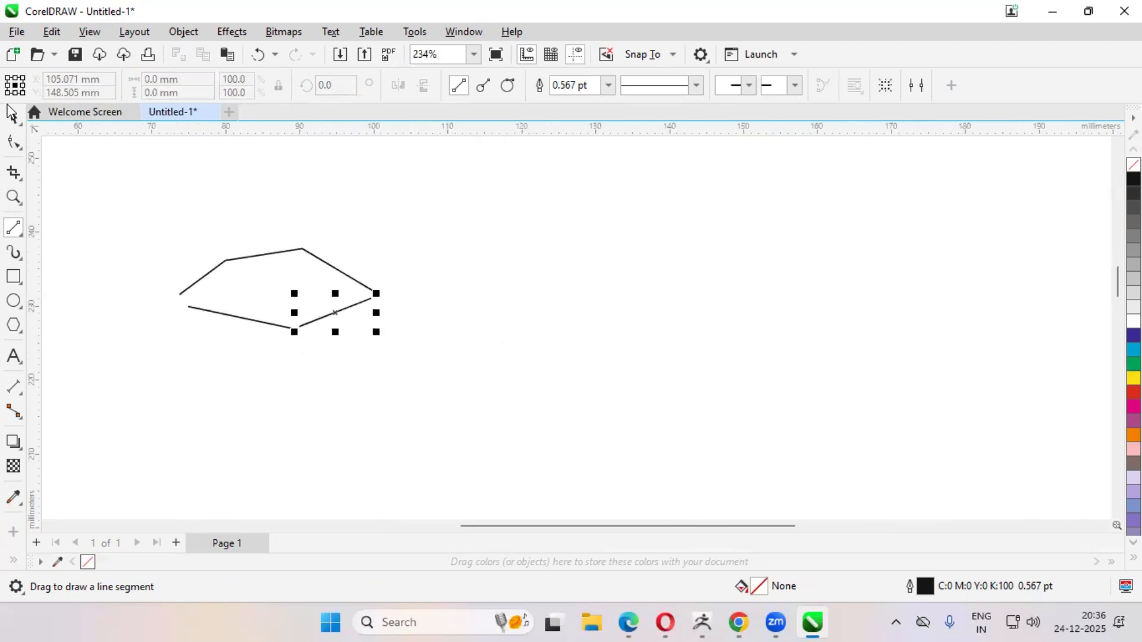
left_click(9, 110)
scroll(255, 275, "up", 2)
scroll(380, 293, "down", 3)
scroll(309, 285, "up", 2)
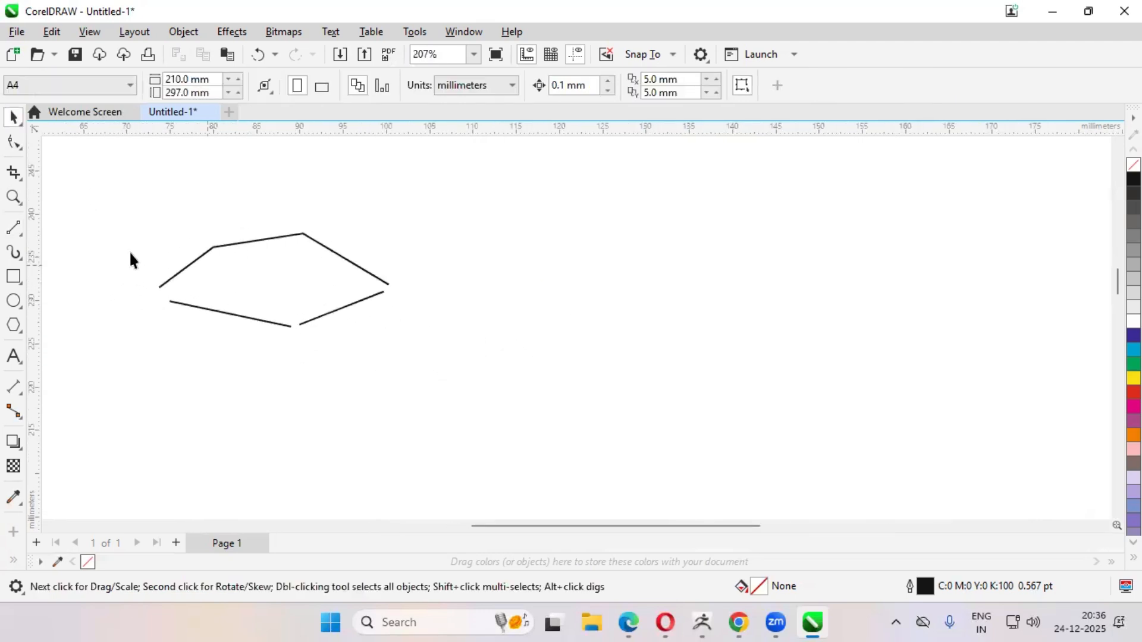
Step: Trace the eye outline with two 3-Point curves, the upper about 26.5 x 6.9 mm and the lower about 26.2 x 4.2 mm
left_click(16, 233)
scroll(210, 247, "up", 2)
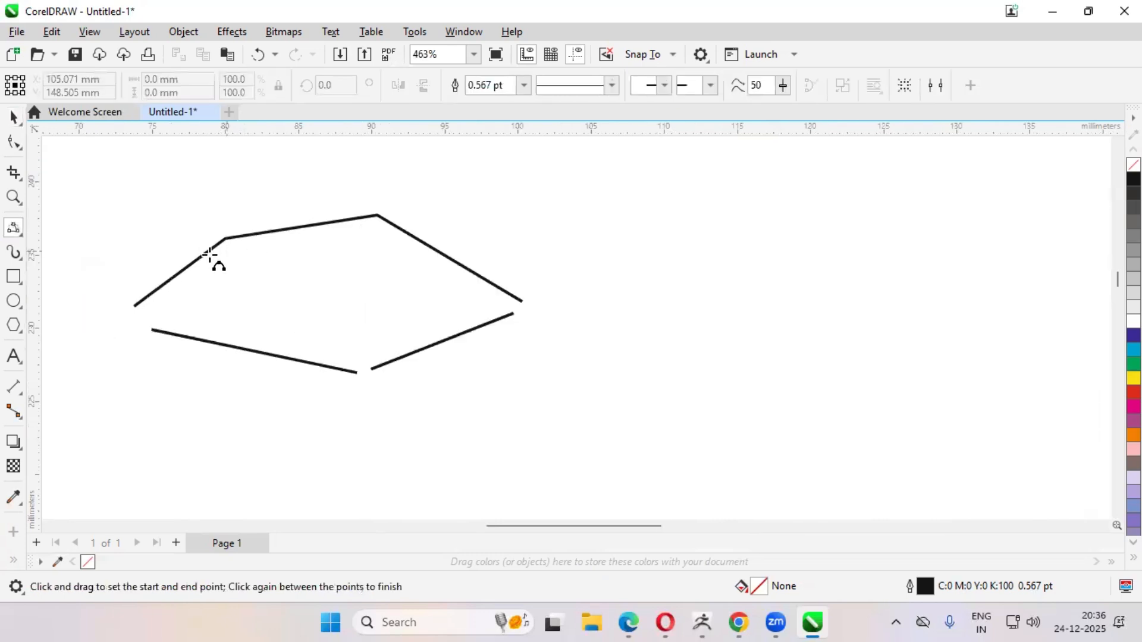
scroll(357, 316, "down", 2)
scroll(178, 331, "up", 1)
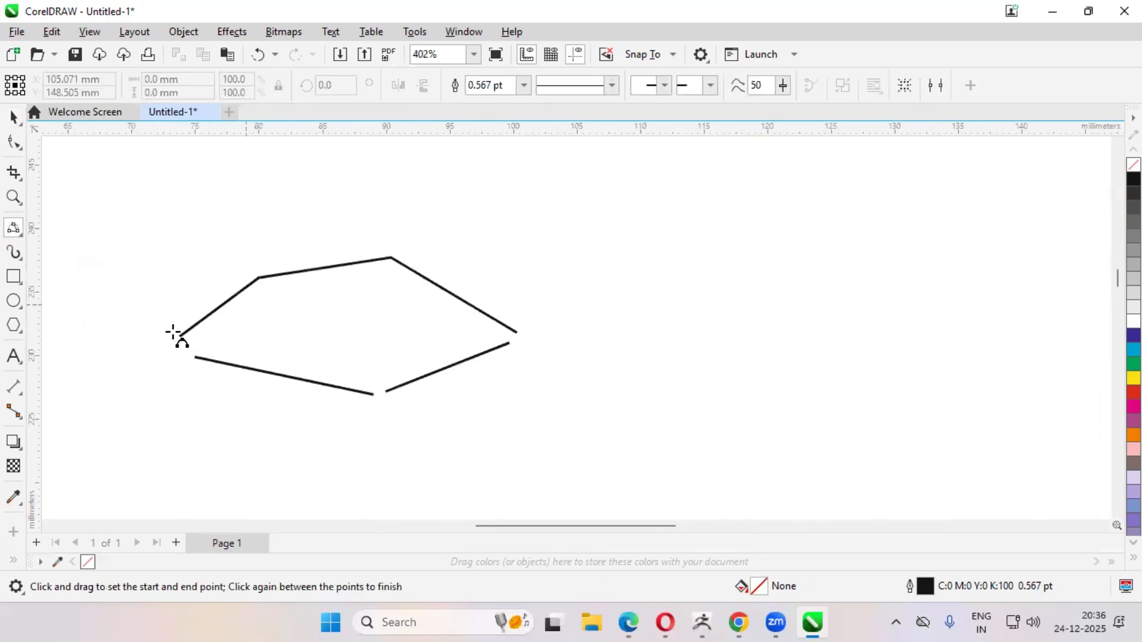
left_click_drag(179, 336, 518, 332)
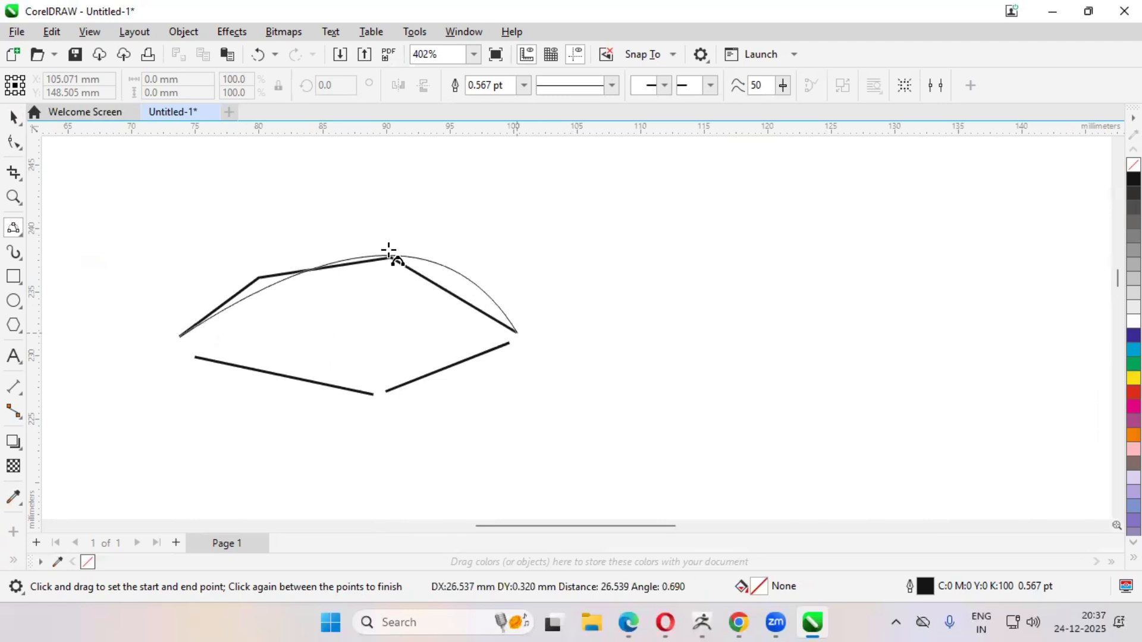
left_click(343, 255)
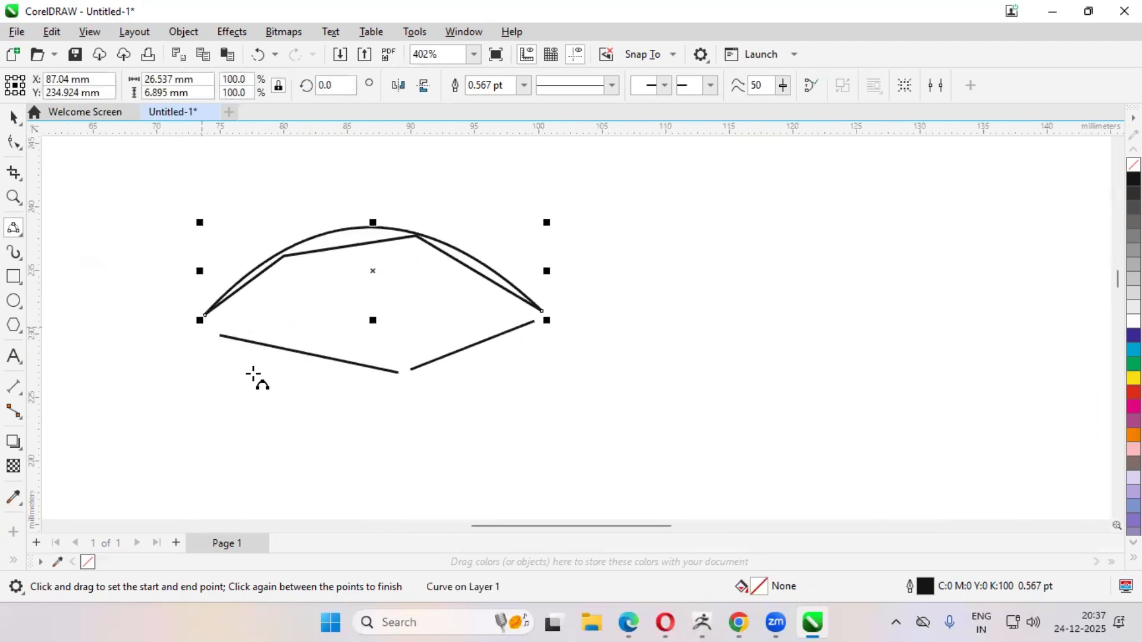
left_click_drag(202, 326, 533, 321)
left_click(428, 372)
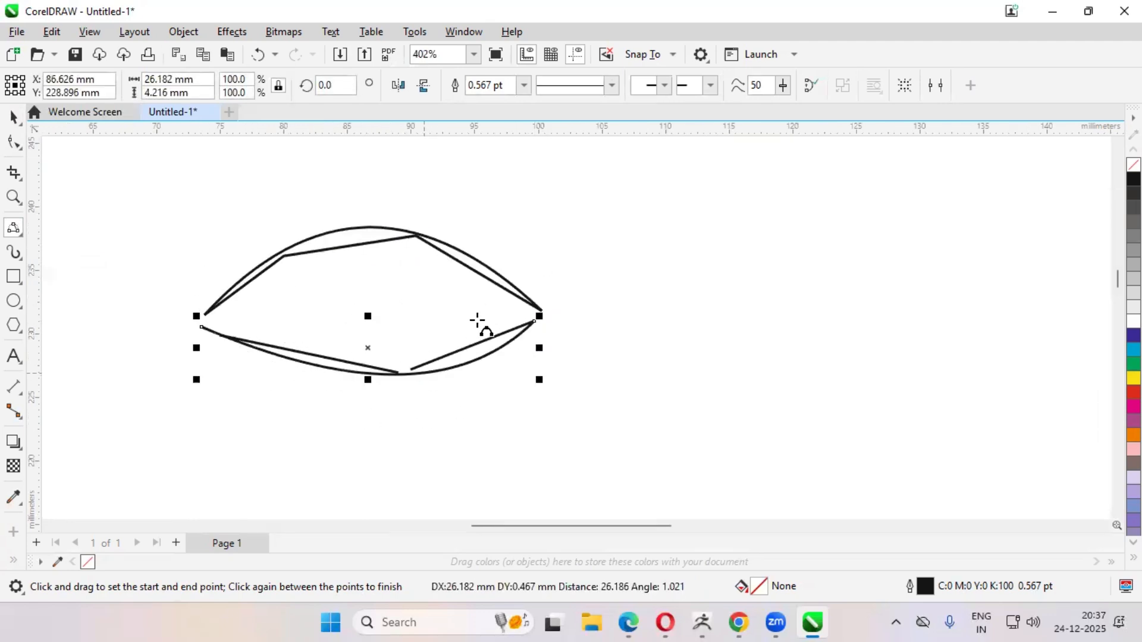
Step: Move both curves together about 33 mm to the right, beside the straight-line eye
scroll(477, 301, "up", 2)
scroll(412, 280, "down", 3)
key("space")
left_click(412, 279, "shift")
scroll(321, 298, "down", 2)
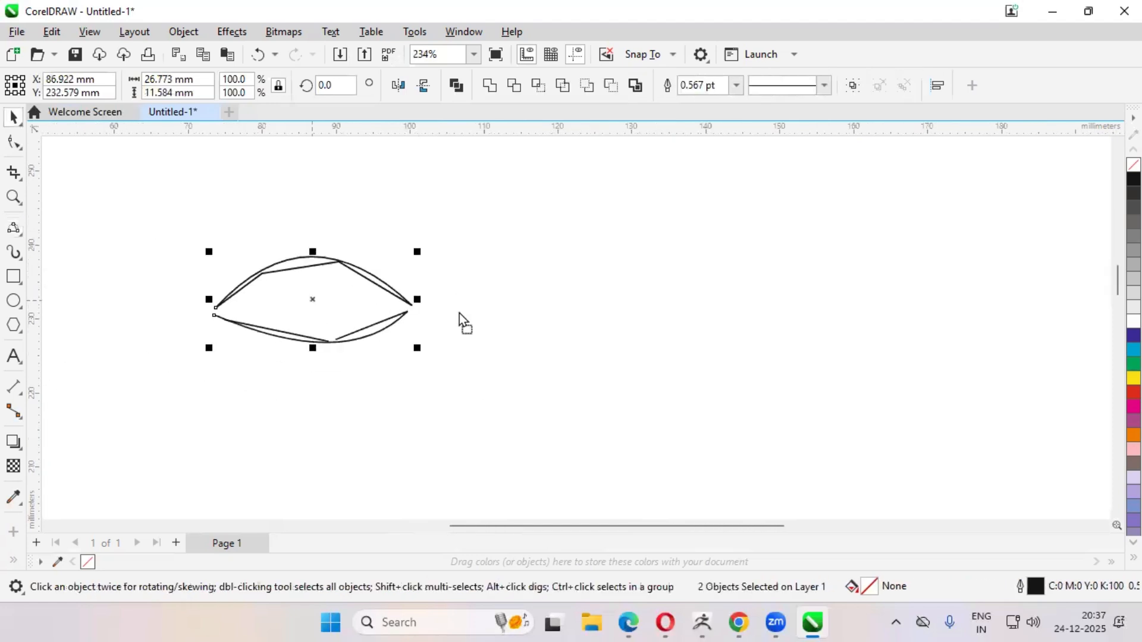
left_click_drag(326, 342, 567, 344)
left_click(474, 201)
Step: Compare the straight-line eye outline with the curved one
scroll(265, 294, "up", 2)
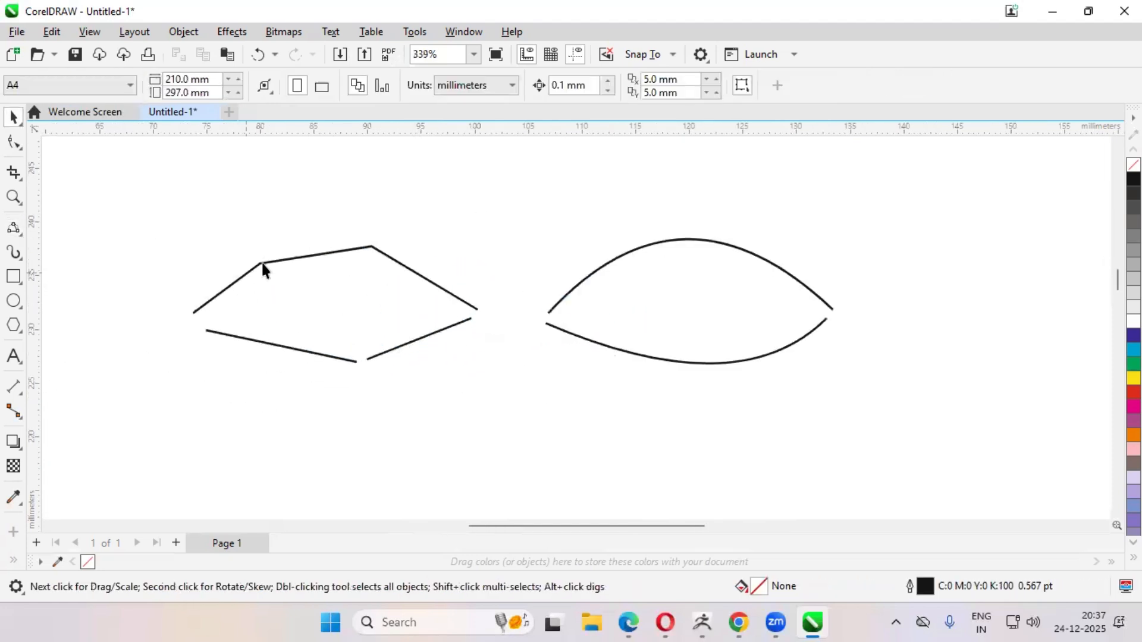
scroll(427, 304, "up", 2)
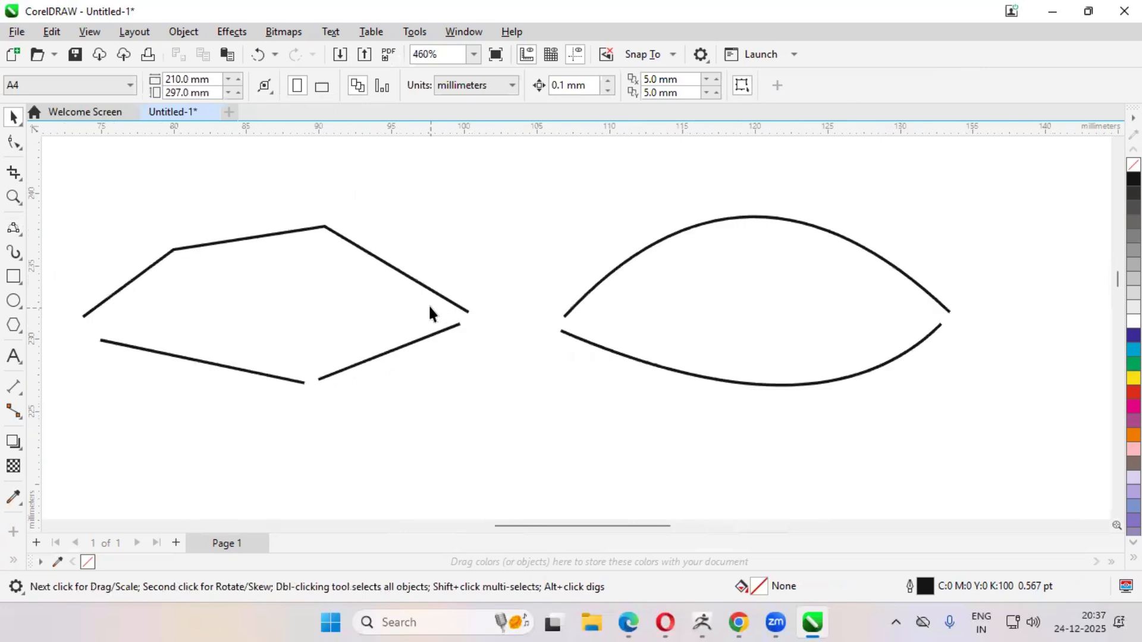
scroll(427, 303, "down", 3)
scroll(426, 300, "up", 4)
scroll(426, 303, "down", 3)
scroll(201, 355, "up", 3)
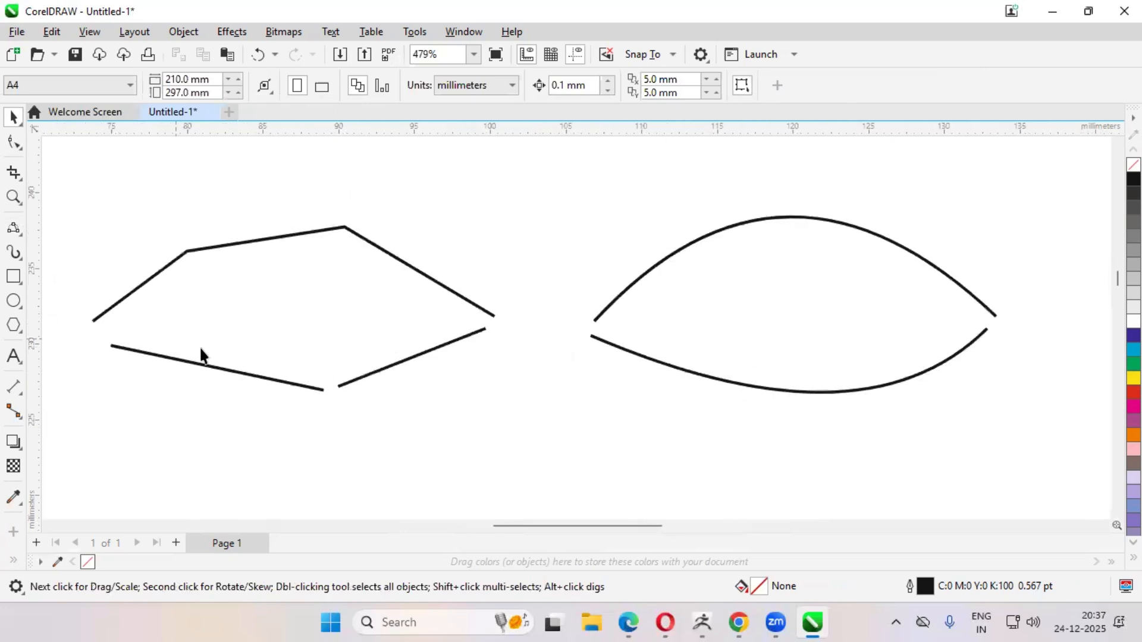
scroll(427, 317, "down", 3)
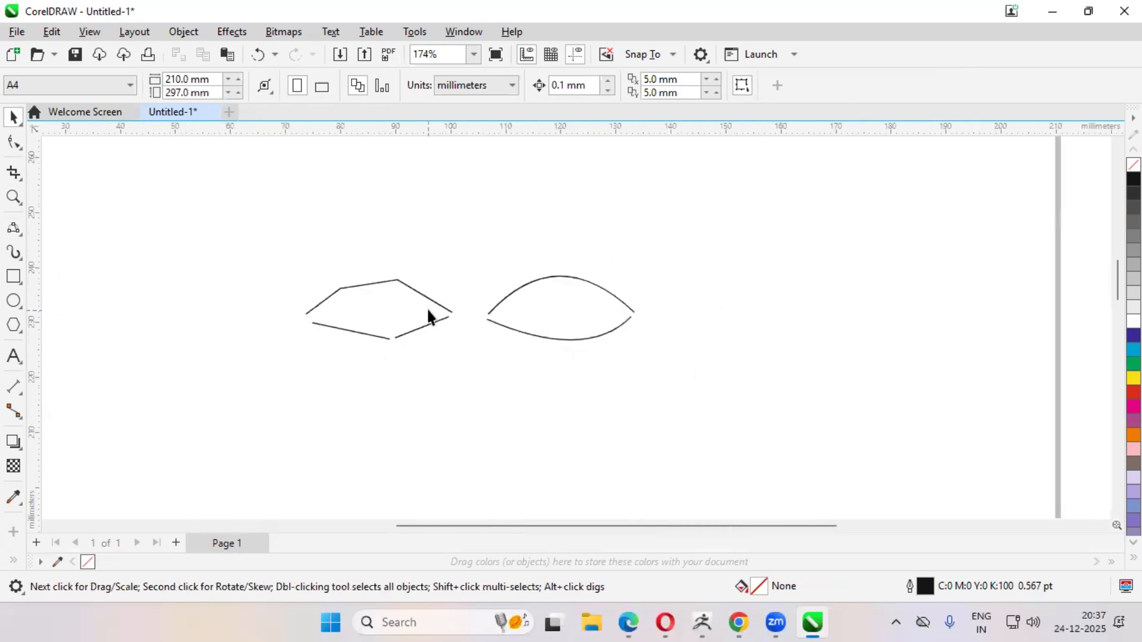
scroll(428, 315, "up", 1)
Step: Add a circle about 9.1 mm in diameter to each eye as the iris, overlapping the upper eyelid
left_click(13, 300)
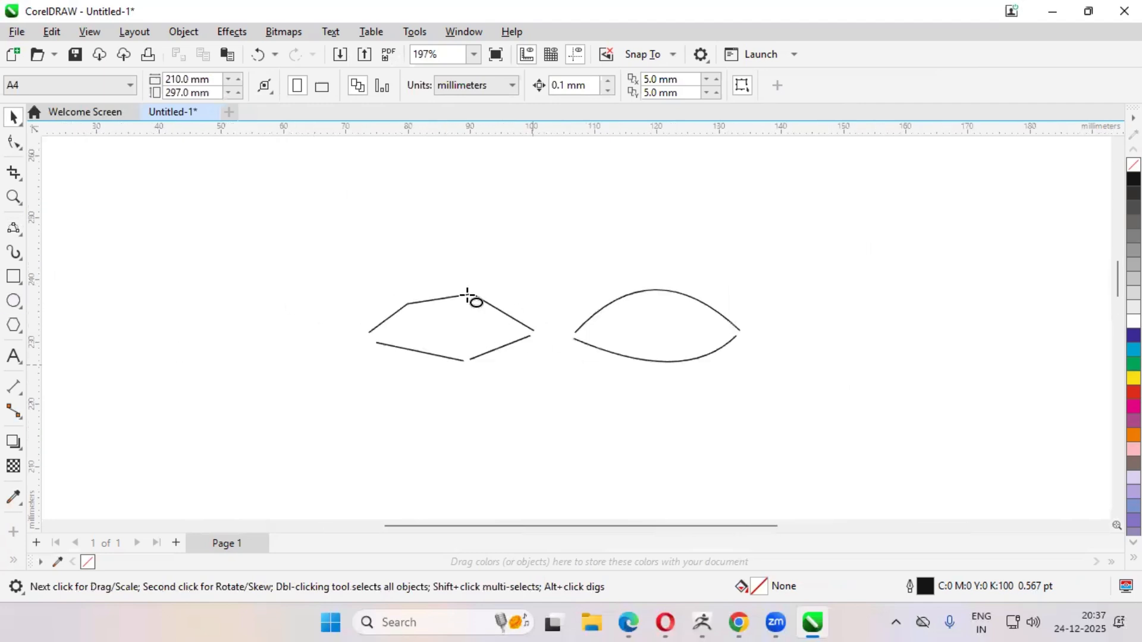
scroll(423, 291, "up", 2)
mouse_move(415, 289)
left_mouse_down()
mouse_move(509, 383)
mouse_move(486, 355)
mouse_move(507, 380)
mouse_move(492, 324)
mouse_move(613, 348)
mouse_move(802, 319)
left_mouse_up()
scroll(479, 338, "up", 4)
key("space")
scroll(488, 357, "down", 2)
scroll(488, 352, "up", 2)
scroll(509, 365, "down", 1)
scroll(509, 367, "up", 1)
scroll(500, 327, "down", 2)
scroll(489, 334, "up", 2)
scroll(490, 323, "down", 2)
scroll(493, 329, "up", 2)
scroll(492, 324, "down", 5)
scroll(492, 324, "up", 2)
scroll(257, 271, "down", 1)
scroll(811, 330, "up", 1)
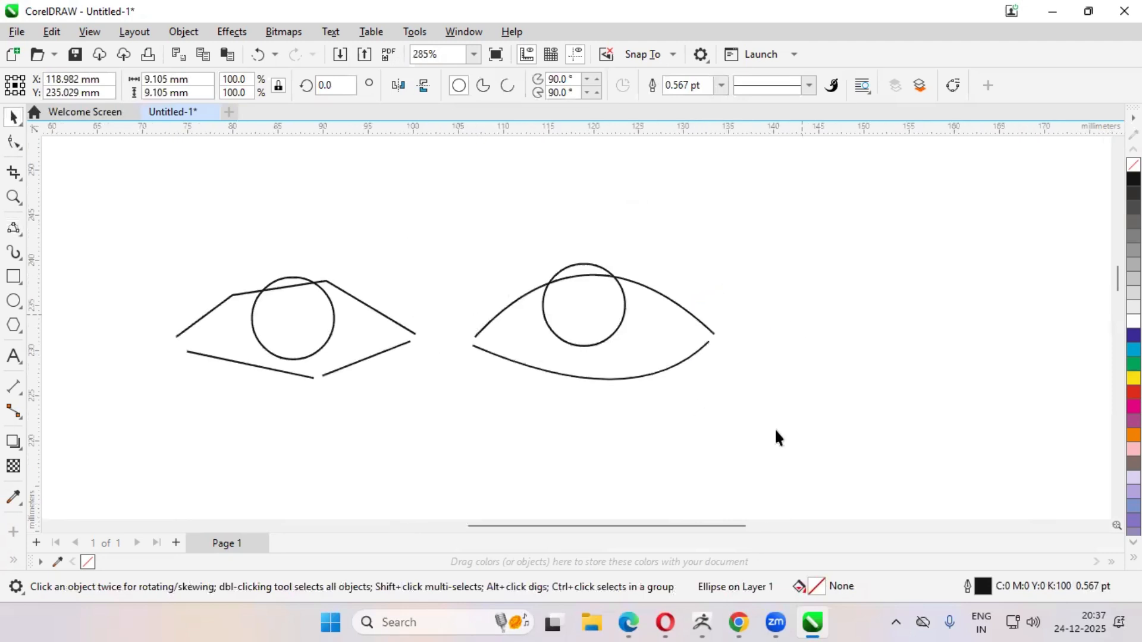
Step: Check the curved eye's objects by selecting its two curves with the circle, and the circle alone
left_click(776, 437)
scroll(637, 350, "up", 2)
left_click_drag(463, 230, 790, 434)
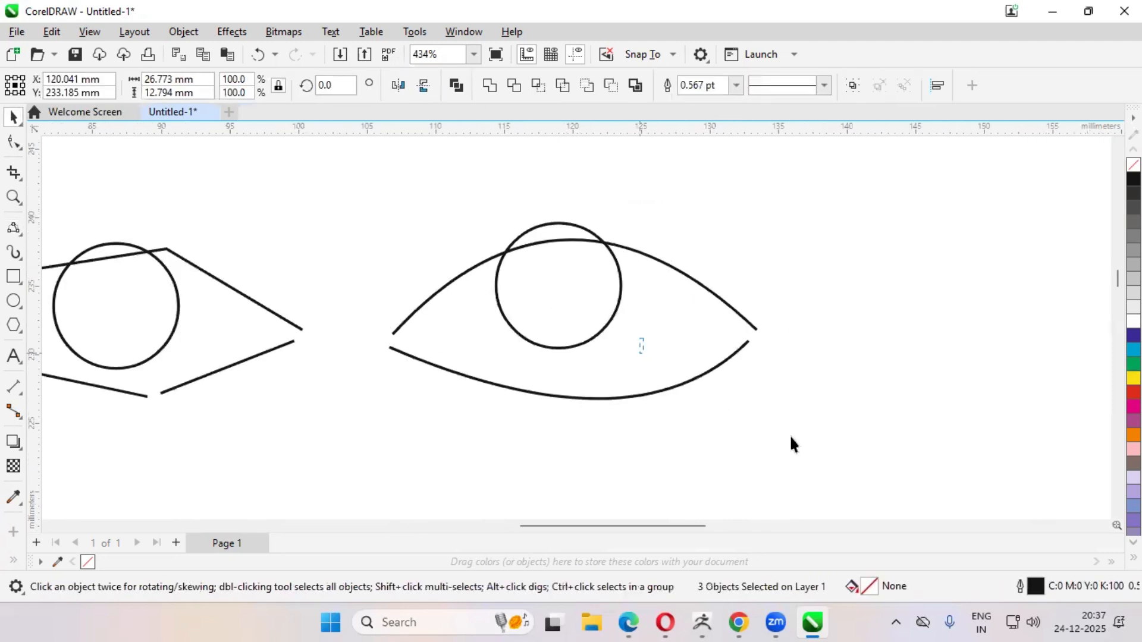
scroll(636, 351, "down", 2)
scroll(612, 335, "up", 2)
left_click(592, 326)
scroll(618, 306, "down", 1)
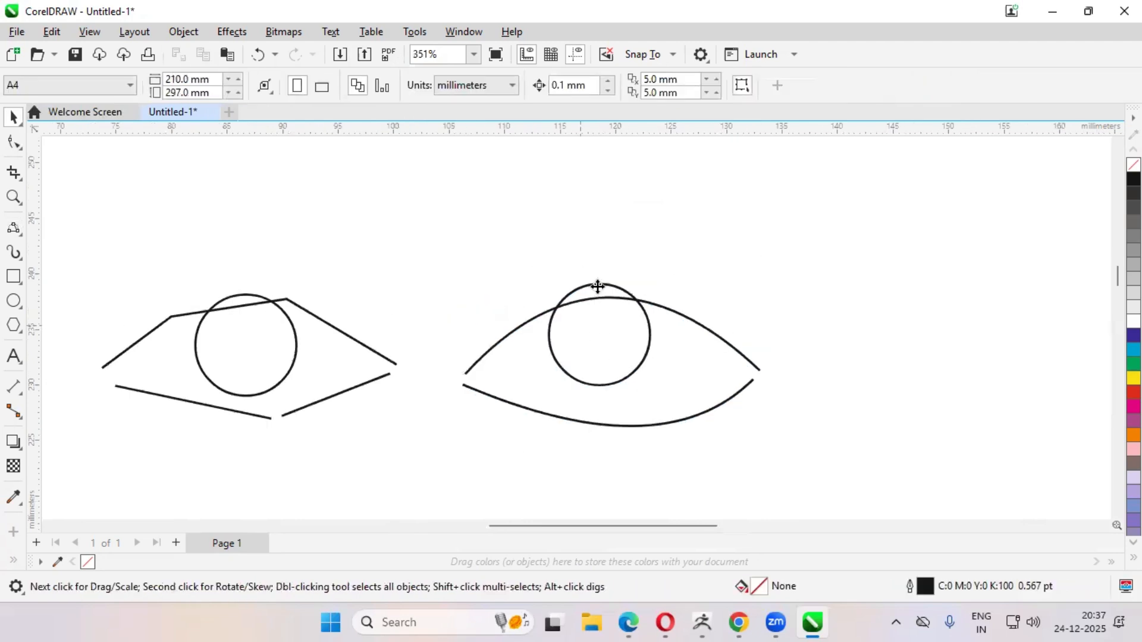
scroll(598, 288, "up", 3)
left_click_drag(598, 286, 538, 253)
scroll(539, 253, "down", 4)
left_click(416, 282)
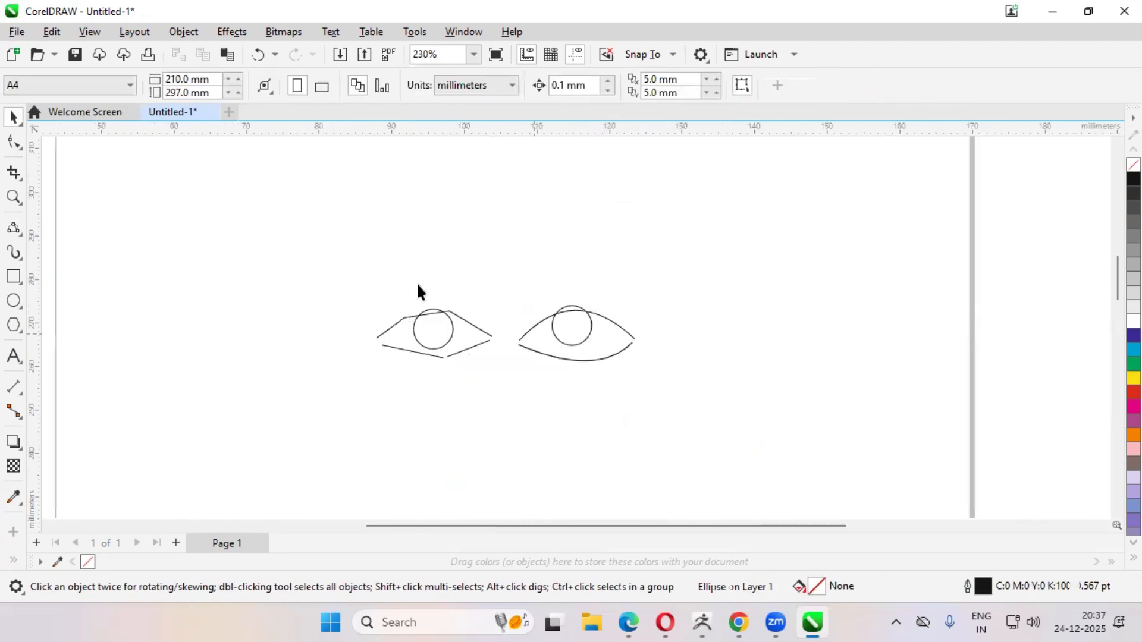
Step: Delete the parts of both iris circles that extend above the upper eyelids with Virtual Segment Delete
scroll(430, 324, "up", 3)
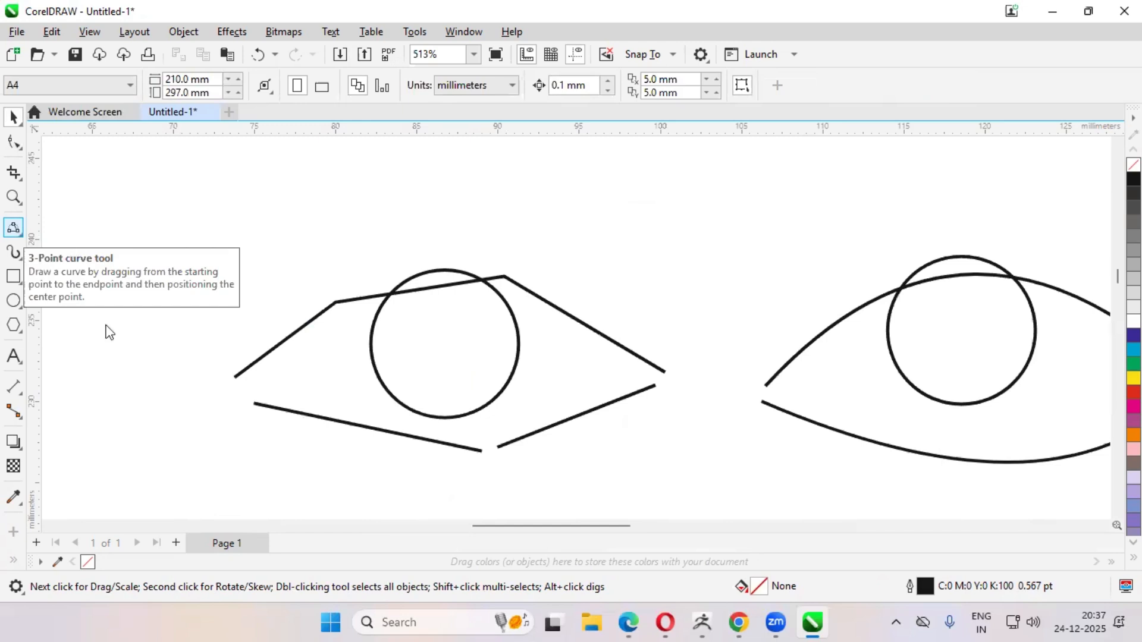
left_click(18, 233)
mouse_move(11, 173)
left_click(76, 211)
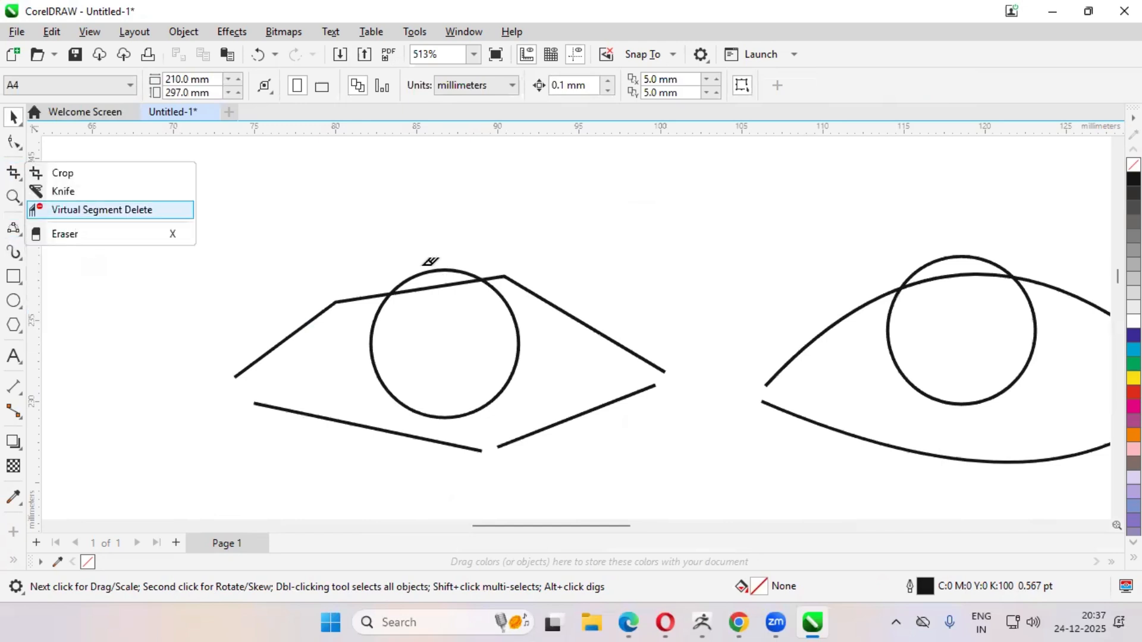
scroll(430, 262, "up", 2)
scroll(726, 237, "down", 1)
scroll(700, 224, "down", 5)
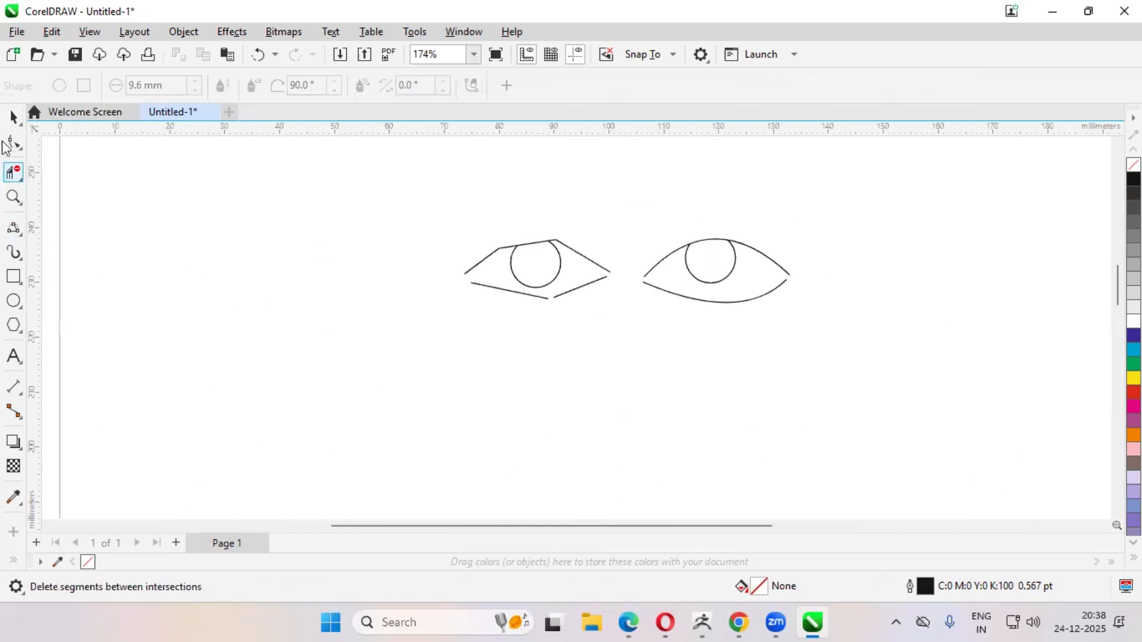
left_click(13, 114)
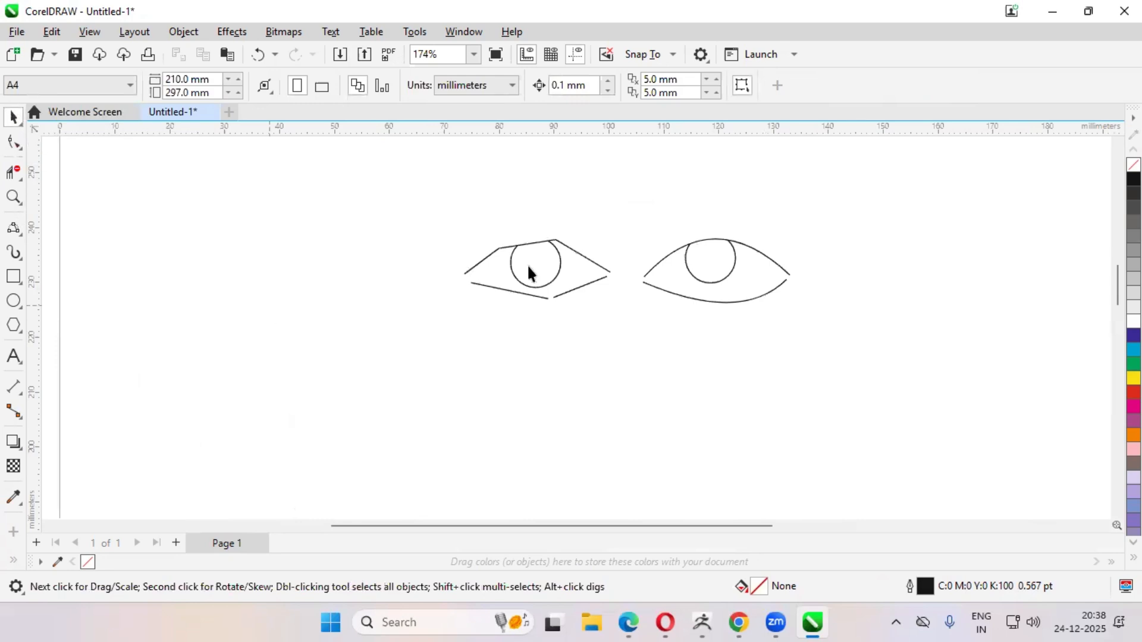
Step: Draw a circle about 2.8 mm in diameter as the pupil in the centre of the straight-line eye's iris
scroll(359, 293, "up", 2)
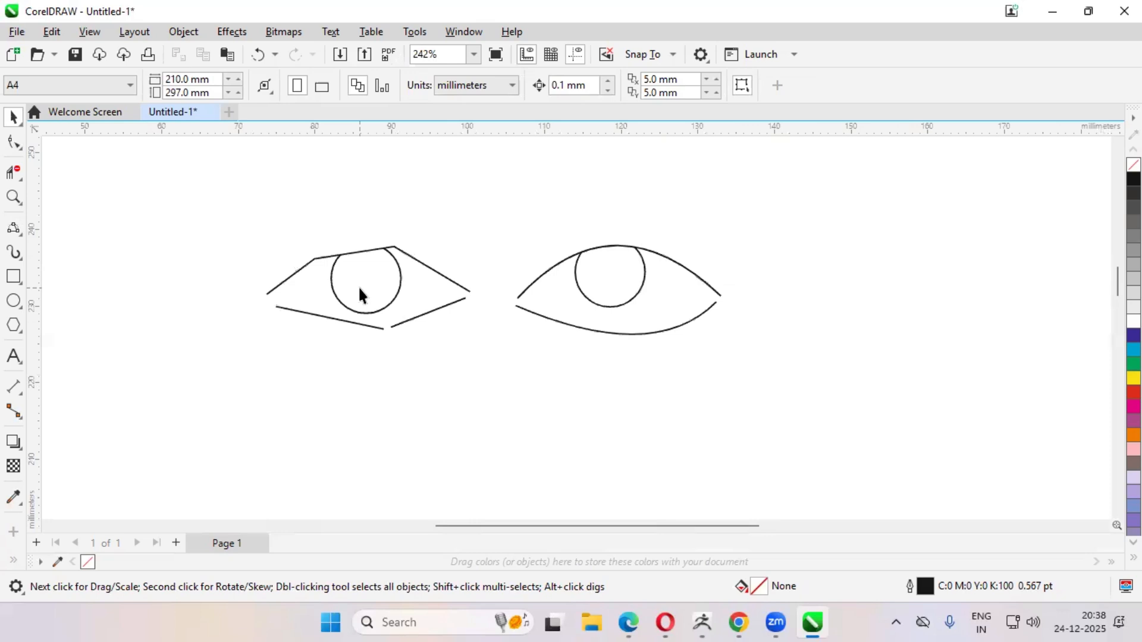
scroll(371, 259, "up", 3)
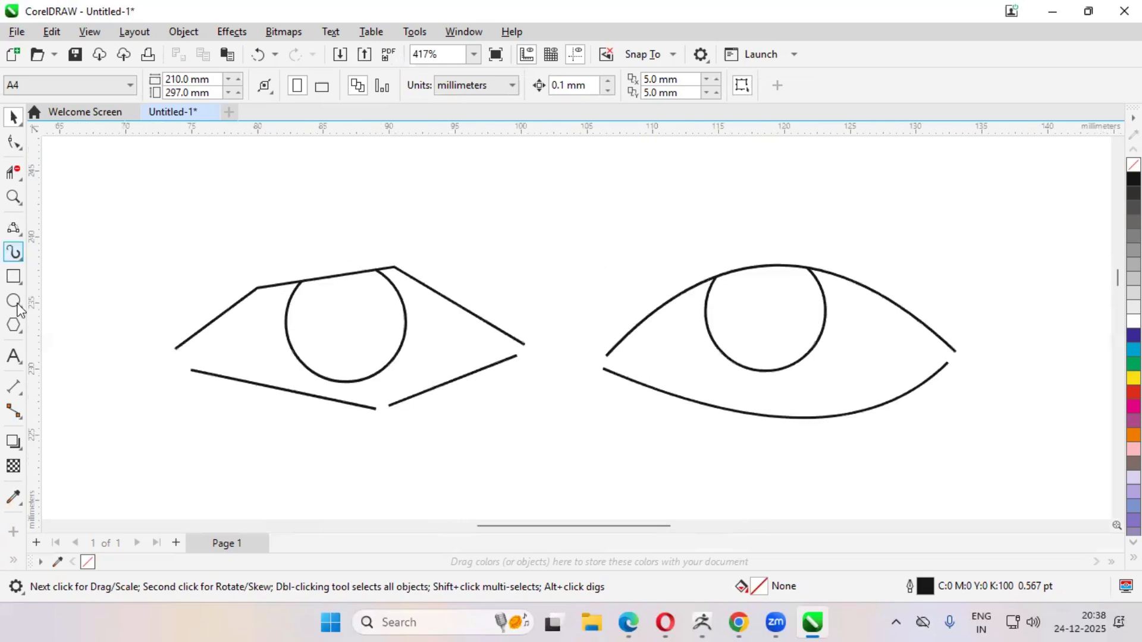
left_click(14, 302)
scroll(392, 339, "up", 3)
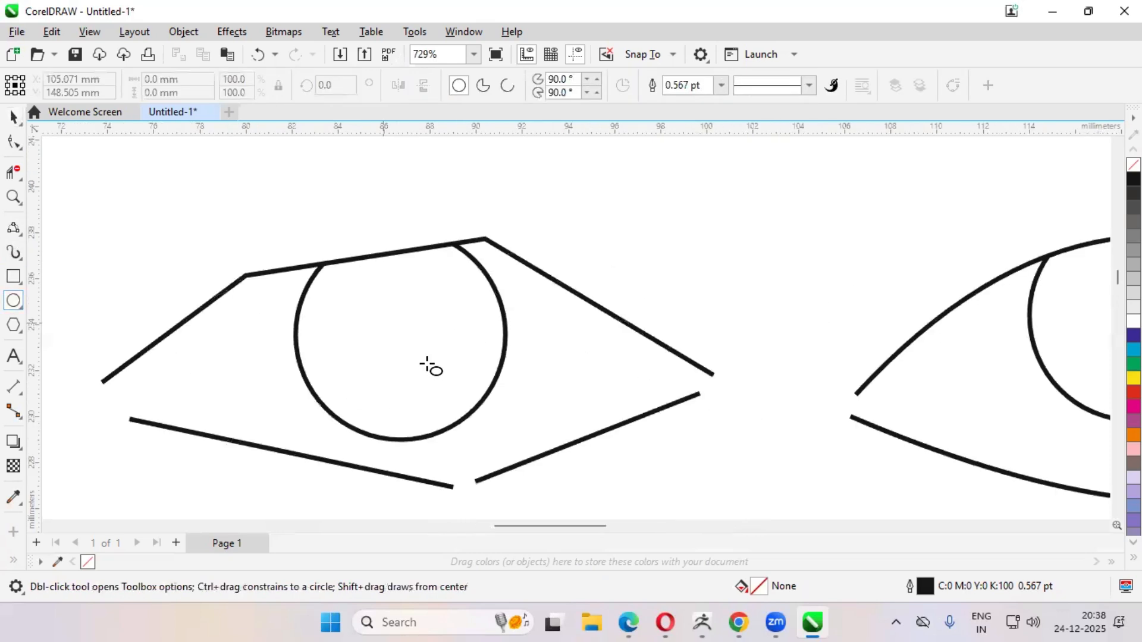
mouse_move(379, 317)
left_mouse_down("ctrl")
mouse_move(433, 370)
mouse_move(369, 336)
mouse_move(390, 346)
mouse_move(372, 336)
mouse_move(555, 323)
mouse_move(597, 301)
mouse_move(595, 326)
left_mouse_up("ctrl")
scroll(430, 322, "up", 3)
key("space")
Step: Place a copy of the pupil circle inside the curved eye's iris
scroll(377, 333, "down", 2)
scroll(364, 316, "down", 2)
scroll(377, 334, "up", 1)
scroll(339, 307, "down", 3)
scroll(594, 316, "up", 4)
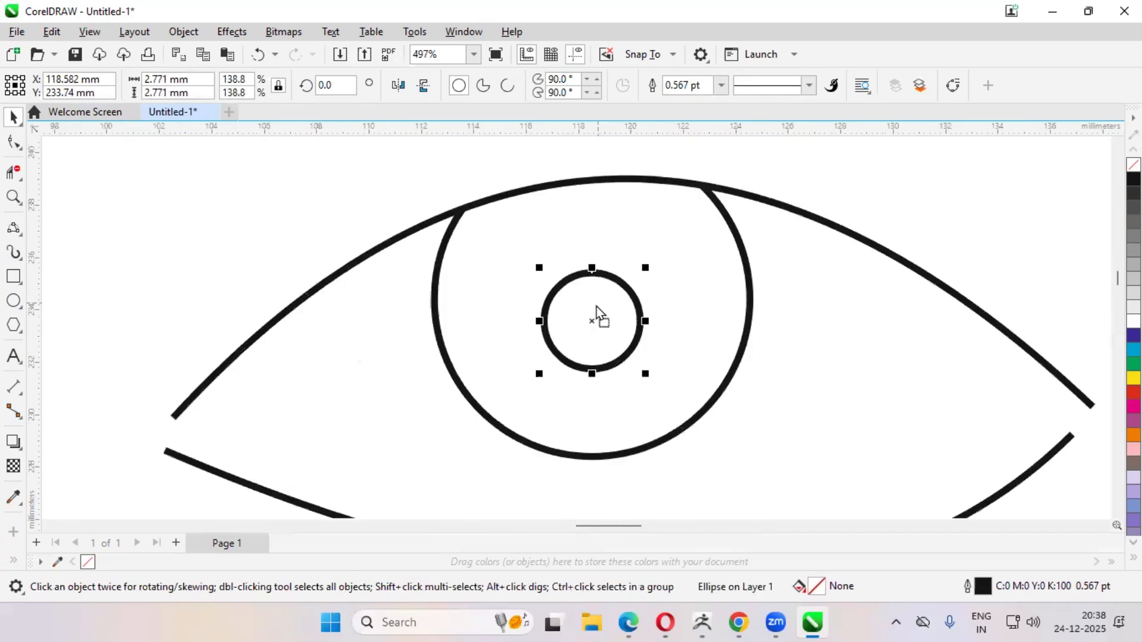
scroll(386, 274, "down", 4)
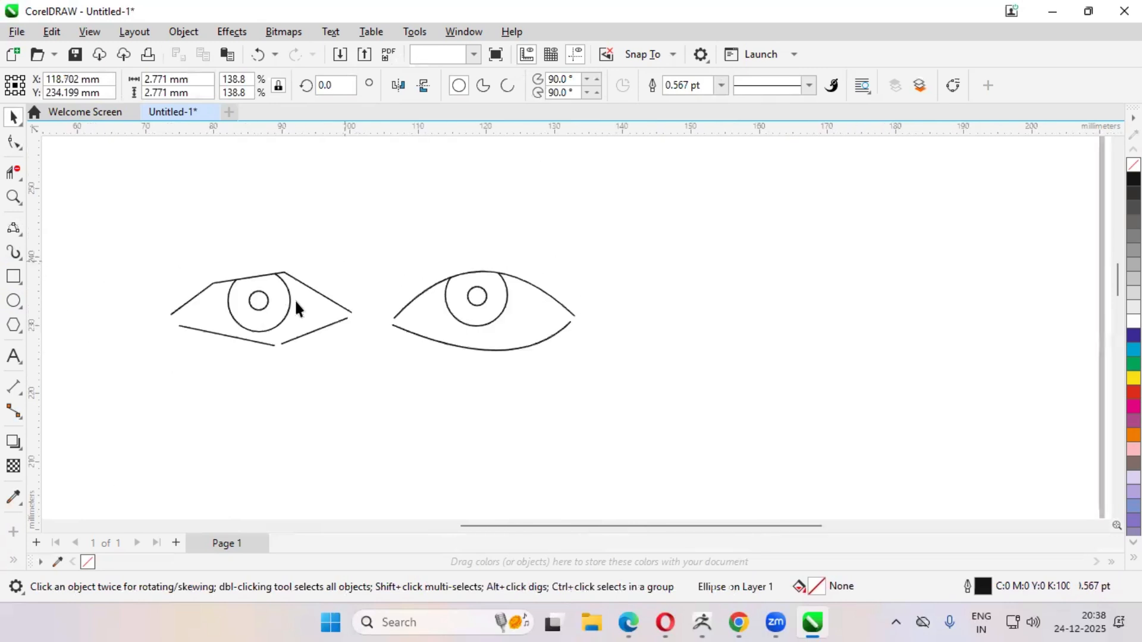
Step: Copy the straight-line eye's pupil circle diagonally up to the right as a highlight touching the pupil and upper eyelid
scroll(296, 307, "up", 5)
left_click_drag(273, 308, 298, 290)
scroll(280, 276, "up", 1)
scroll(295, 295, "down", 4)
scroll(306, 297, "up", 8)
scroll(295, 289, "down", 4)
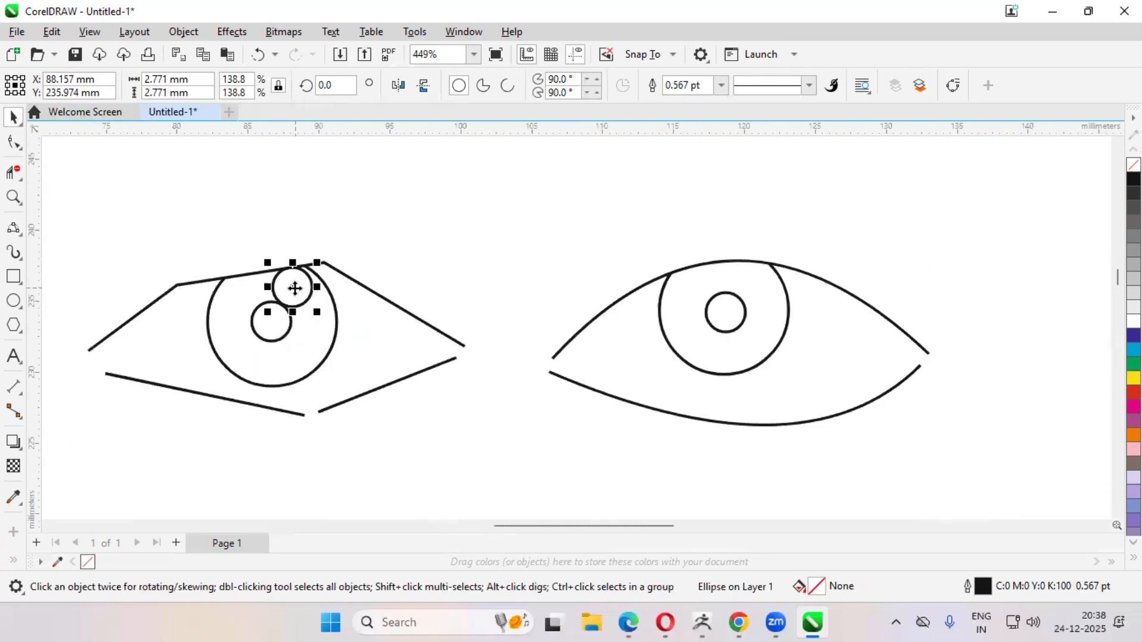
scroll(292, 280, "up", 3)
scroll(315, 323, "up", 1)
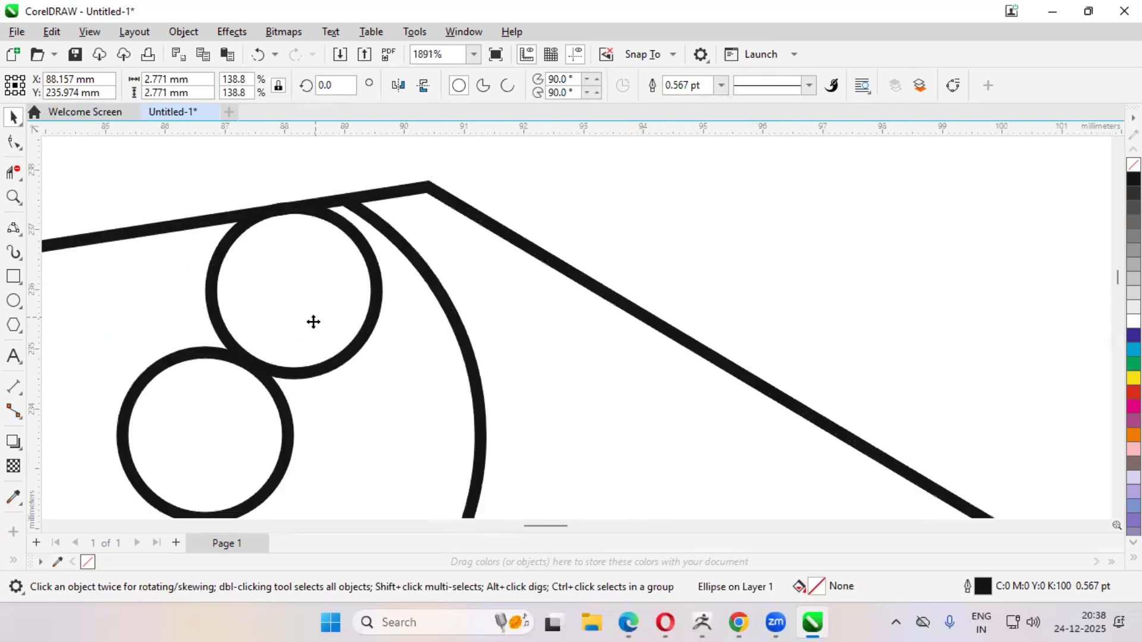
Step: Copy the highlight circle to the matching place above the curved eye's pupil
scroll(315, 323, "down", 4)
left_click_drag(315, 323, 699, 317)
right_click(700, 317)
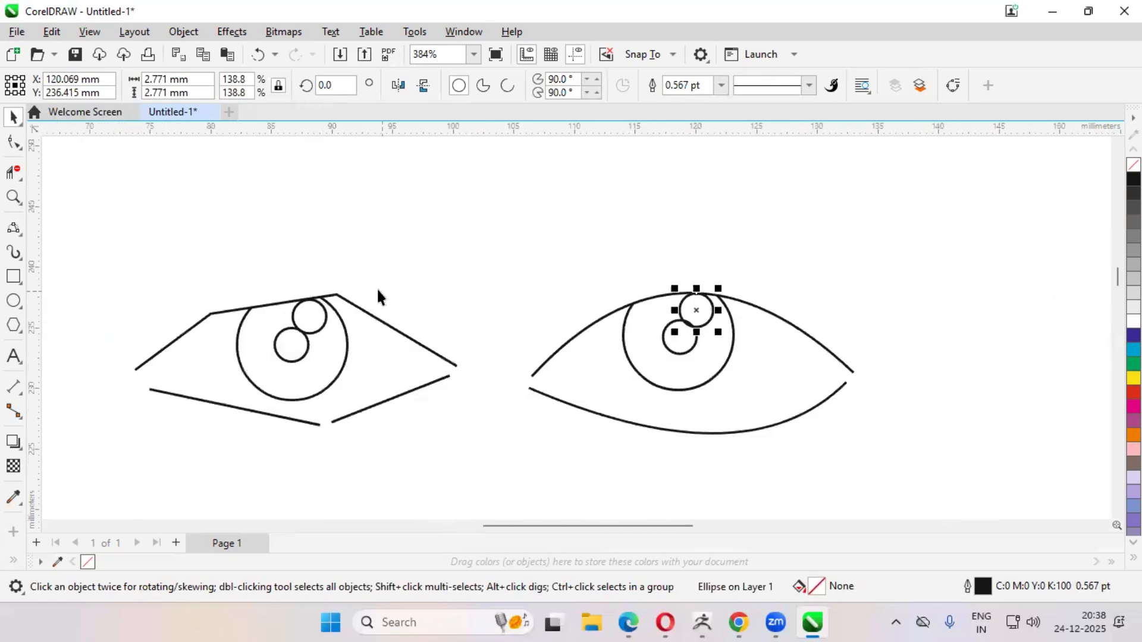
Step: Add a curved eyelid crease above the straight-line eye's upper lid
scroll(376, 288, "down", 2)
left_click(642, 334)
left_click(646, 316)
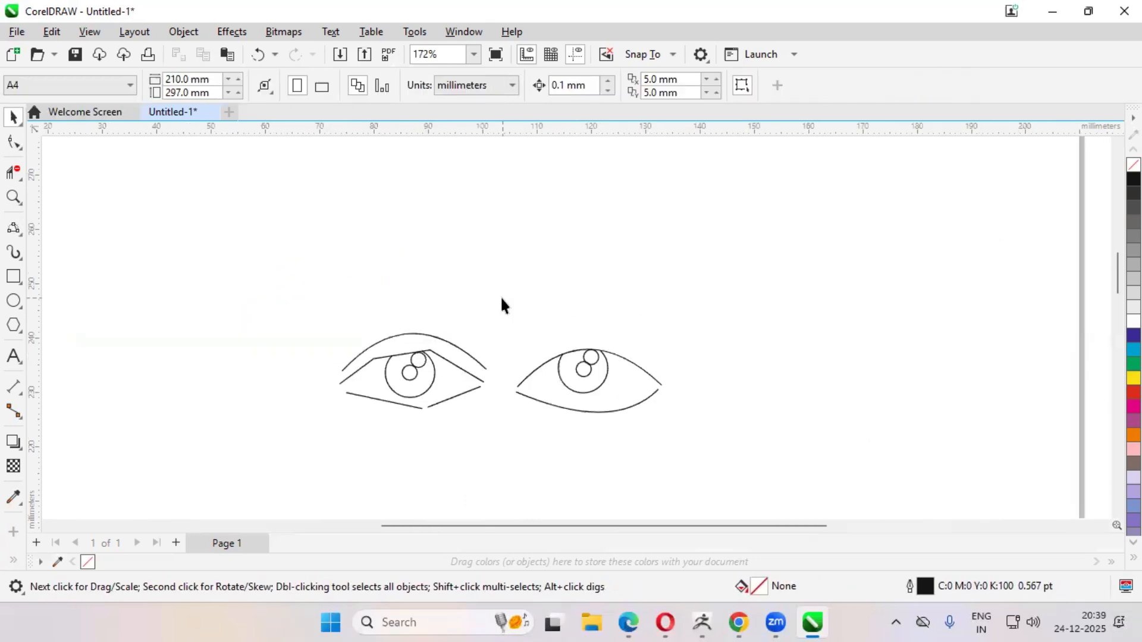
Step: Add an angled two-segment eyebrow about 35.7 mm wide and 7.3 mm high above the straight-line eye
scroll(500, 295, "up", 4)
left_click(453, 320)
scroll(453, 319, "down", 2)
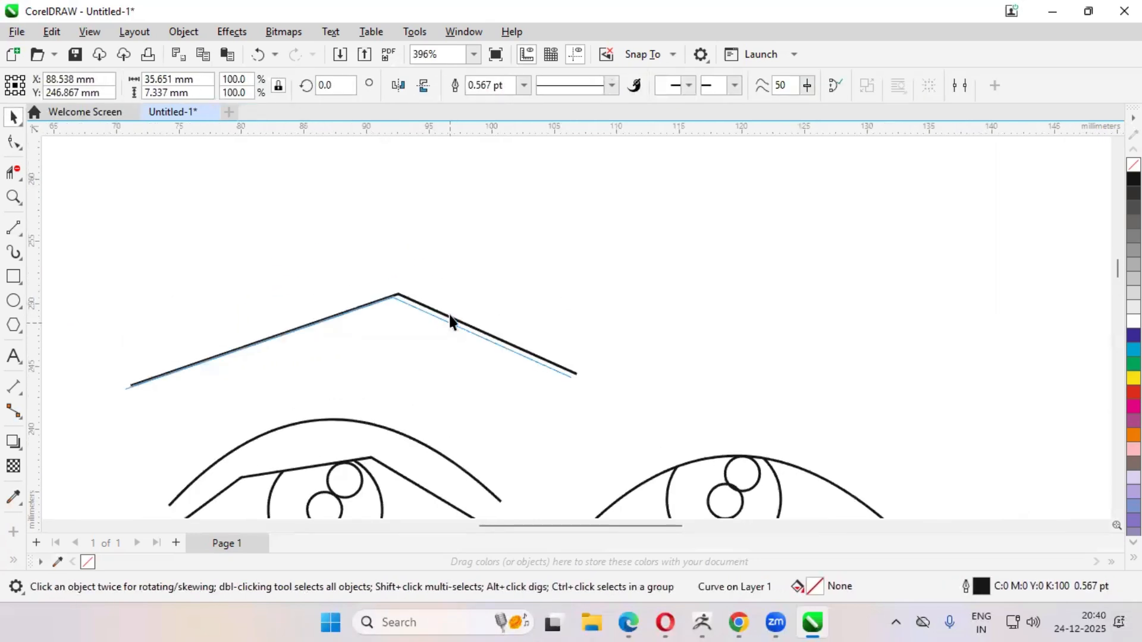
left_click(480, 273)
scroll(532, 372, "down", 4)
scroll(497, 359, "up", 3)
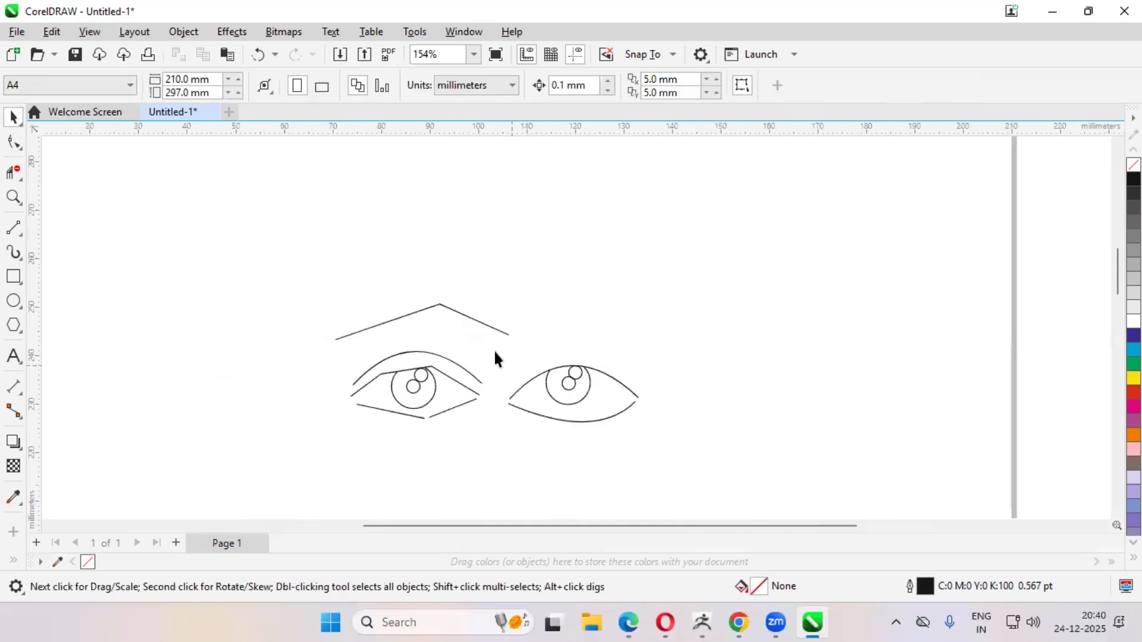
Step: Move the curved eye about 12 mm to the right and copy the eyelid crease and eyebrow above it
left_click_drag(573, 395, 631, 401)
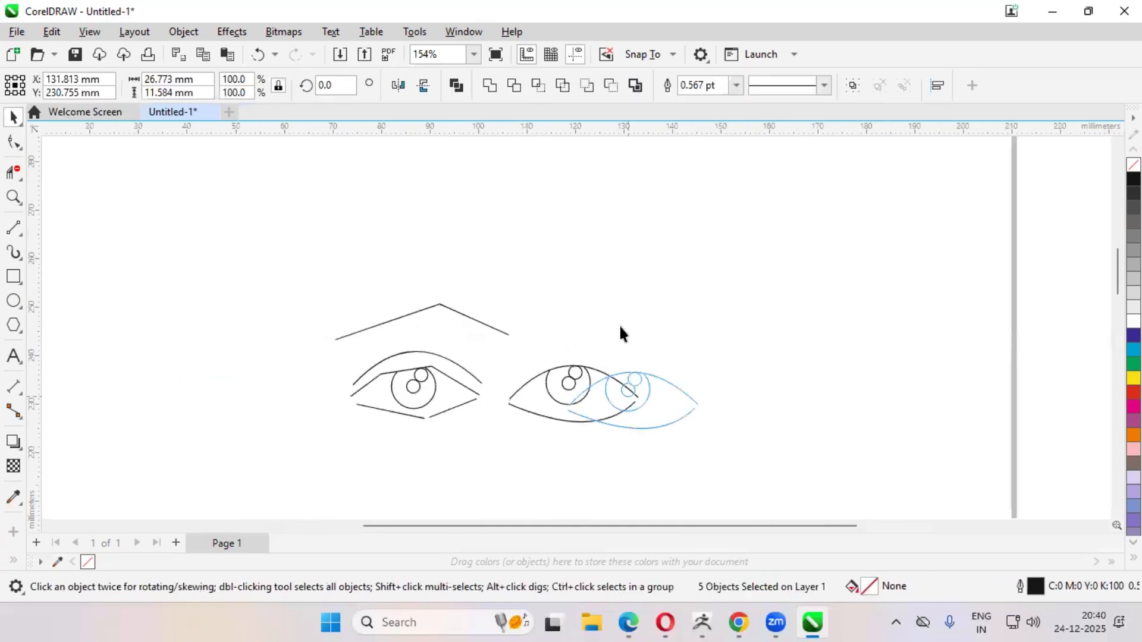
scroll(339, 367, "up", 1)
left_click(439, 349)
left_click_drag(540, 344, 707, 368)
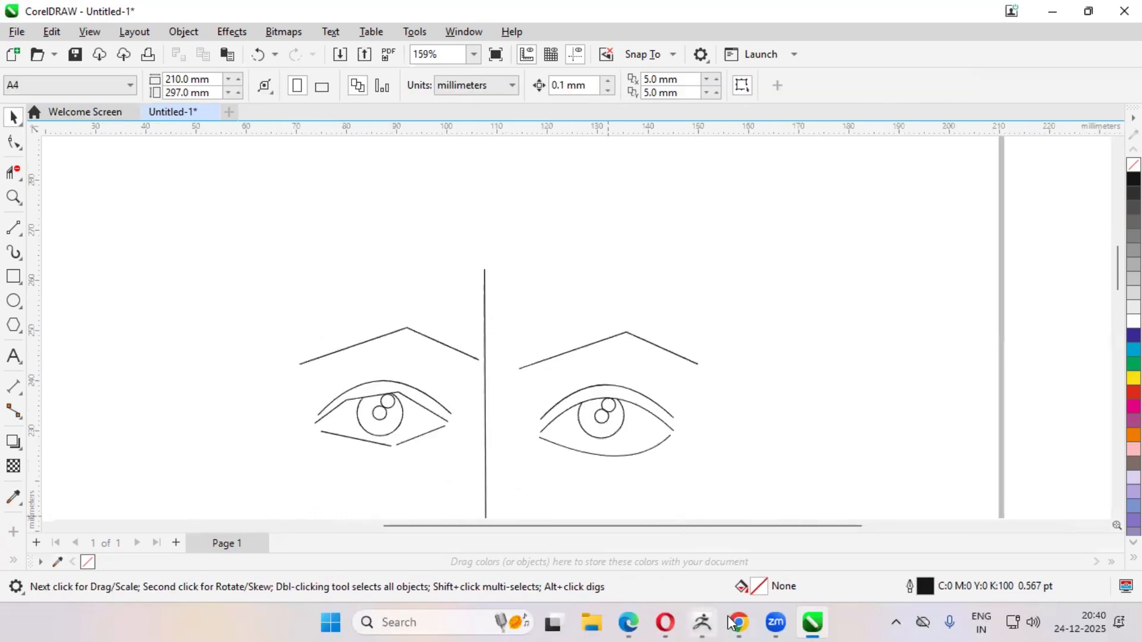
Step: Switch to Chrome to search Pinterest for an eye reference, and examine the sculpted eye image enlarged in WPS Photos
left_click(734, 622)
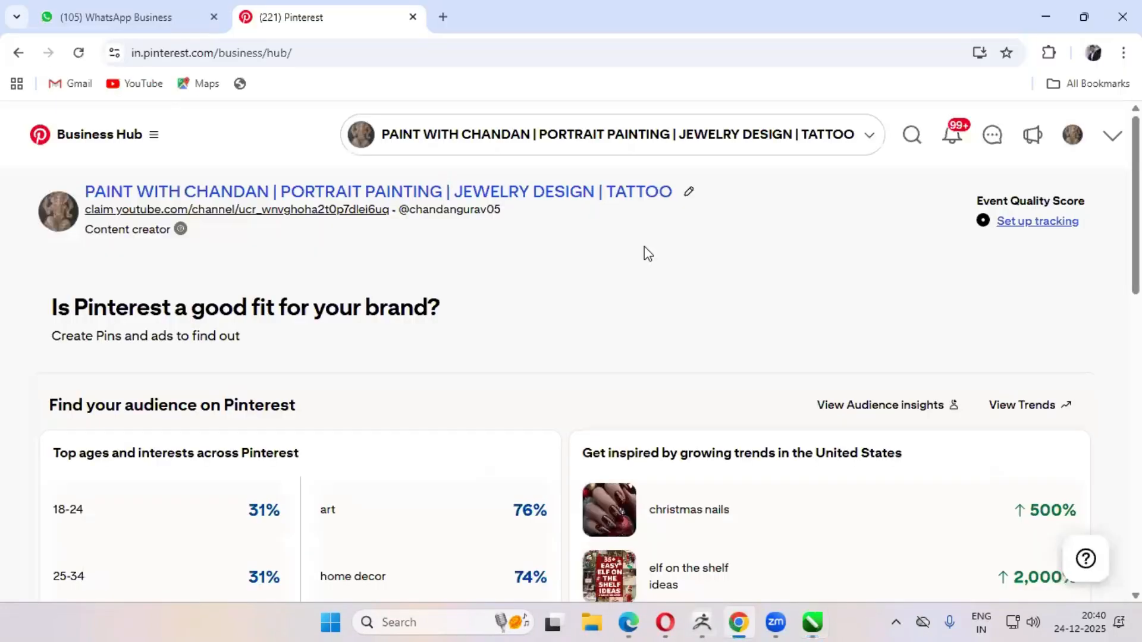
left_click(917, 138)
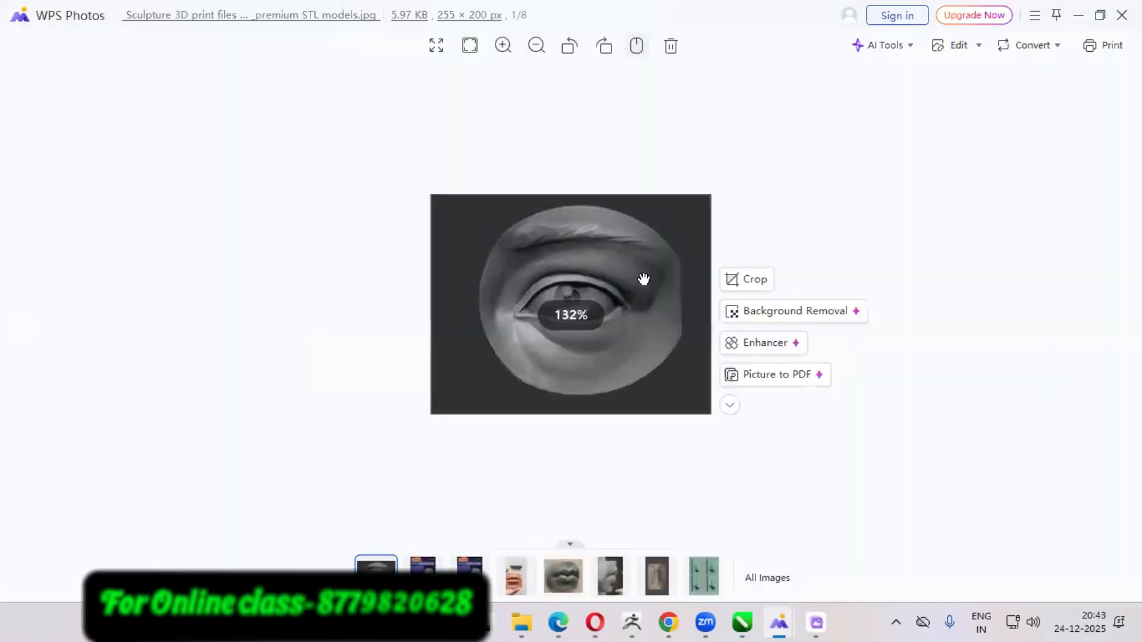
scroll(719, 292, "up", 3)
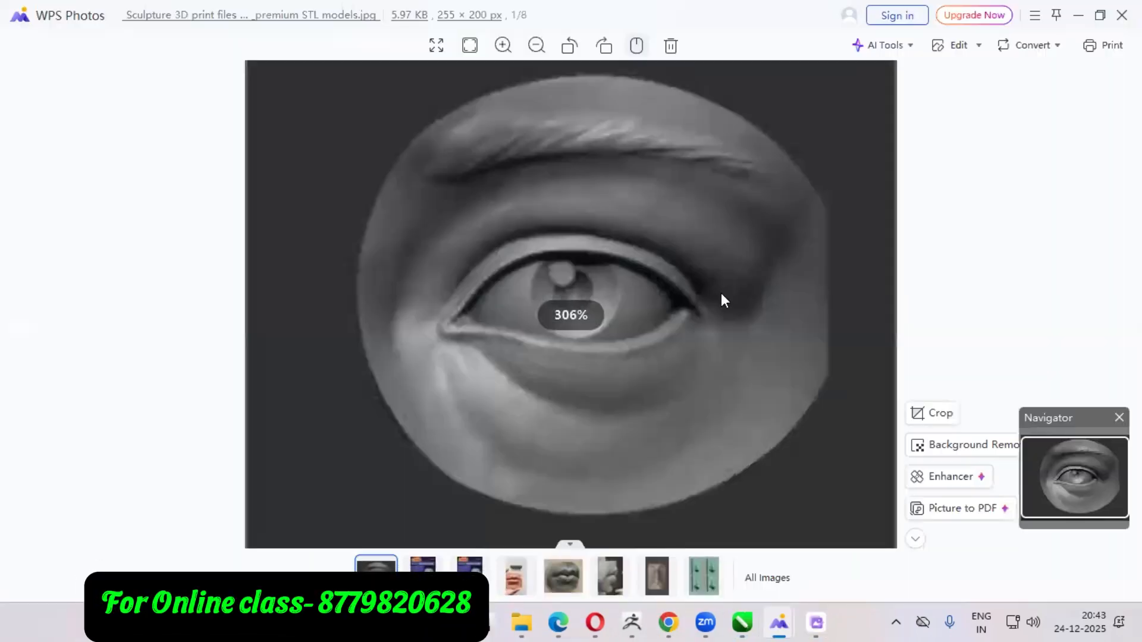
scroll(720, 293, "down", 1)
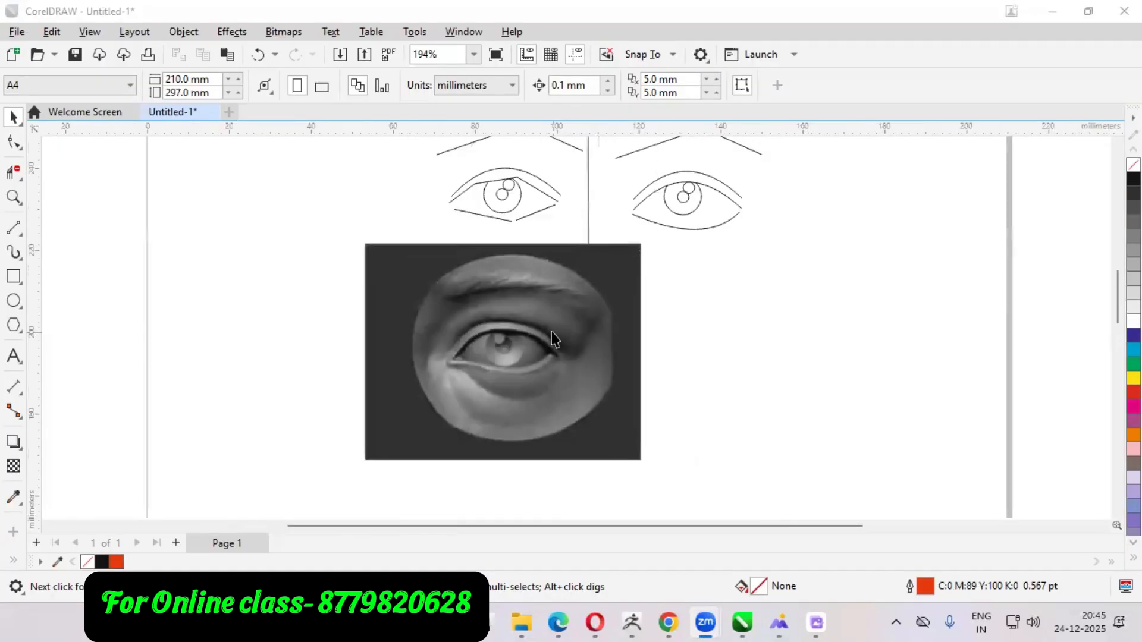
Step: Compare the sculpted eye image on the CorelDRAW page with the line-drawn eyes above it
scroll(505, 191, "up", 3)
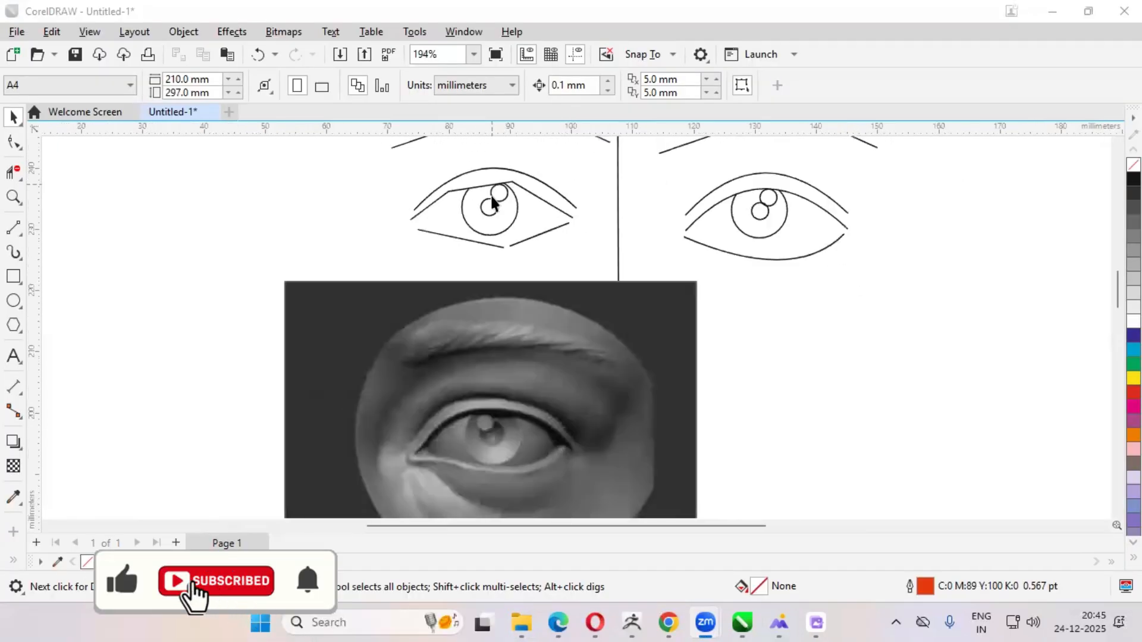
scroll(491, 201, "down", 2)
scroll(506, 357, "up", 3)
scroll(483, 376, "down", 4)
scroll(486, 351, "up", 3)
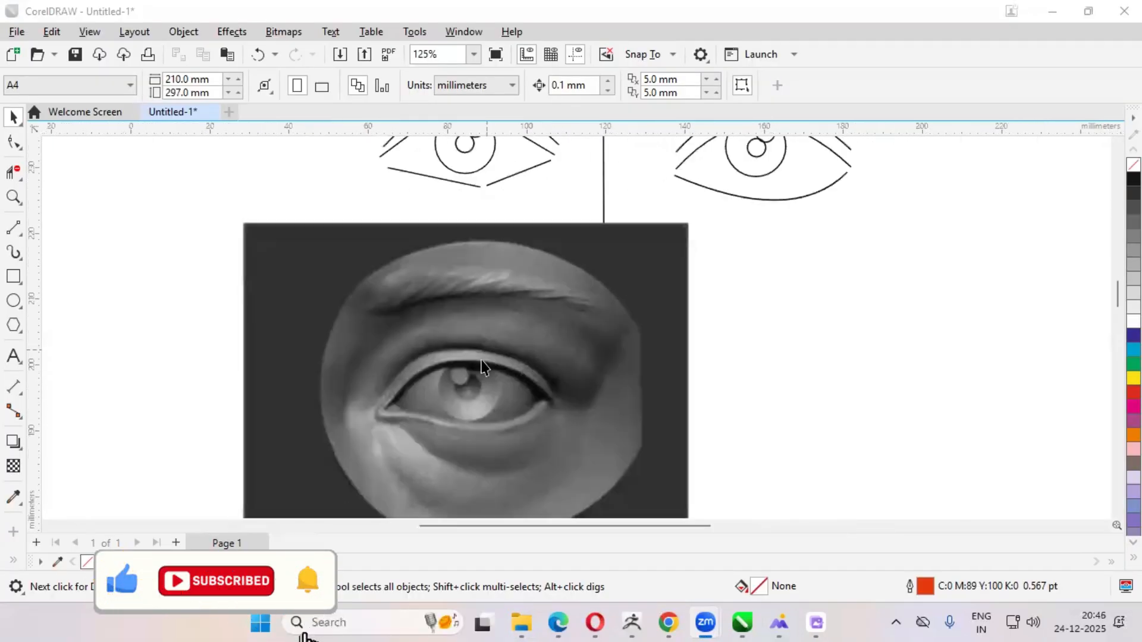
scroll(482, 367, "up", 3)
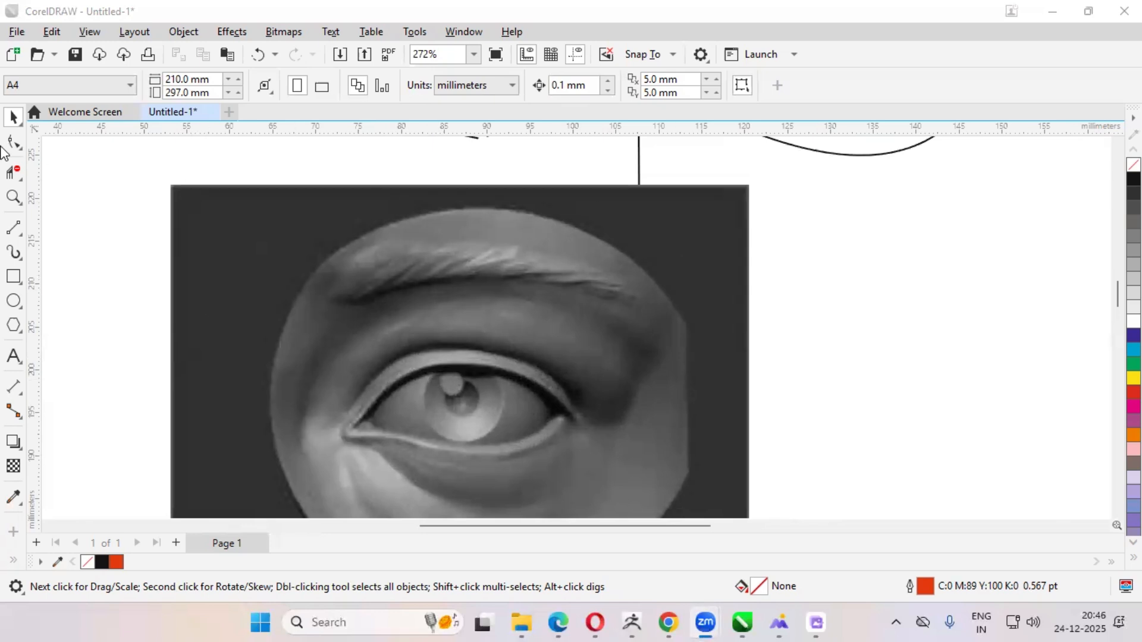
Step: Trace the reference image's upper eyelid with a three-segment 2-point line about 24.1 mm wide and 5.6 mm high
left_click(14, 229)
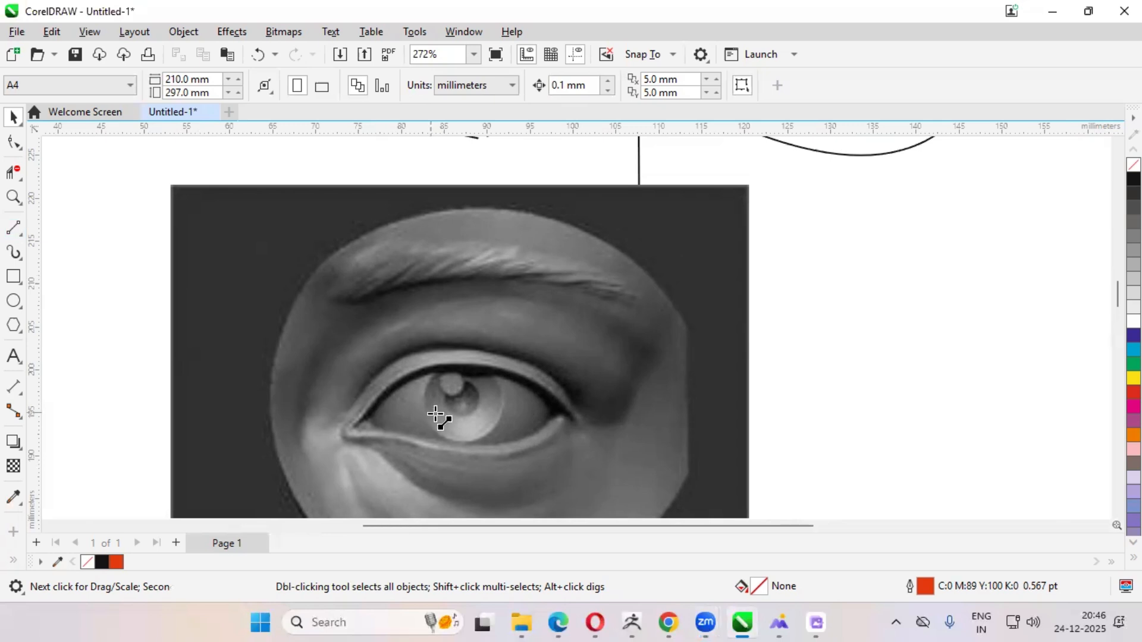
scroll(438, 415, "down", 2)
scroll(410, 229, "up", 2)
scroll(446, 394, "down", 1)
scroll(420, 423, "up", 1)
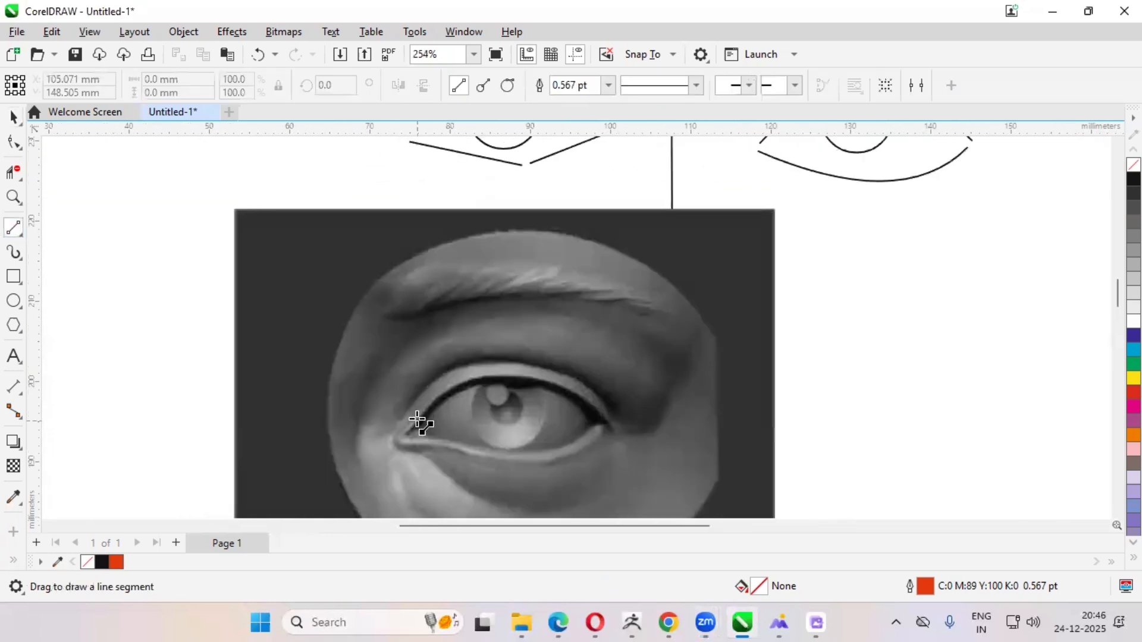
left_click_drag(408, 428, 608, 424)
scroll(608, 424, "down", 1)
scroll(538, 383, "up", 2)
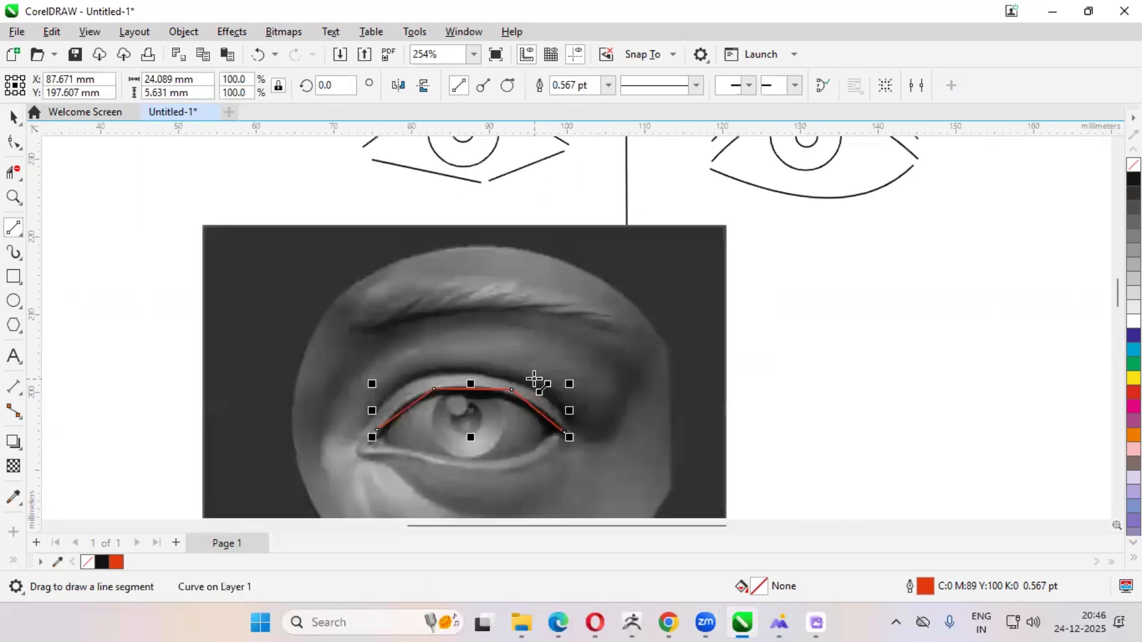
Step: Trace the lower eyelid with two line segments about 22.6 mm wide and the upper crease with three segments about 25.5 mm wide
scroll(502, 394, "down", 1)
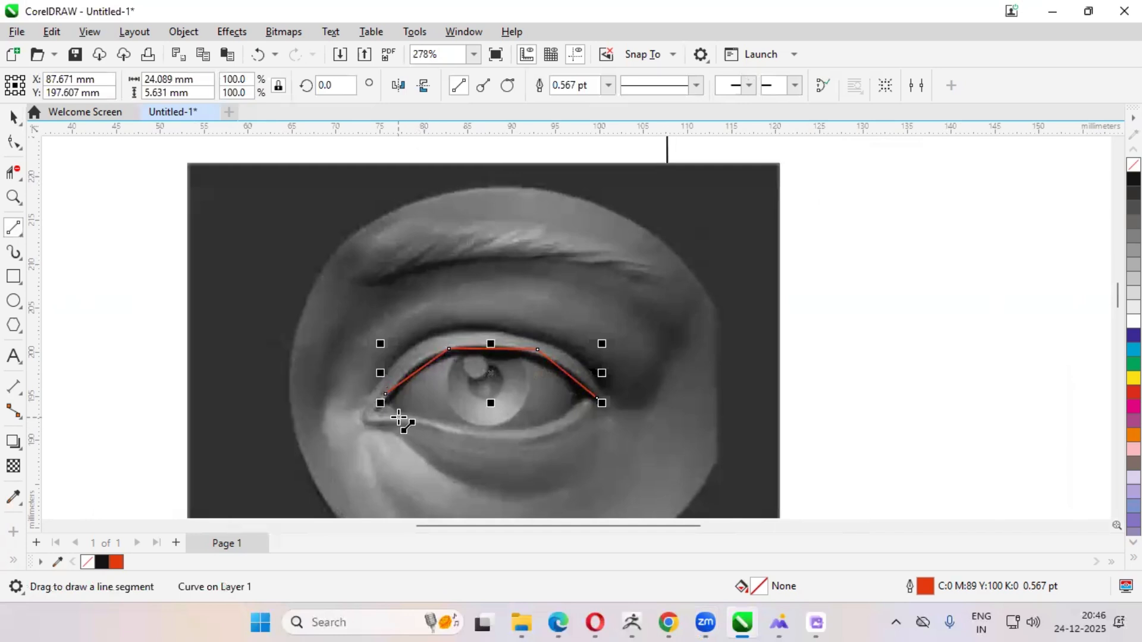
mouse_move(399, 418)
left_mouse_down()
mouse_move(539, 440)
mouse_move(530, 430)
mouse_move(596, 397)
left_mouse_up()
scroll(514, 419, "down", 3)
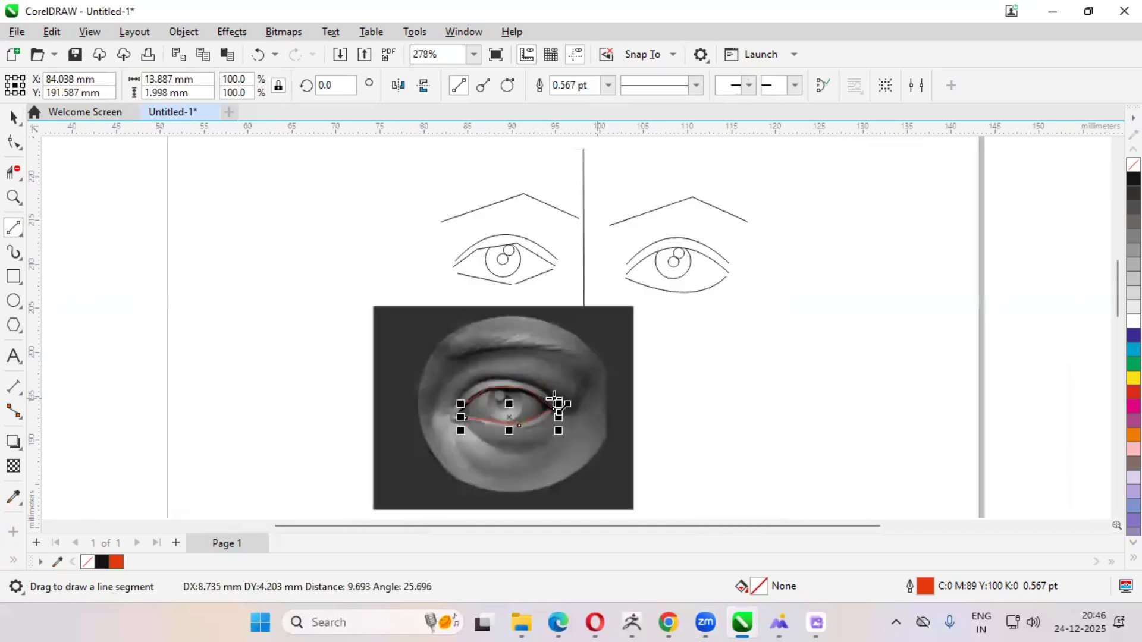
scroll(536, 410, "up", 3)
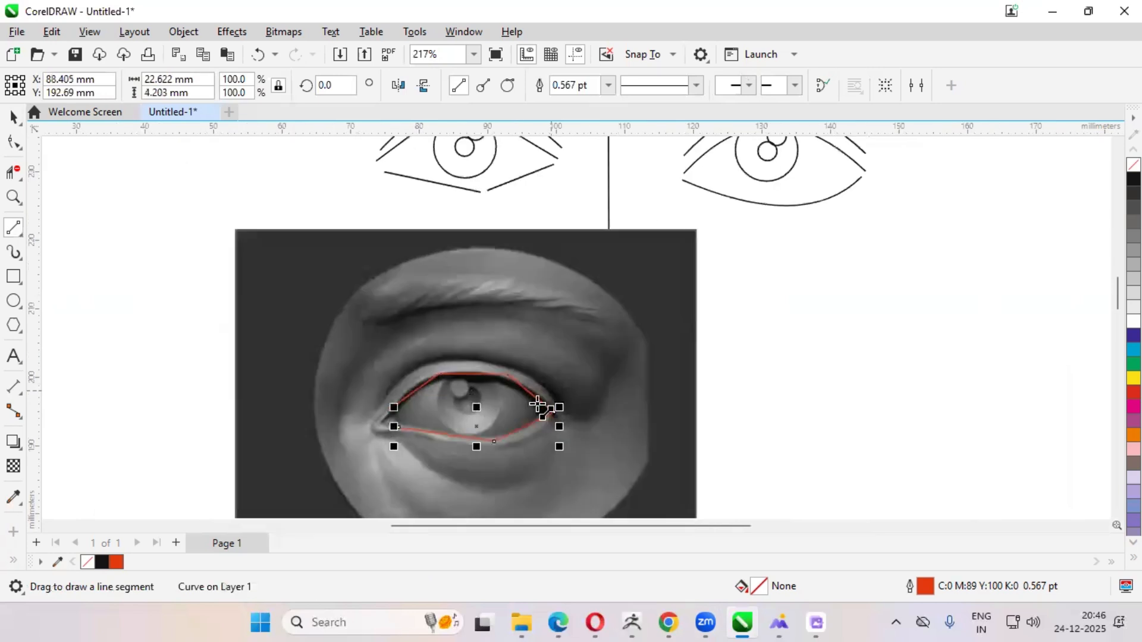
scroll(535, 404, "down", 2)
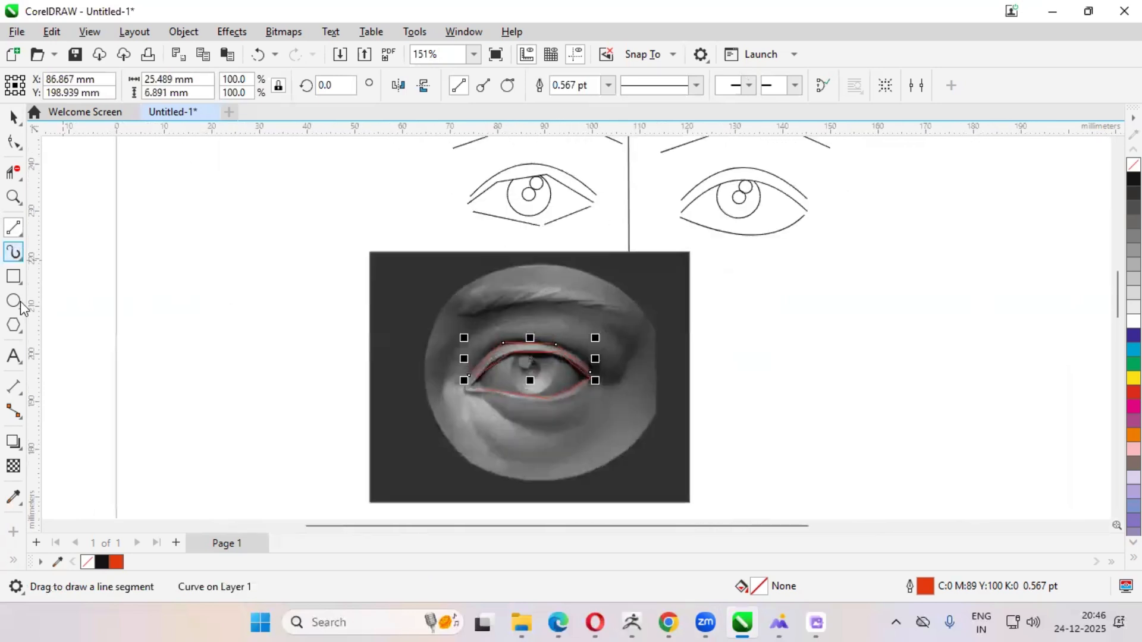
Step: Draw a circle about 9.4 mm in diameter over the reference image's iris and shift it slightly up and left
key("F7")
scroll(512, 350, "up", 3)
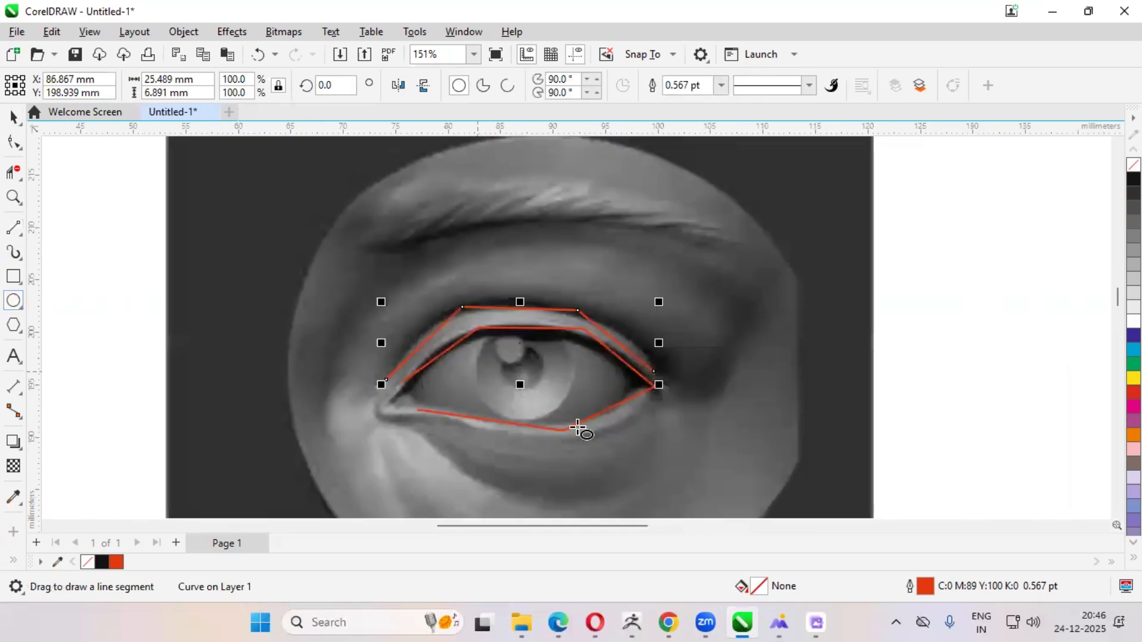
left_click_drag(479, 323, 584, 434, "ctrl")
scroll(548, 382, "up", 3)
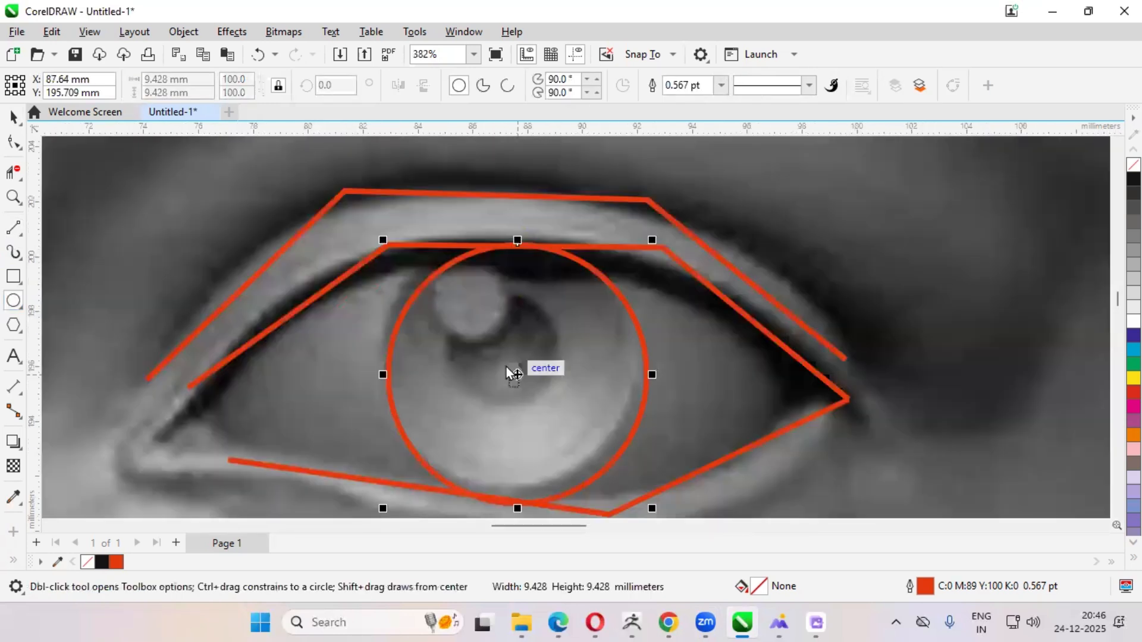
key("space")
scroll(495, 334, "down", 1)
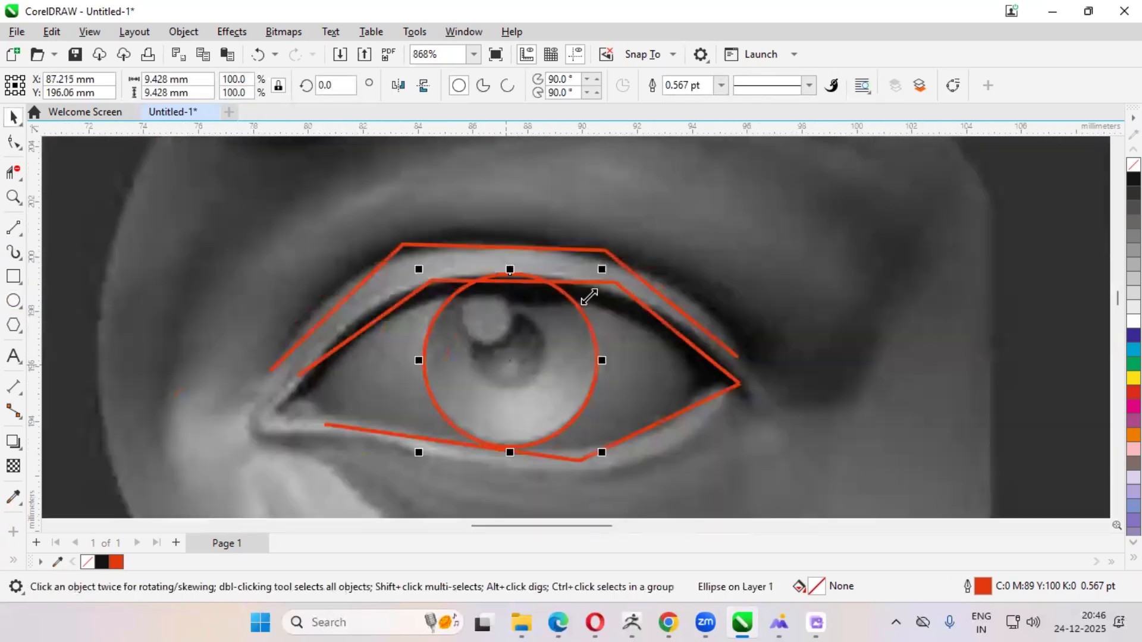
Step: Create a scaled-down copy of the iris circle, about 4.3 mm in diameter, over the reference image's pupil
scroll(589, 296, "down", 2)
left_click_drag(586, 300, 522, 340, "shift")
right_click(544, 385)
scroll(549, 385, "up", 3)
scroll(530, 299, "up", 1)
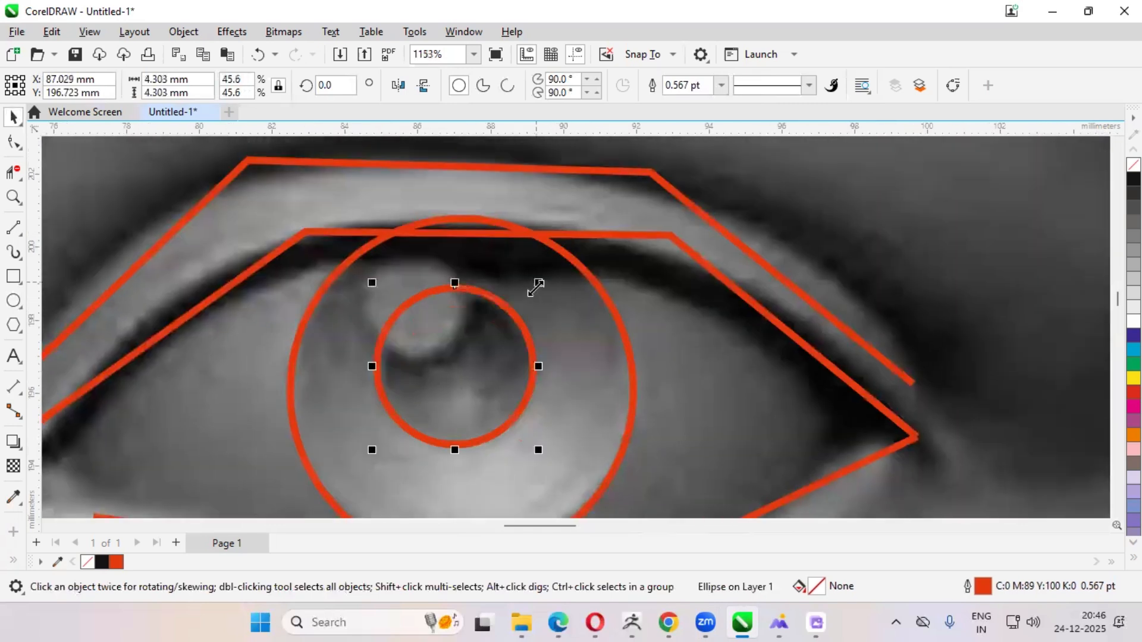
Step: Create a scaled-down copy of the pupil circle, about 2.6 mm in diameter, as a highlight at the pupil's upper-right edge
left_click_drag(537, 284, 588, 248, "shift")
right_click(588, 247)
scroll(681, 250, "up", 1)
scroll(484, 365, "down", 5)
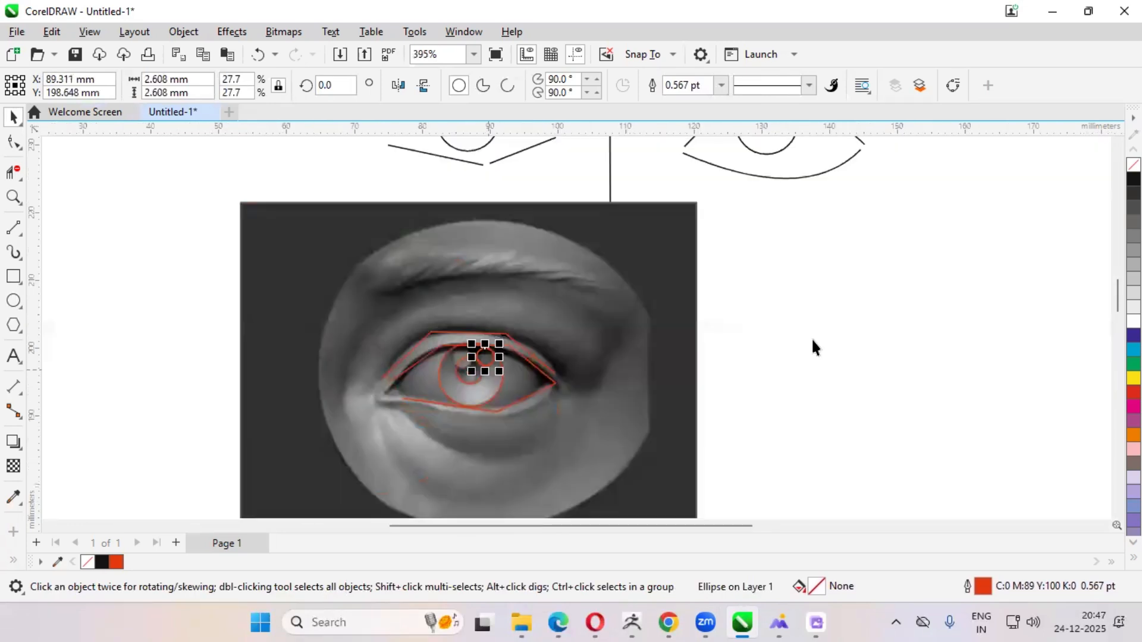
left_click(811, 338)
scroll(476, 356, "down", 2)
scroll(473, 339, "down", 1)
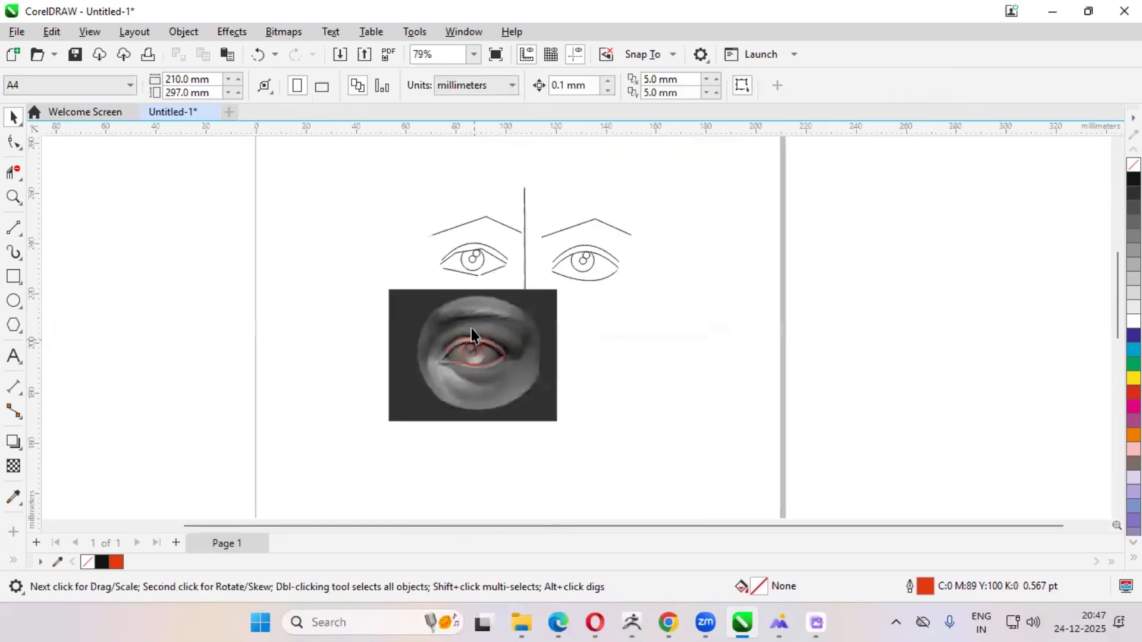
Step: Trace the reference image's eyebrow with a peaked 2-point line of two connected straight segments
scroll(469, 302, "up", 2)
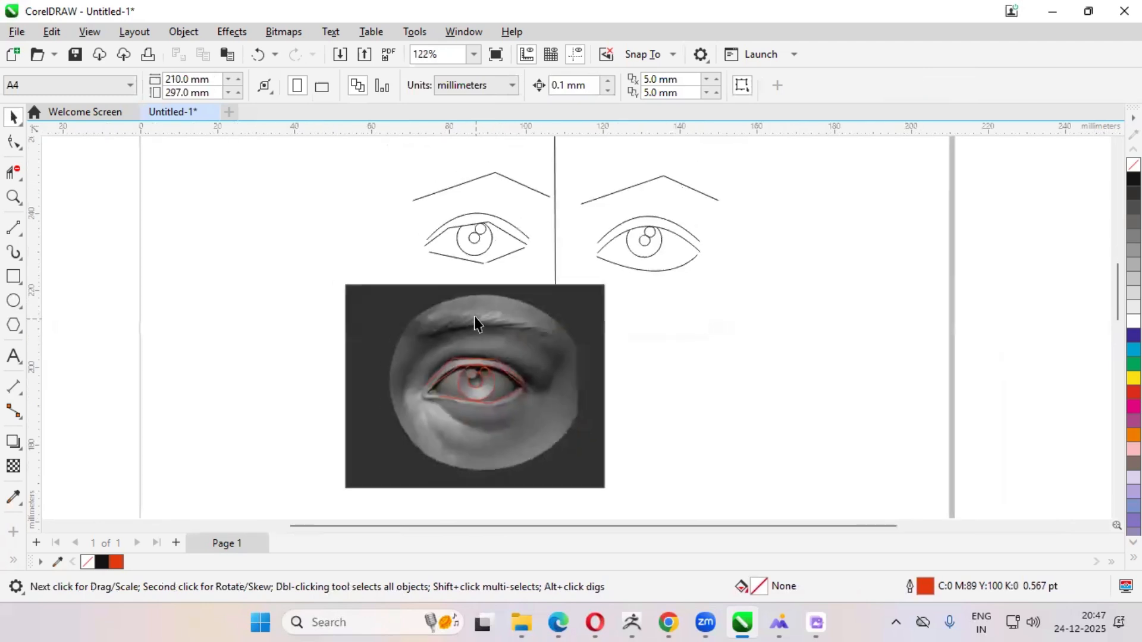
scroll(475, 321, "up", 1)
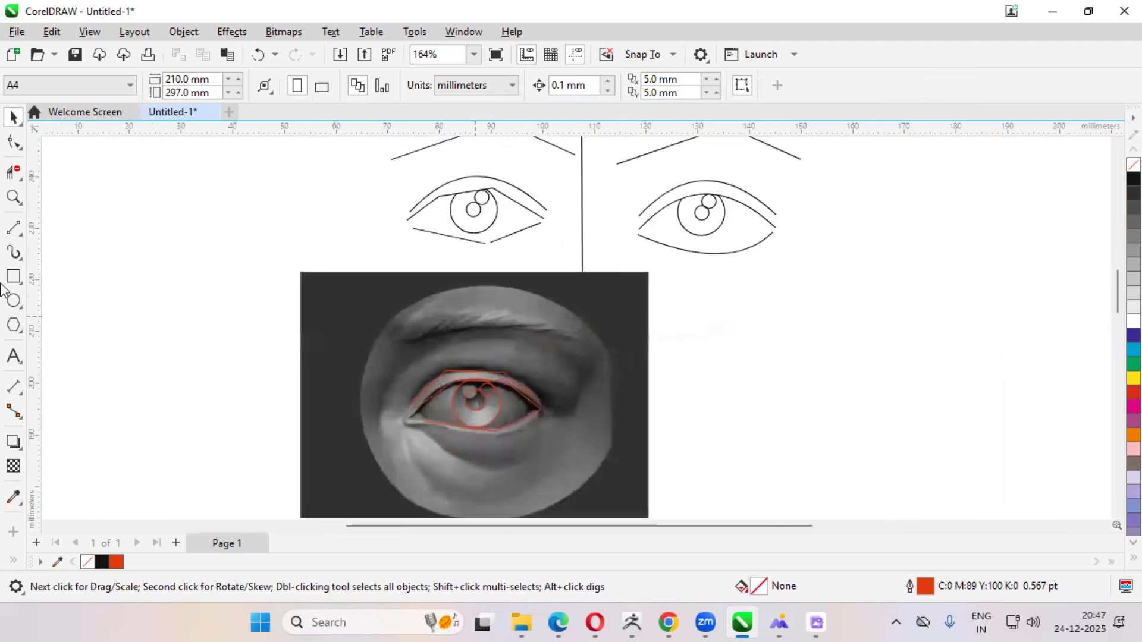
left_click(14, 230)
scroll(445, 404, "down", 2)
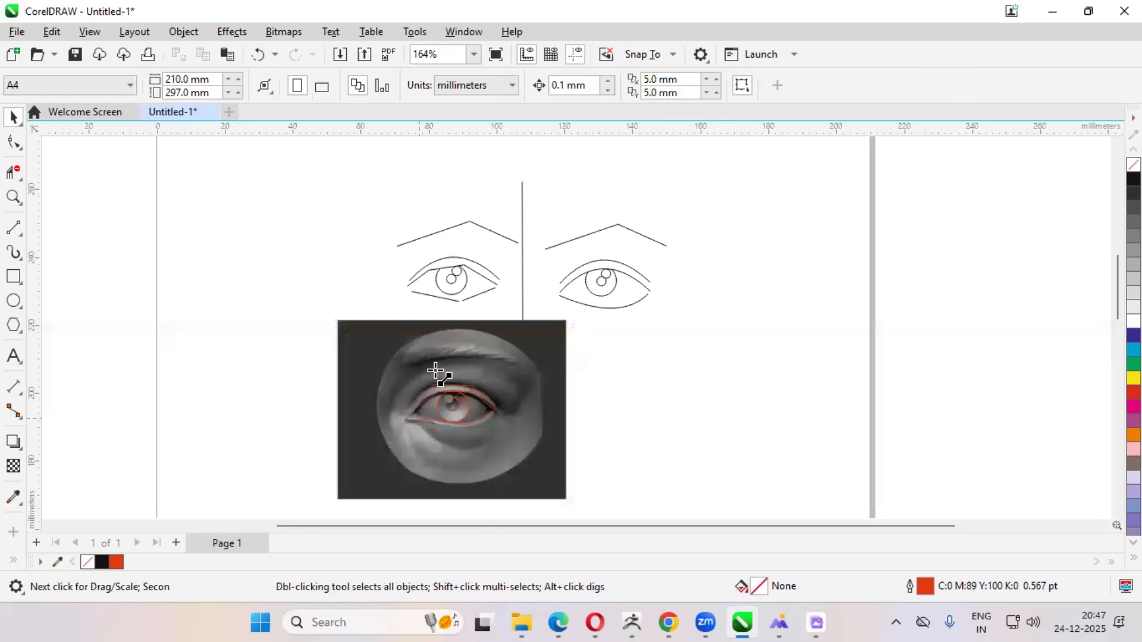
left_click_drag(387, 383, 463, 343)
scroll(458, 351, "up", 1)
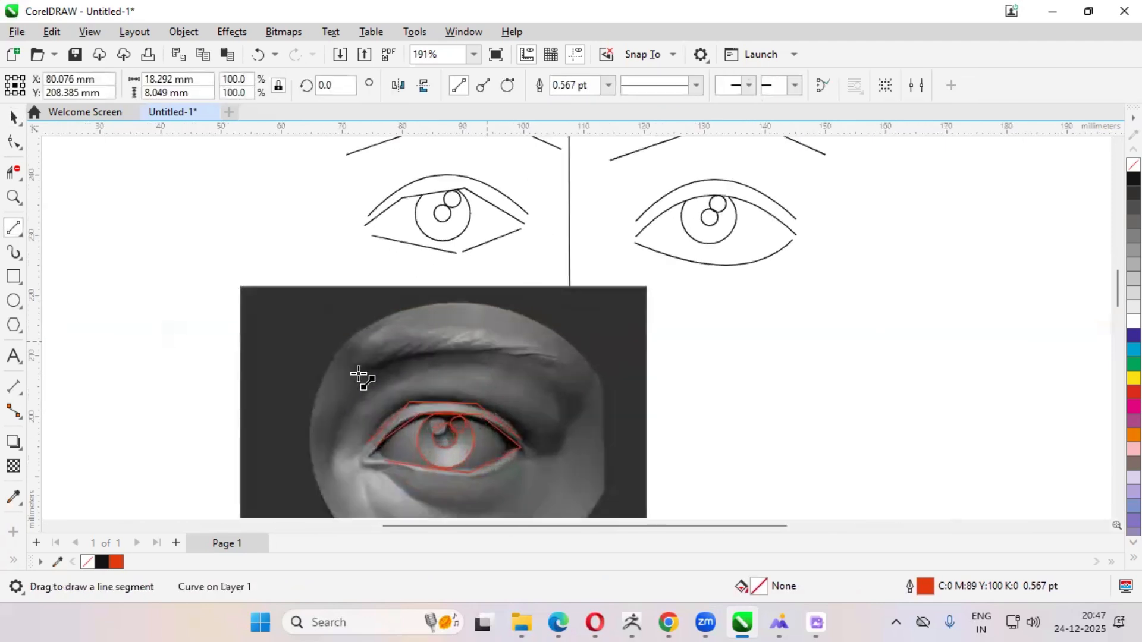
left_click_drag(345, 374, 564, 371)
Step: Outline the hollow above the reference image's upper eyelid with a closed freehand curve about 32.2 mm wide and 12.8 mm high
scroll(484, 339, "down", 1)
scroll(446, 326, "down", 1)
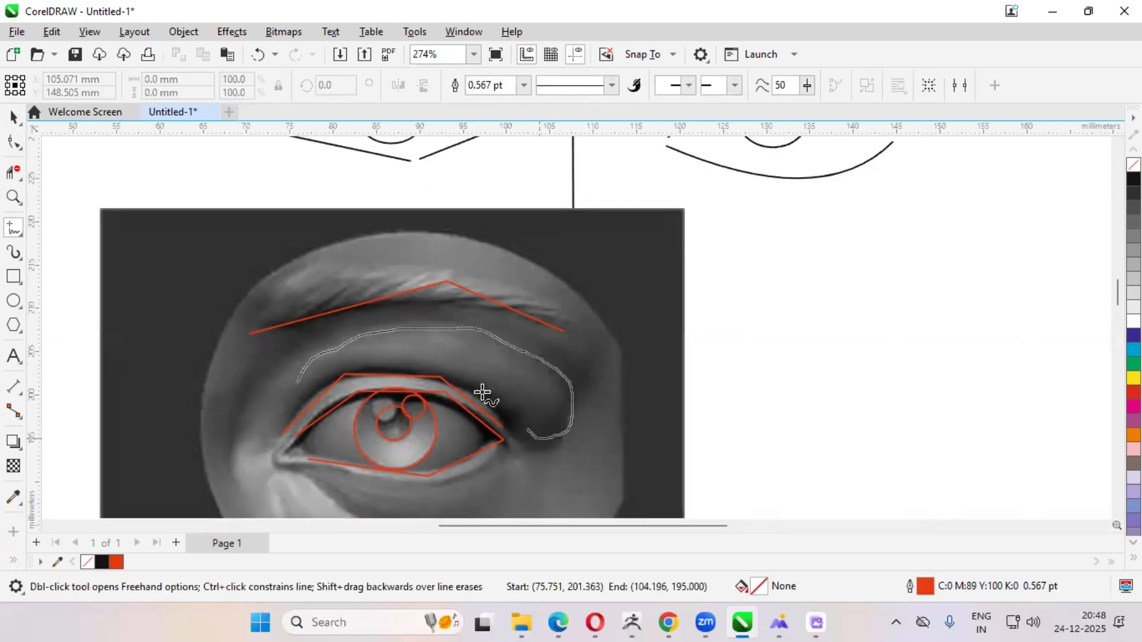
mouse_move(479, 390)
left_mouse_down()
mouse_move(365, 370)
mouse_move(297, 399)
mouse_move(296, 382)
left_mouse_up()
scroll(483, 363, "down", 2)
scroll(319, 408, "up", 2)
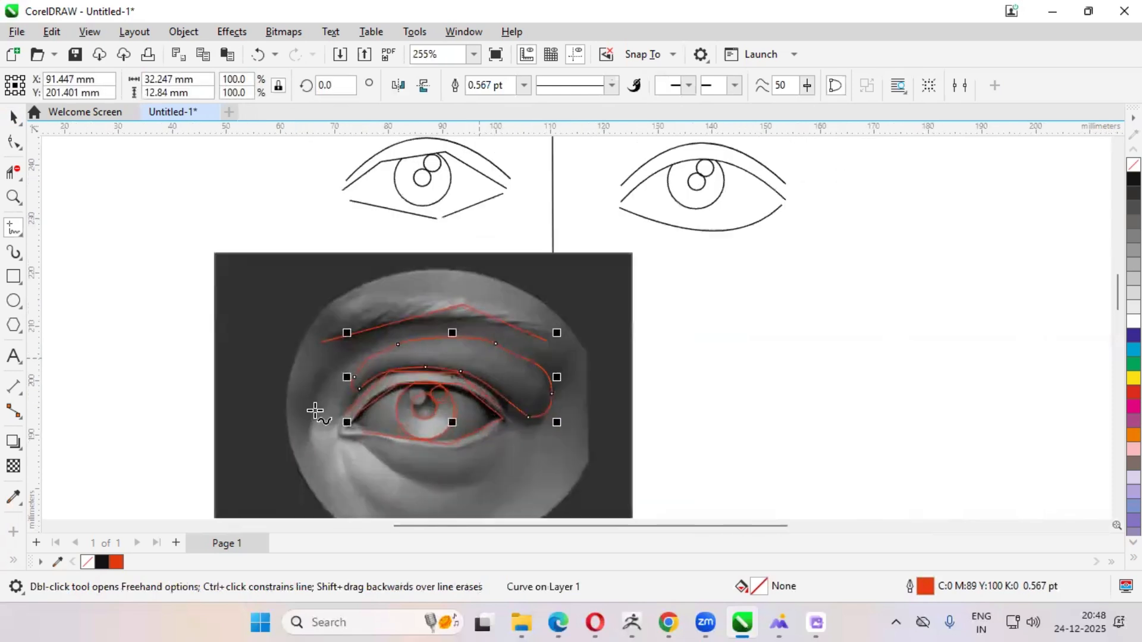
scroll(299, 433, "down", 1)
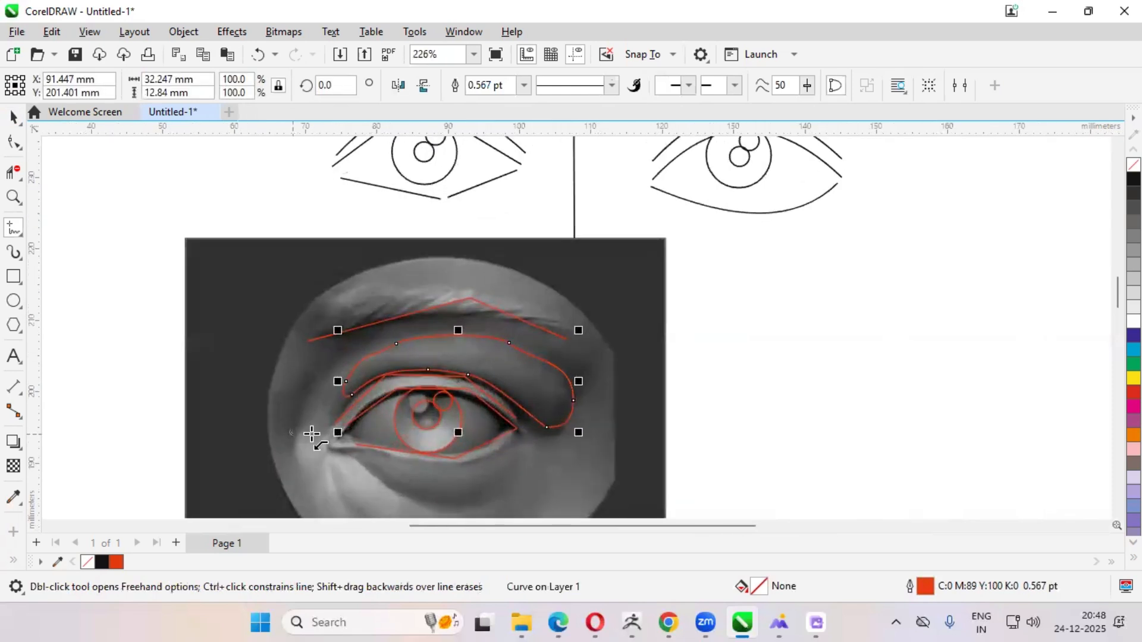
Step: Outline the area between the eyebrow and the eyelid hollow with a second freehand curve about 38.7 mm wide and 17.2 mm high
mouse_move(291, 432)
left_mouse_down()
mouse_move(369, 349)
mouse_move(416, 339)
mouse_move(548, 364)
mouse_move(553, 342)
left_mouse_up()
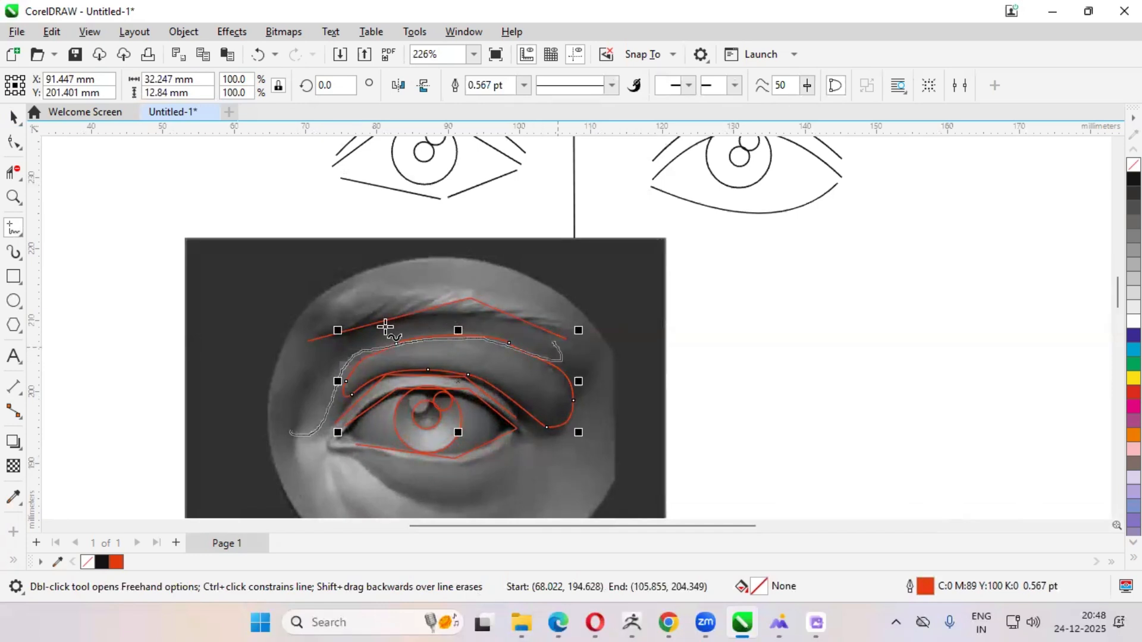
mouse_move(385, 326)
left_mouse_down()
mouse_move(351, 339)
mouse_move(291, 395)
mouse_move(287, 428)
left_mouse_up()
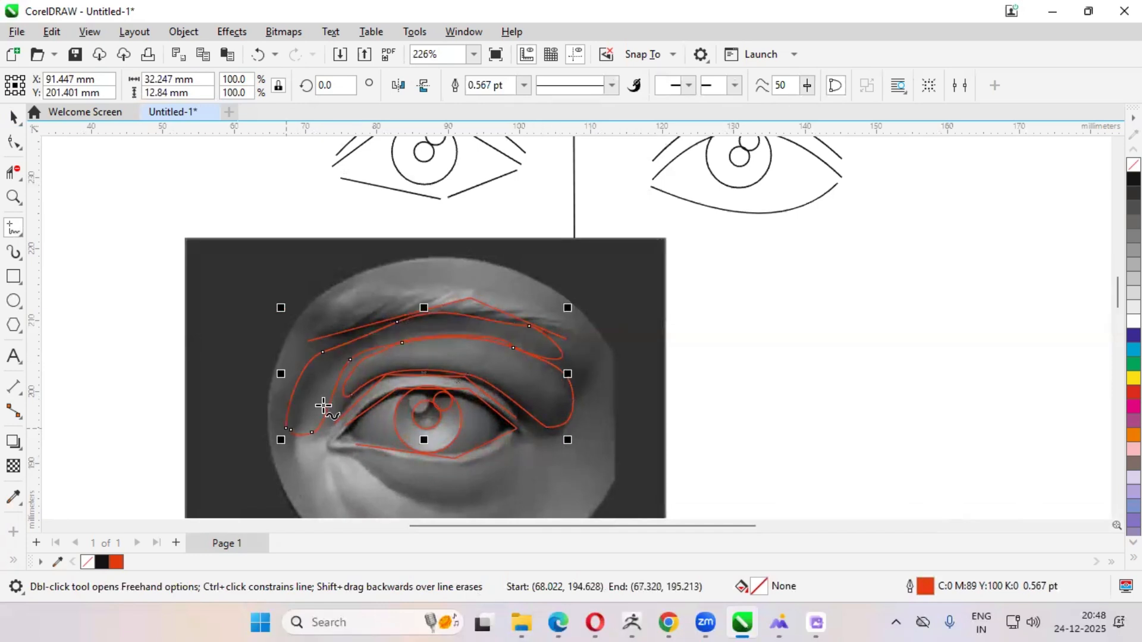
scroll(349, 354, "up", 2)
scroll(348, 354, "down", 3)
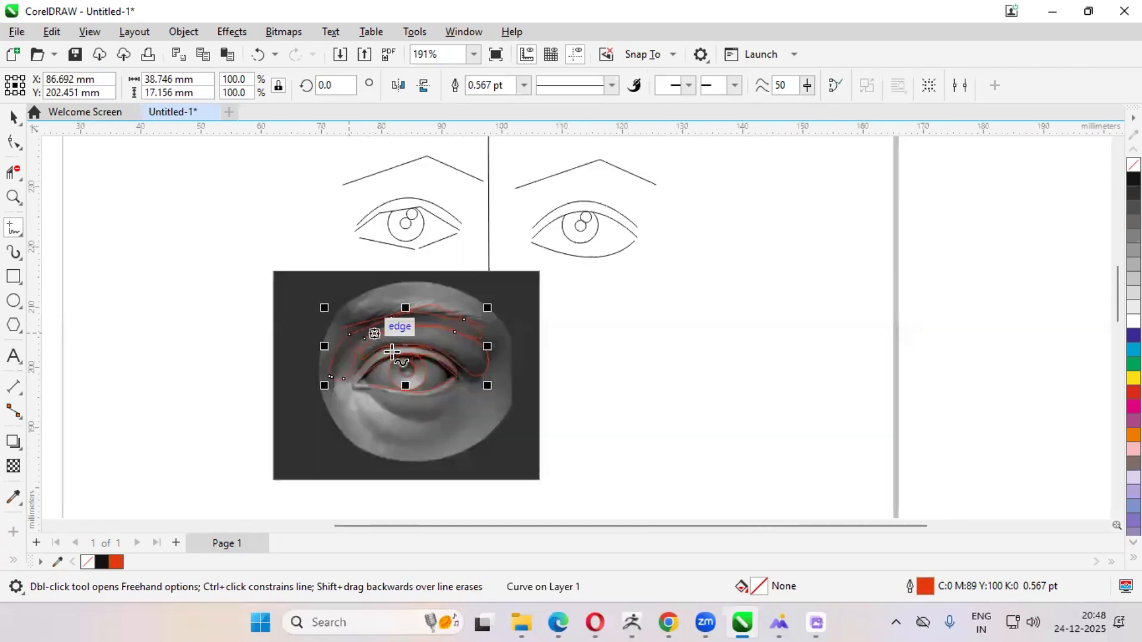
scroll(386, 428, "up", 4)
scroll(356, 446, "down", 3)
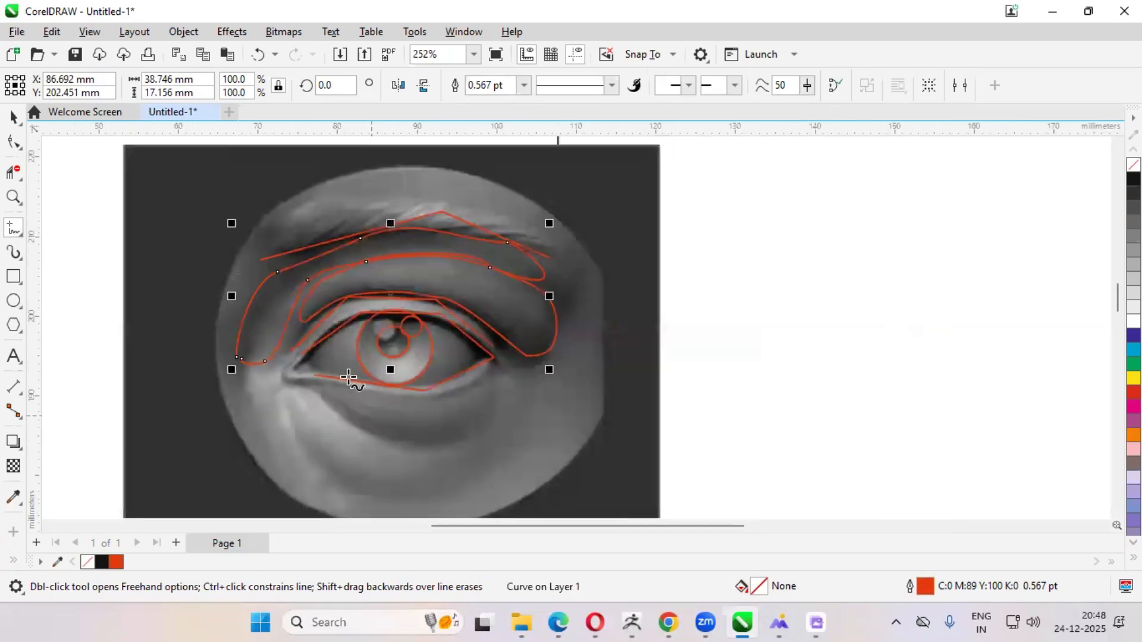
scroll(466, 389, "up", 2)
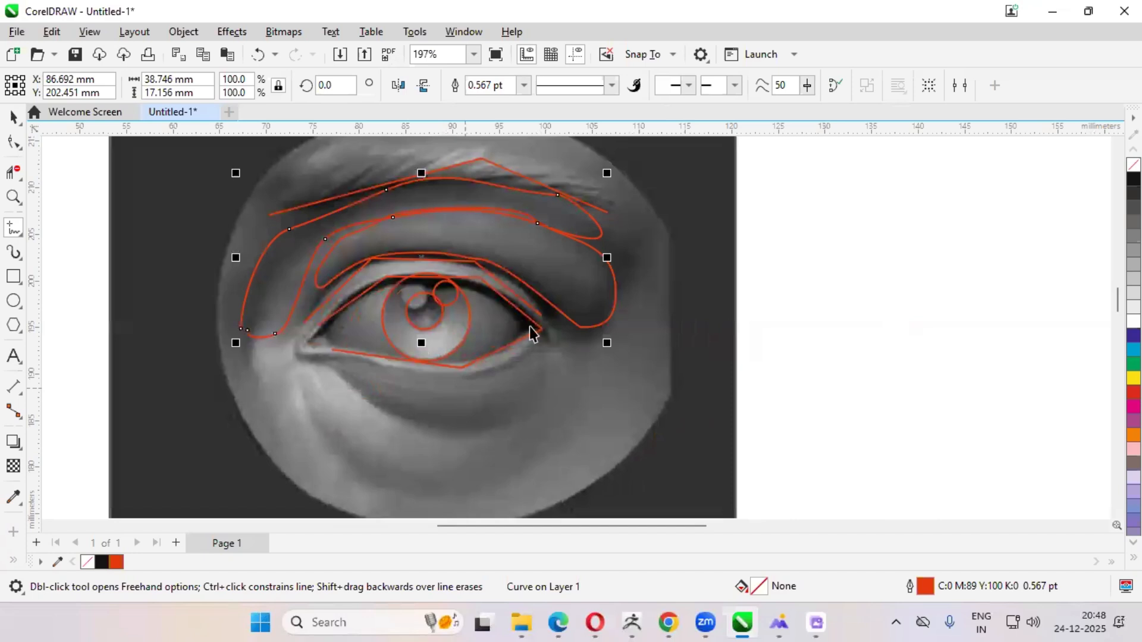
Step: Delete the two freehand outlines drawn between the eyebrow and the upper eyelid
key("space")
scroll(528, 326, "down", 1)
scroll(531, 325, "down", 1)
left_click_drag(516, 302, 627, 342)
key("Delete")
scroll(478, 286, "up", 1)
left_click(479, 286)
key("Delete")
Step: Duplicate the reference image with its traced lines to the blank area beside it, and delete the duplicated image to isolate the line drawing
scroll(479, 285, "down", 2)
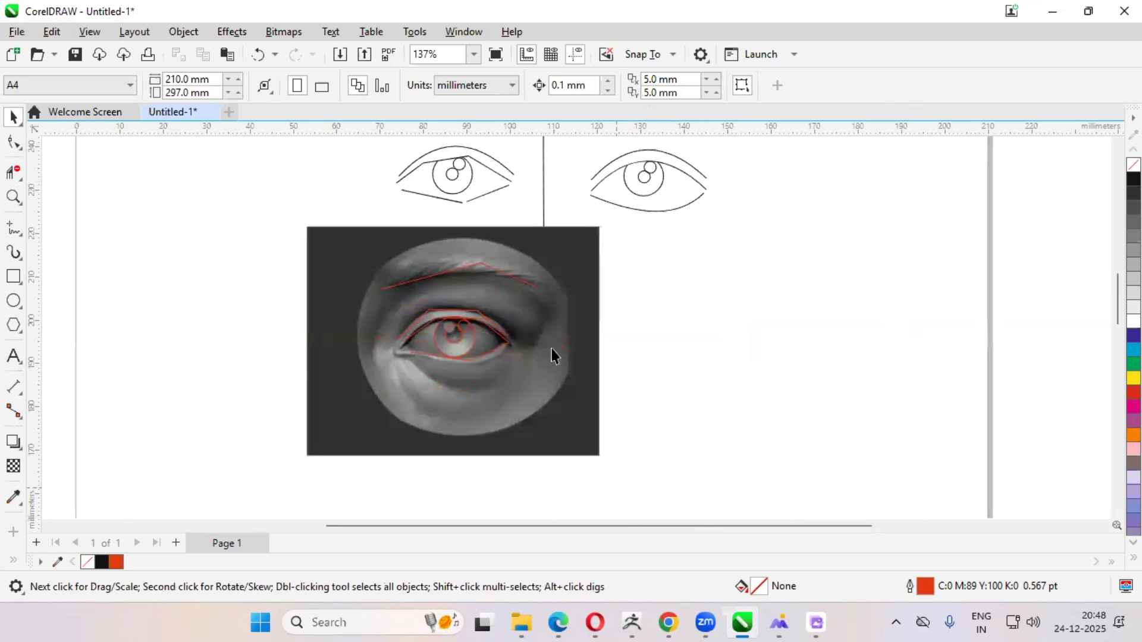
scroll(448, 273, "up", 1)
scroll(331, 239, "down", 1)
left_click_drag(331, 238, 635, 454)
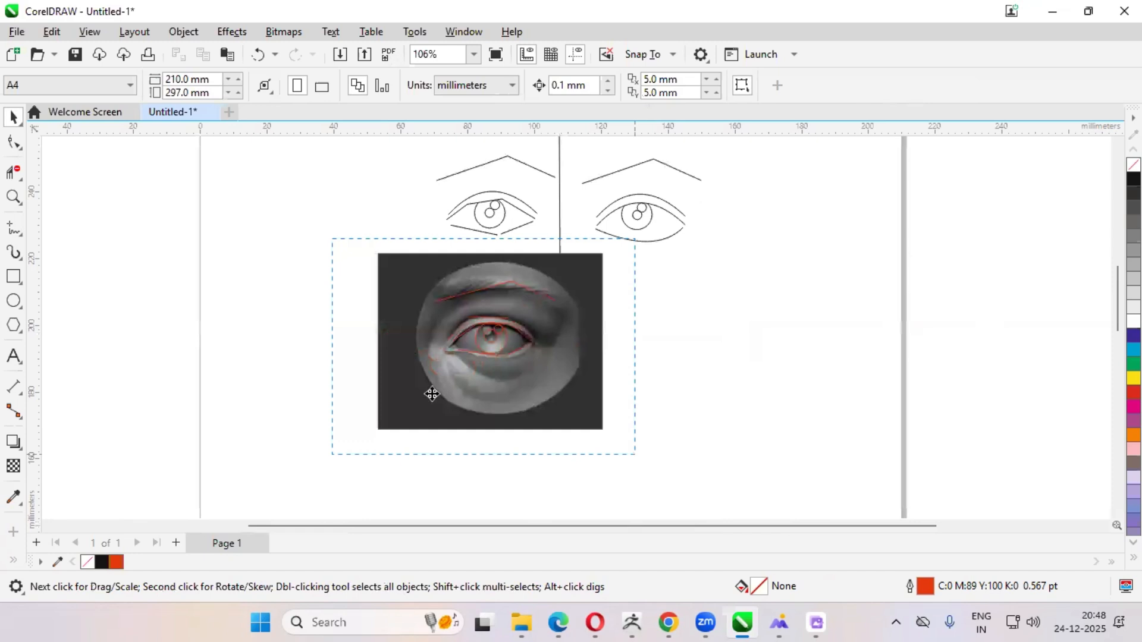
right_click(268, 387)
mouse_move(363, 325)
left_mouse_down("ctrl")
mouse_move(268, 387)
mouse_move(315, 434)
left_mouse_up("ctrl")
left_click(323, 450)
key("Delete")
scroll(179, 324, "up", 3)
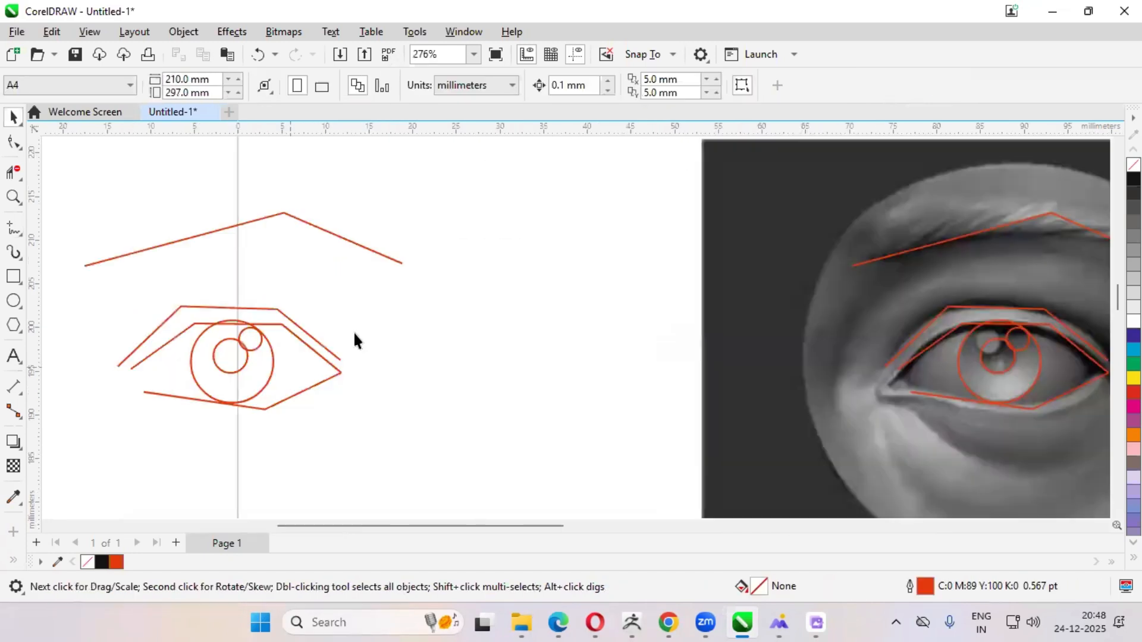
Step: Compare the isolated red line drawing with the traced reference image and the black eye drawings above it
scroll(306, 343, "up", 1)
scroll(306, 337, "down", 3)
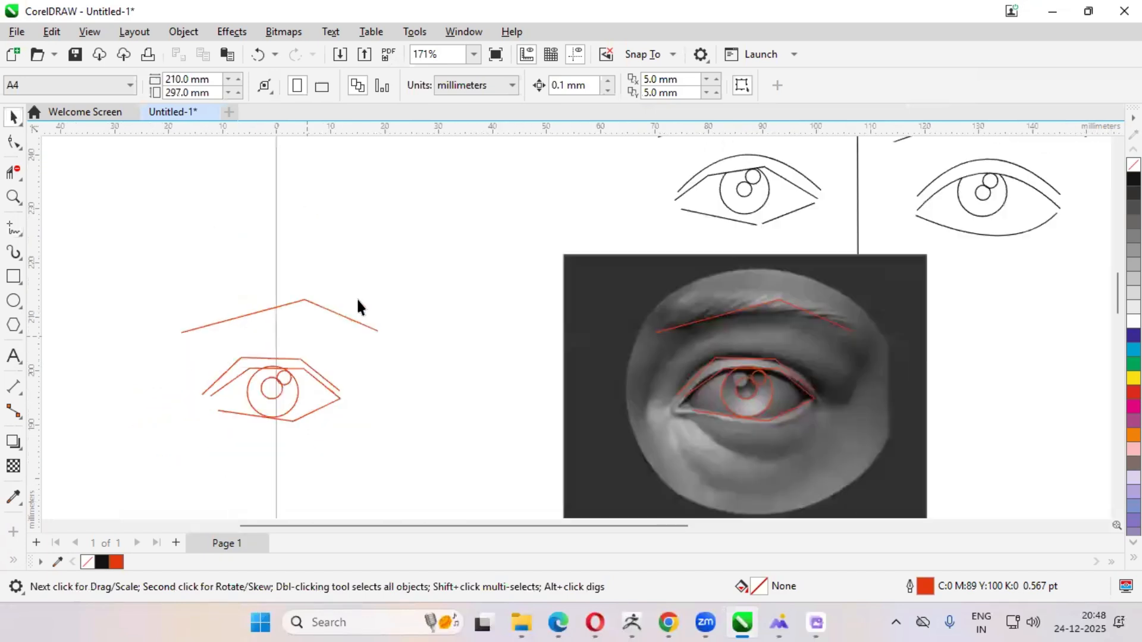
scroll(622, 340, "down", 2)
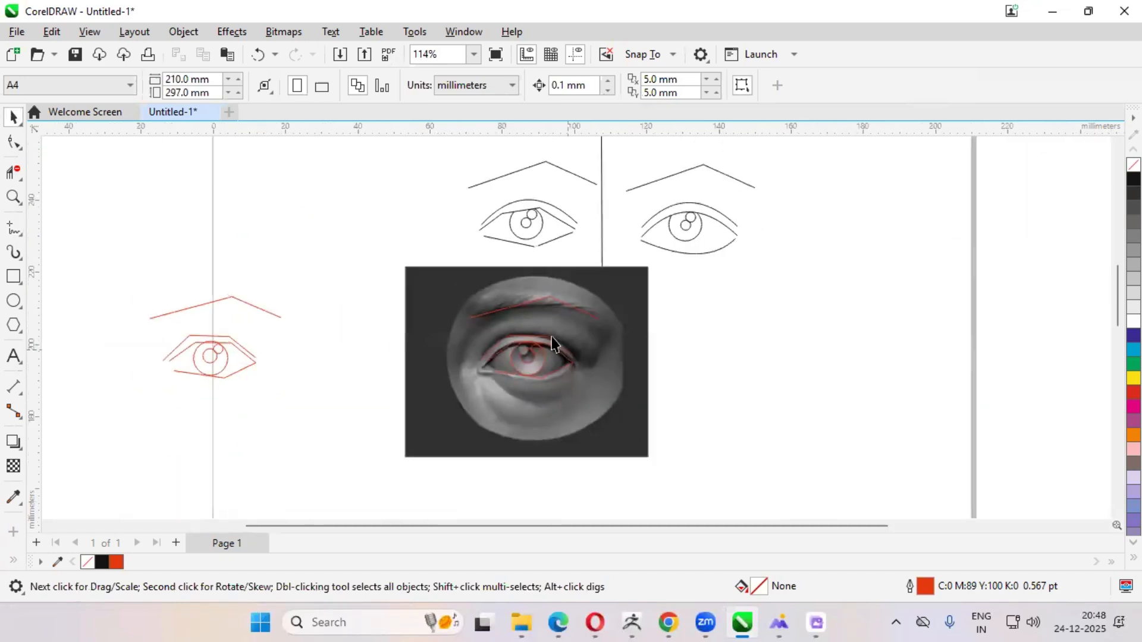
scroll(552, 341, "down", 1)
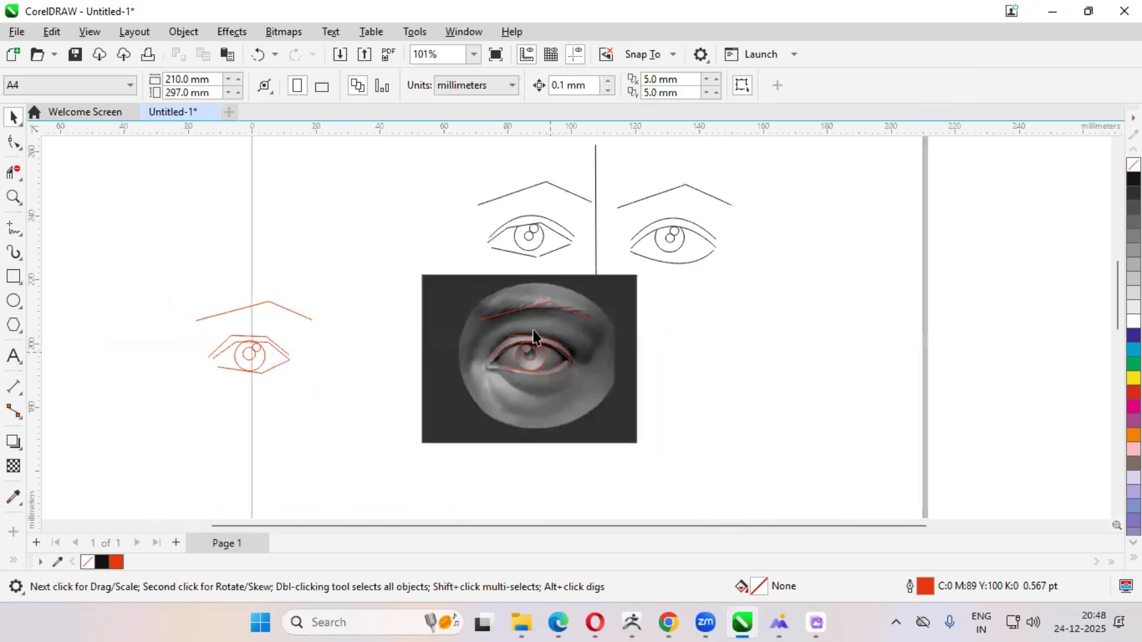
scroll(533, 336, "up", 2)
scroll(506, 297, "up", 1)
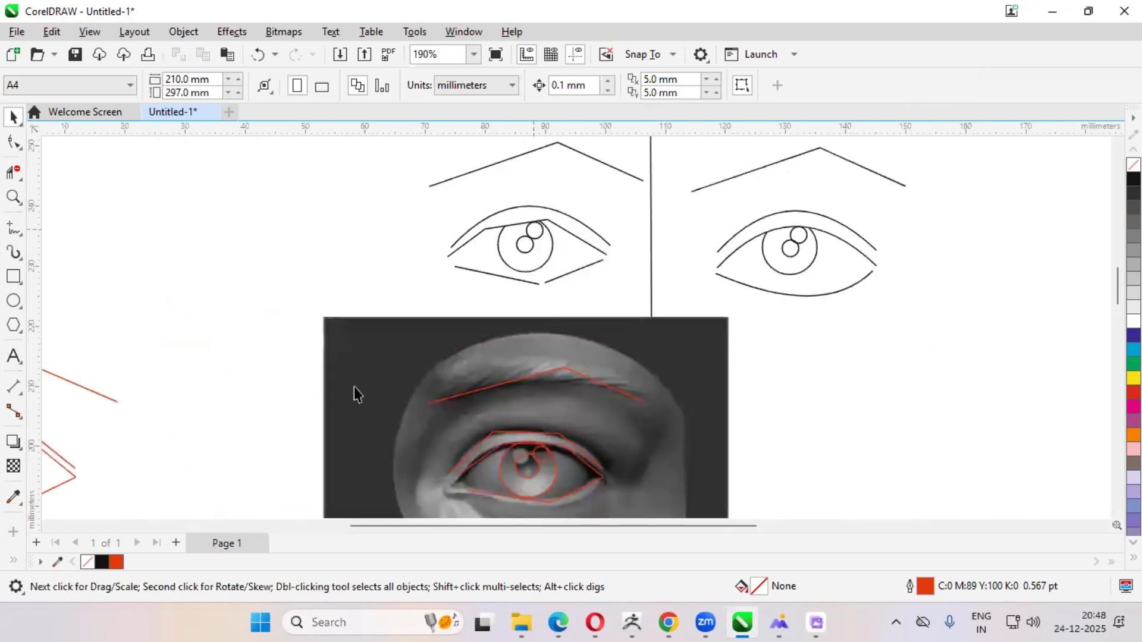
scroll(355, 387, "down", 3)
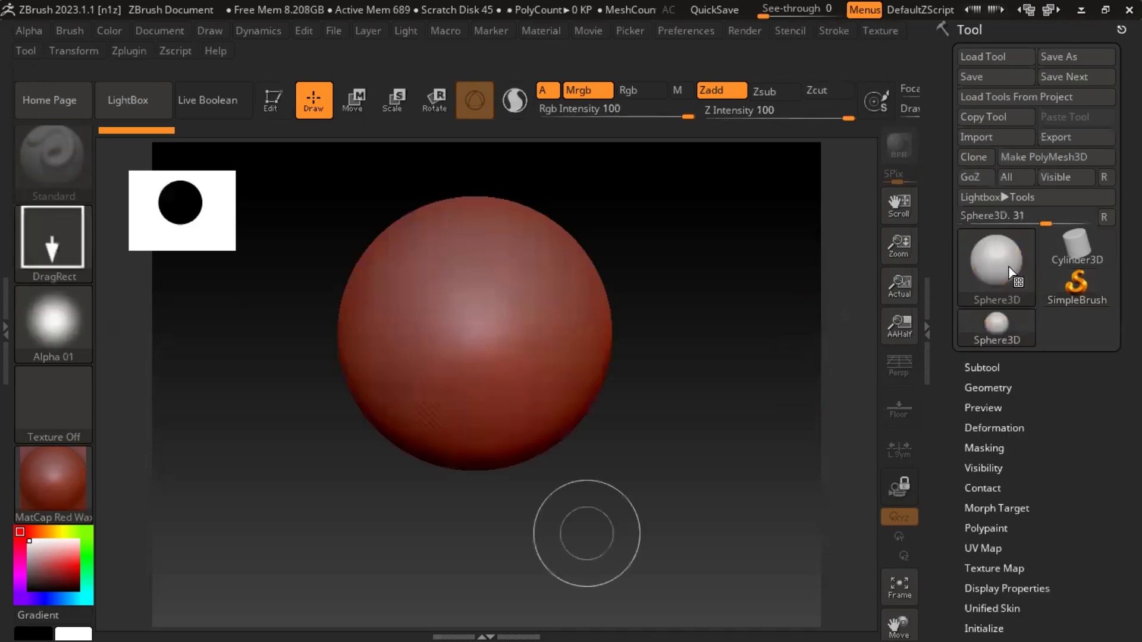
Step: Switch to ZBrush, choose the Plane3D primitive and draw it on the canvas
left_click(1009, 268)
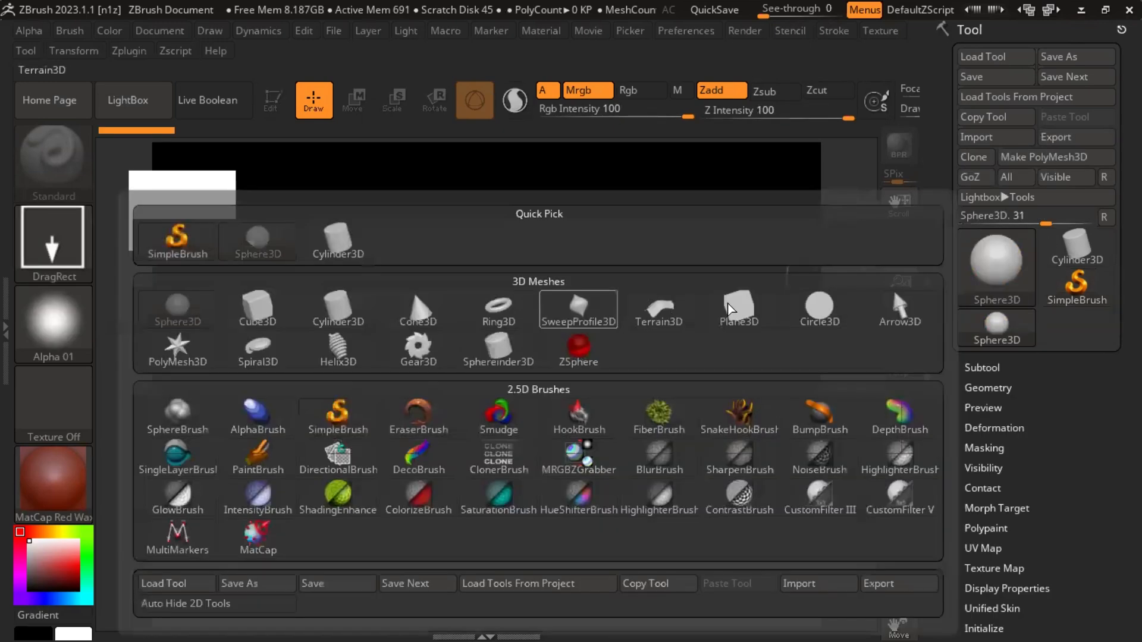
left_click(730, 305)
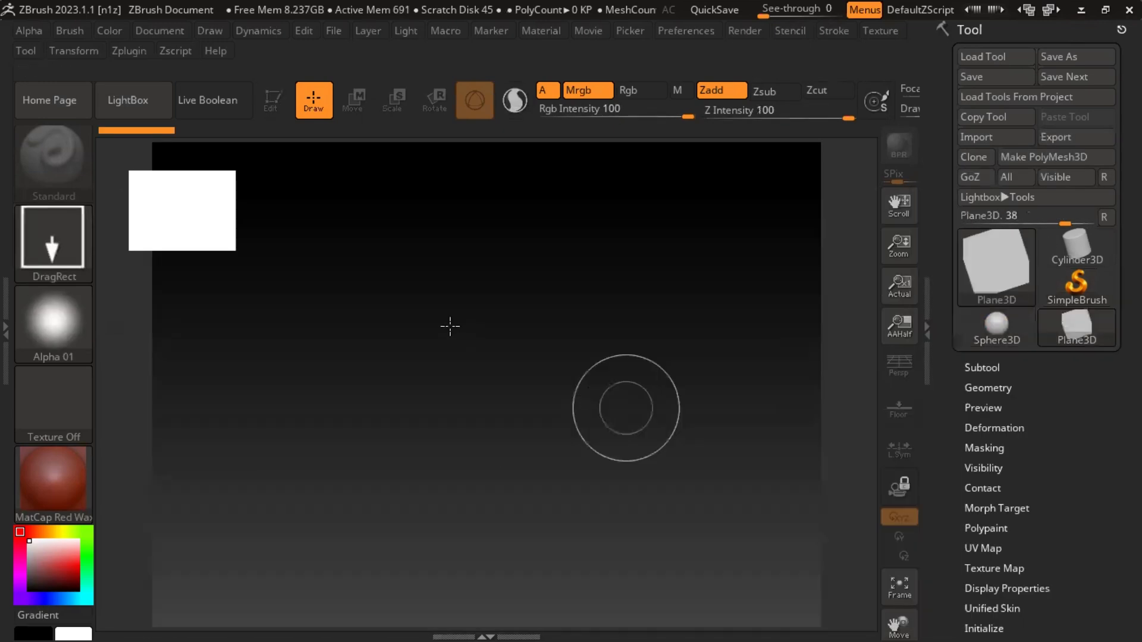
mouse_move(450, 326)
left_mouse_down()
mouse_move(502, 454)
mouse_move(450, 488)
left_mouse_up()
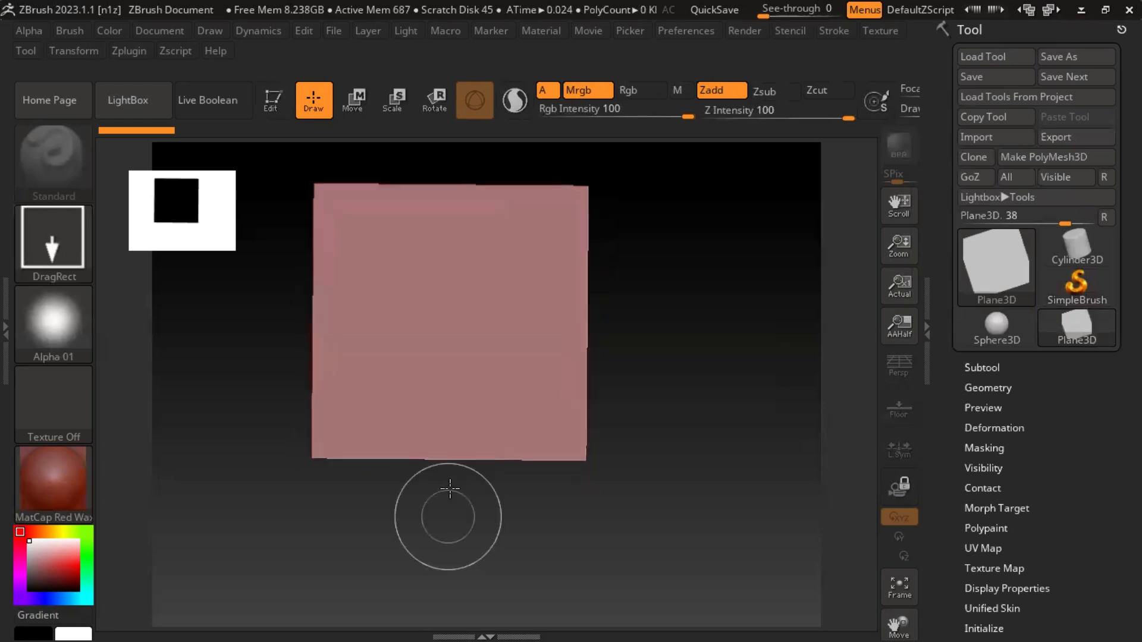
Step: Put the plane into Edit mode and convert it to a PolyMesh3D
left_click(269, 103)
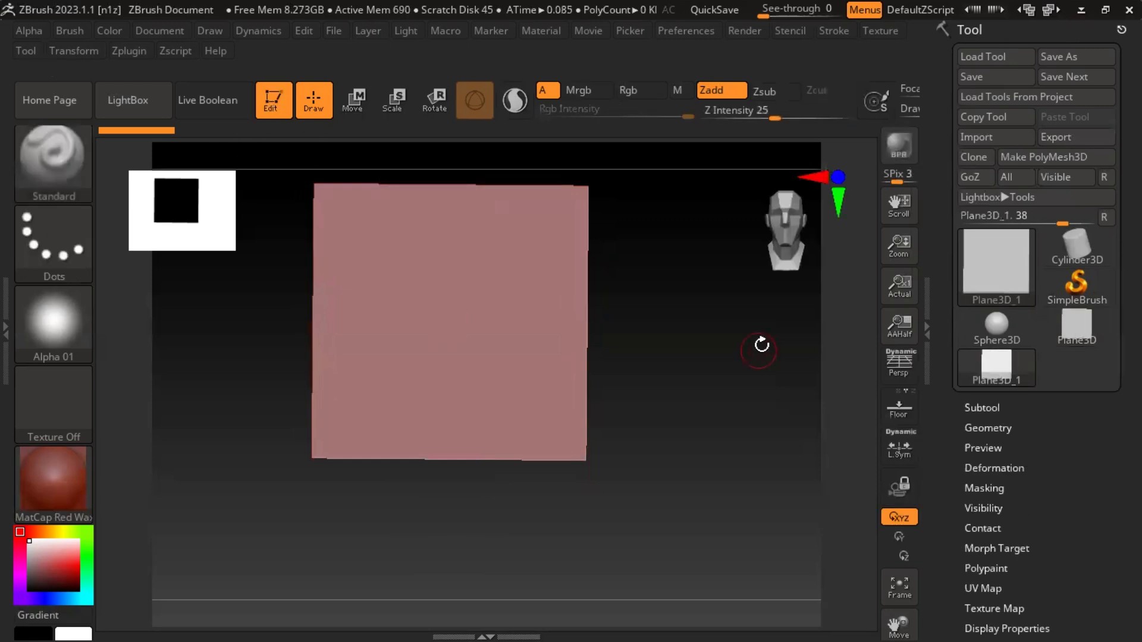
left_click(1051, 158)
key("ctrl")
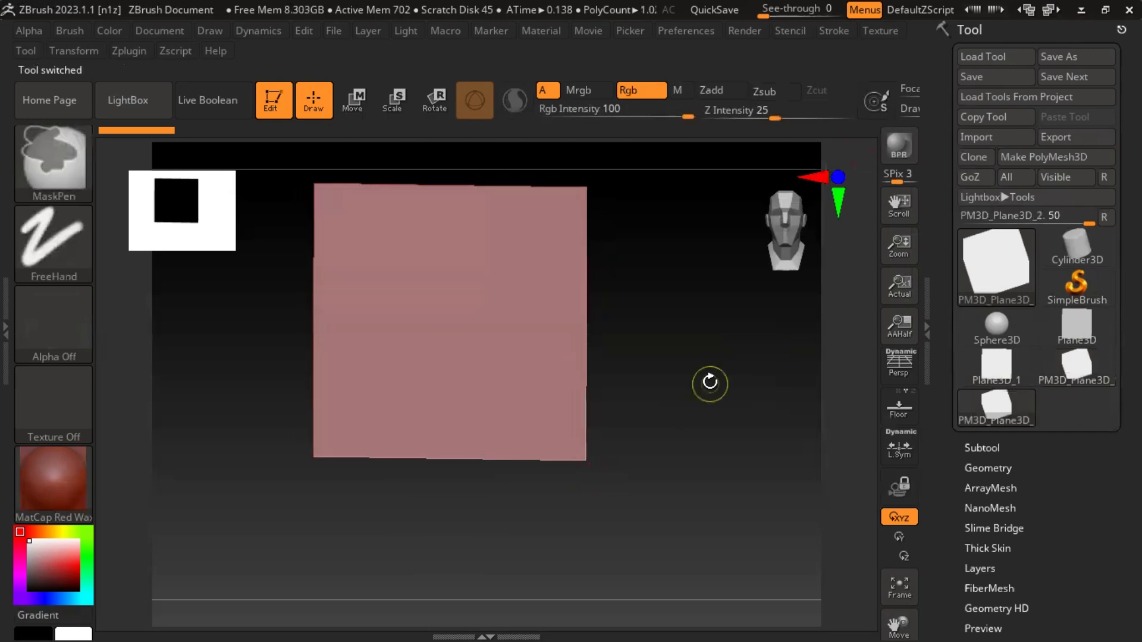
Step: Inspect the plane's polygon grid with PolyFrame, align the plane to a straight front view, and turn PolyFrame off
key("shift+f")
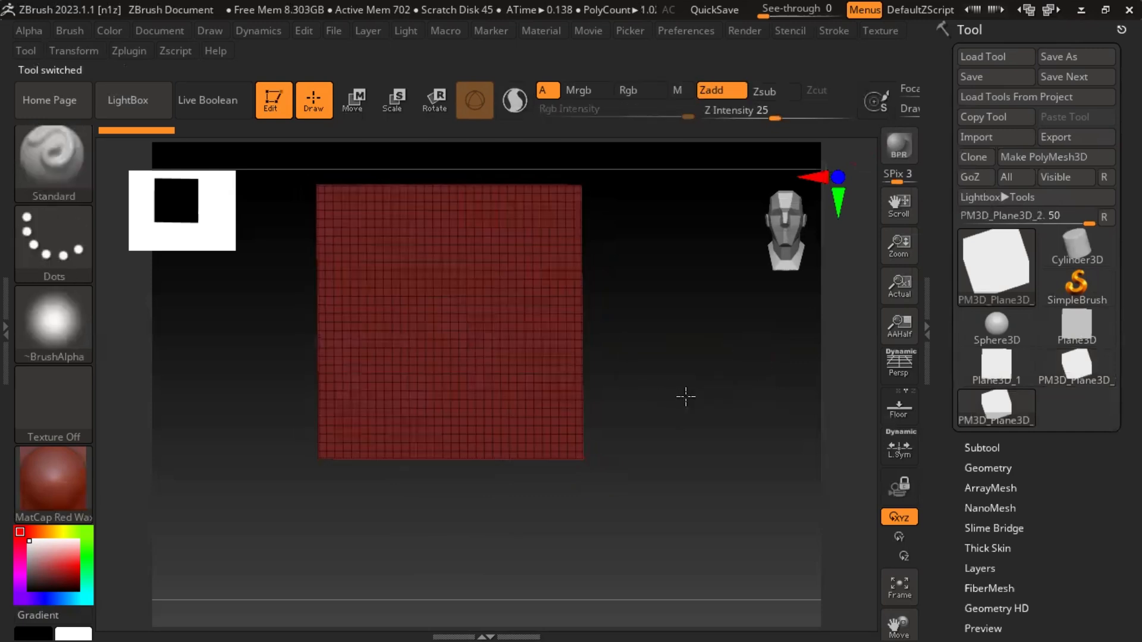
left_click_drag(684, 395, 787, 209)
left_click_drag(775, 436, 775, 405, "shift")
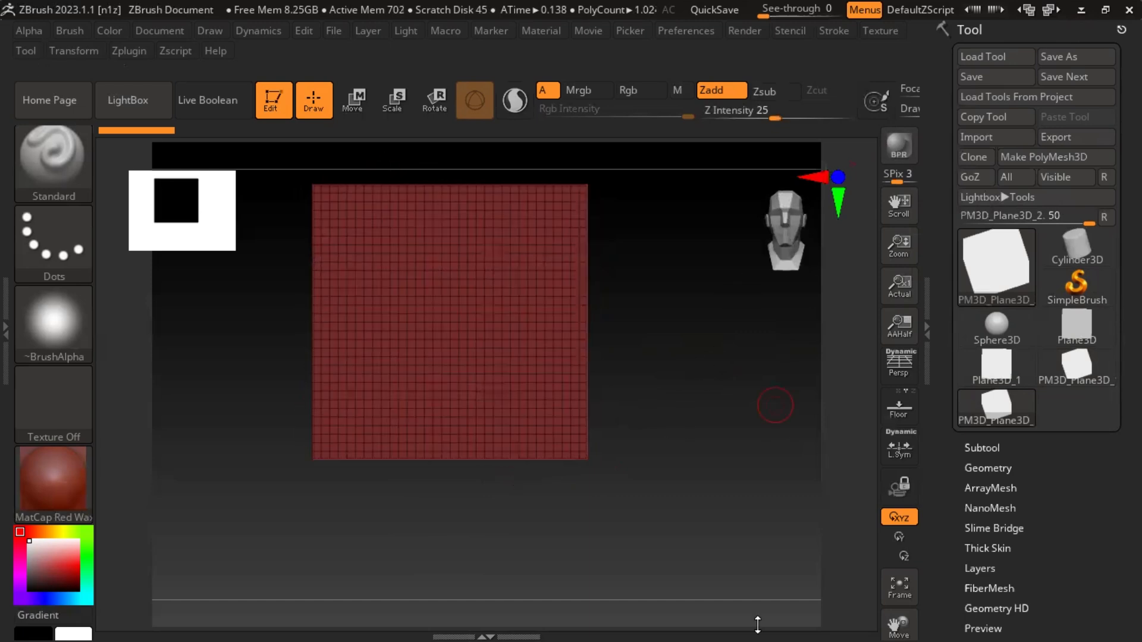
right_click_drag(690, 357, 731, 425, "ctrl")
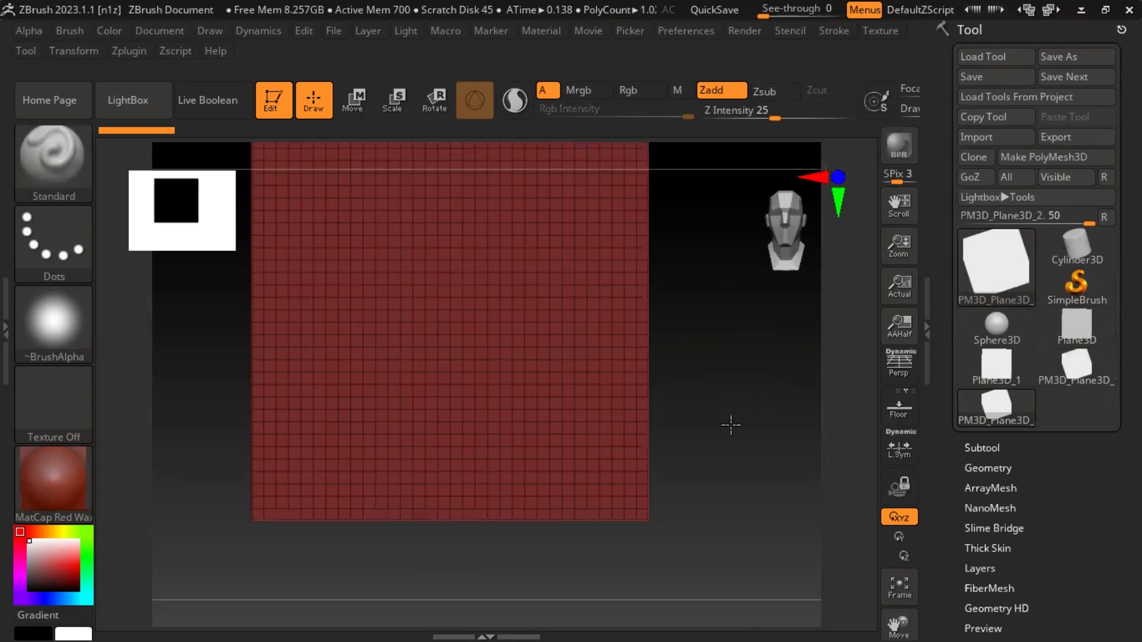
left_click_drag(735, 439, 739, 405, "alt")
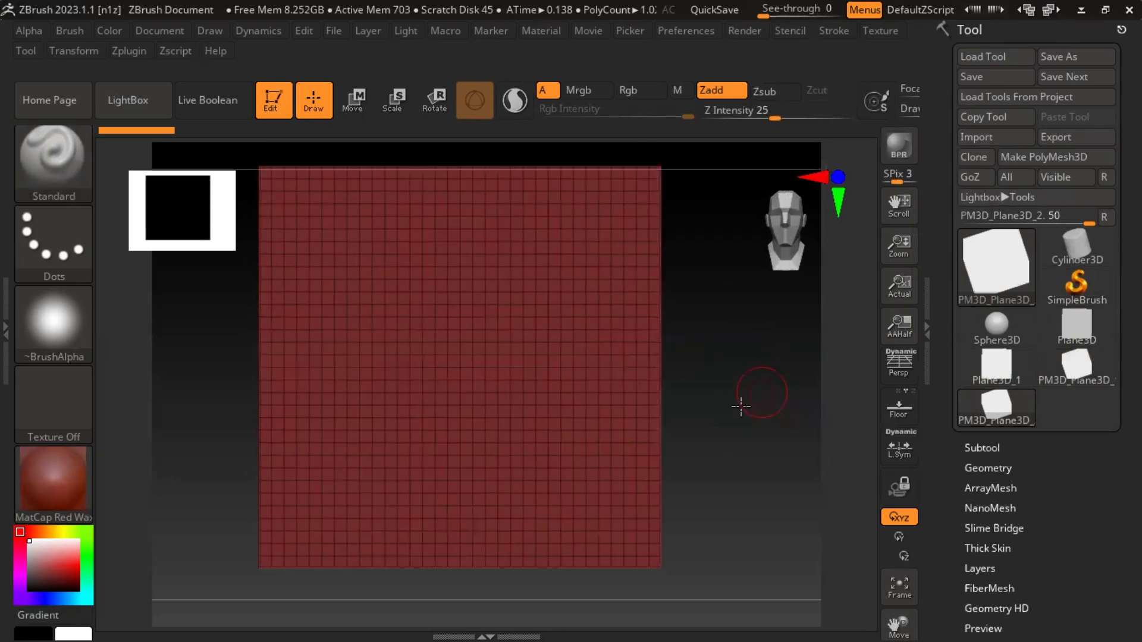
right_click_drag(739, 405, 742, 405, "ctrl")
key("shift+f")
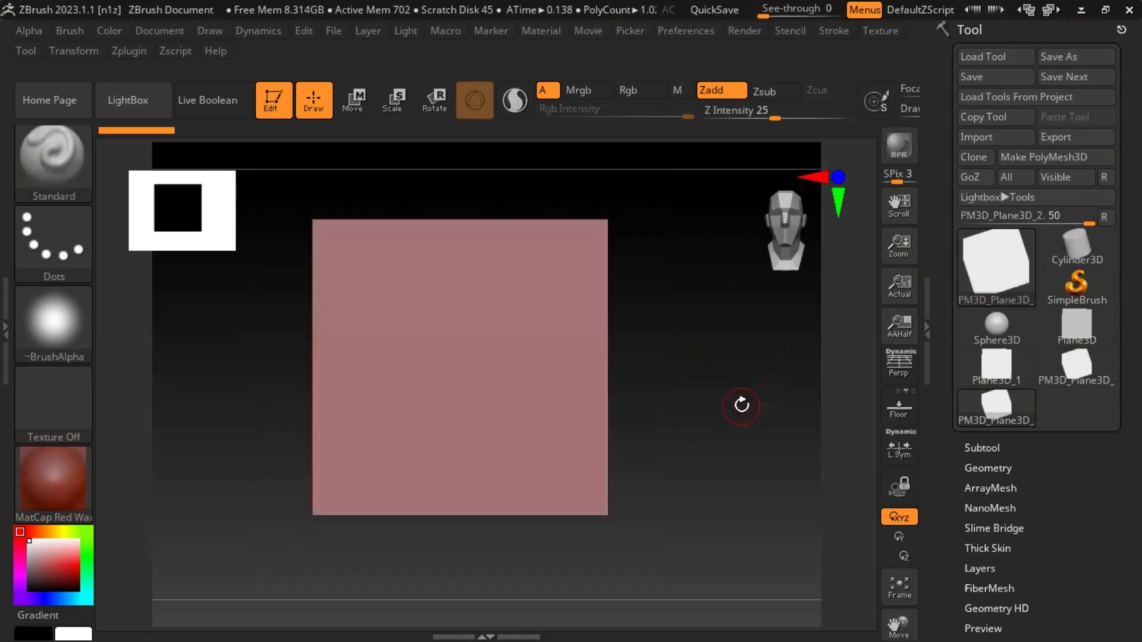
Step: Change the plane's material to MatCap Gray
left_click(37, 496)
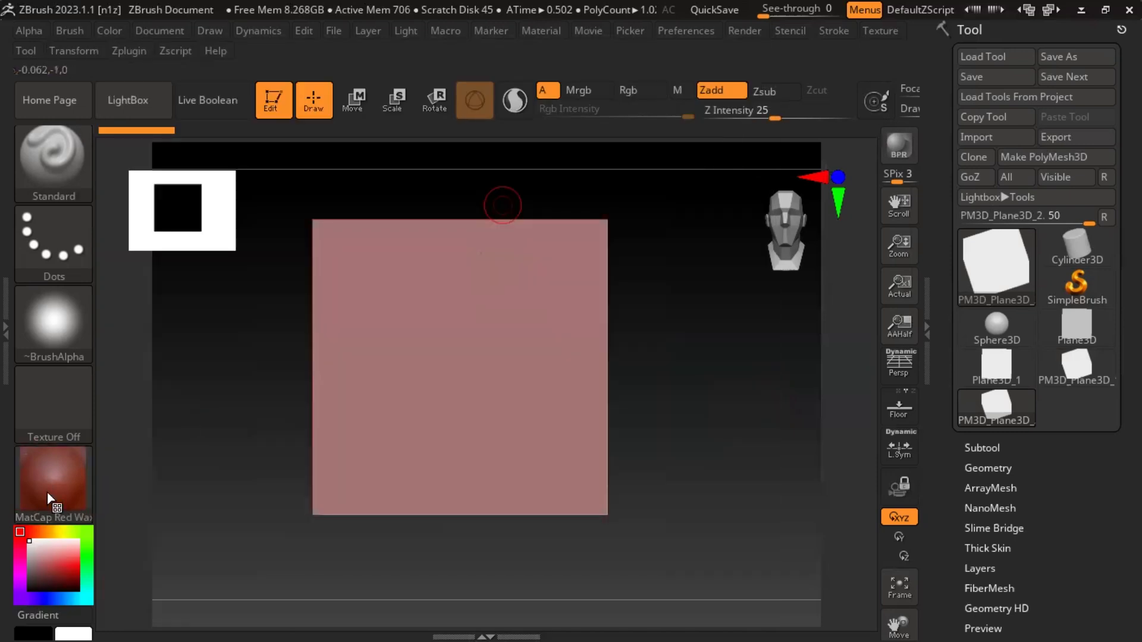
left_click(52, 502)
left_click(688, 157)
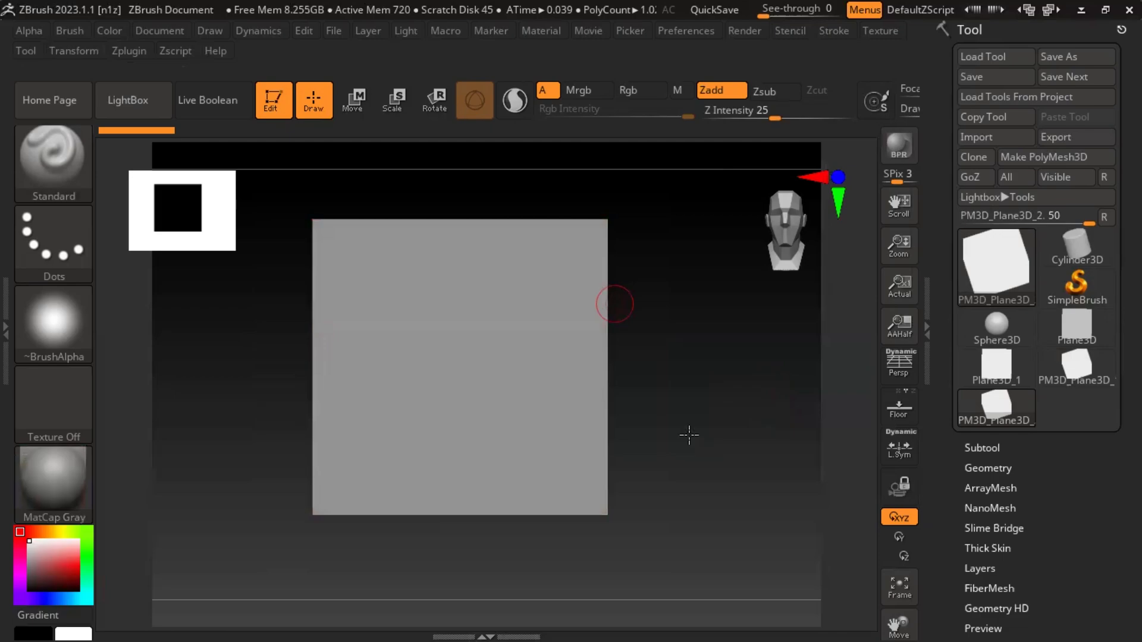
Step: Return to CorelDRAW and examine the traced eye reference up close
key("alt+Tab")
scroll(741, 393, "up", 5)
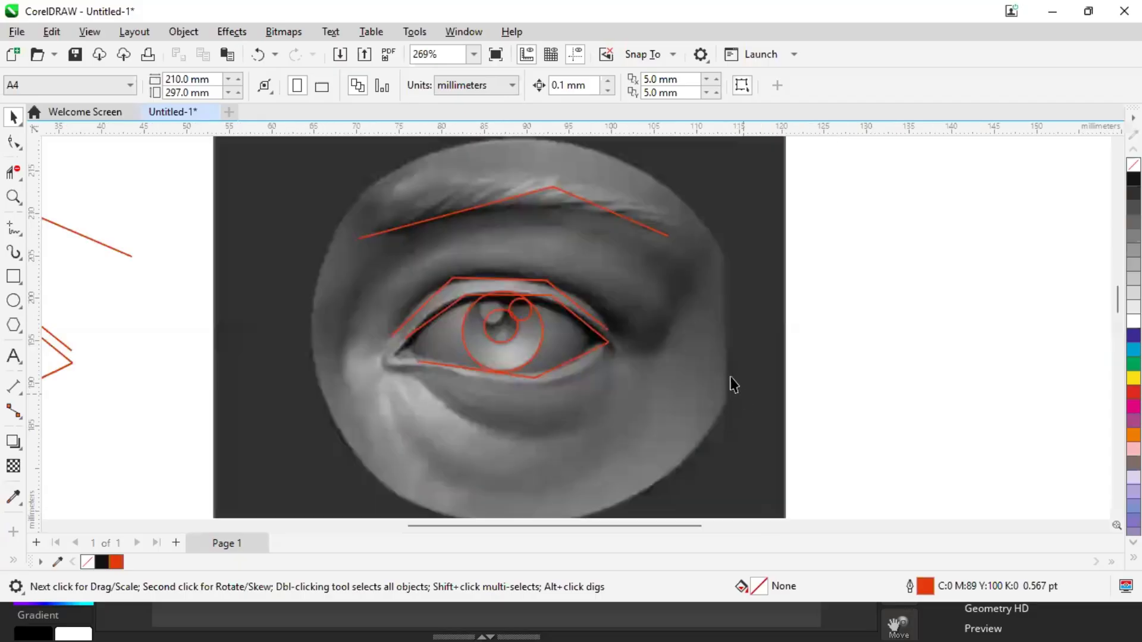
Step: Remove the red tracing lines lying over the gray eye reference and examine the bare reference up close
scroll(731, 377, "down", 4)
left_click(595, 330)
scroll(736, 366, "down", 2)
left_click_drag(794, 303, 597, 404)
scroll(697, 353, "up", 2)
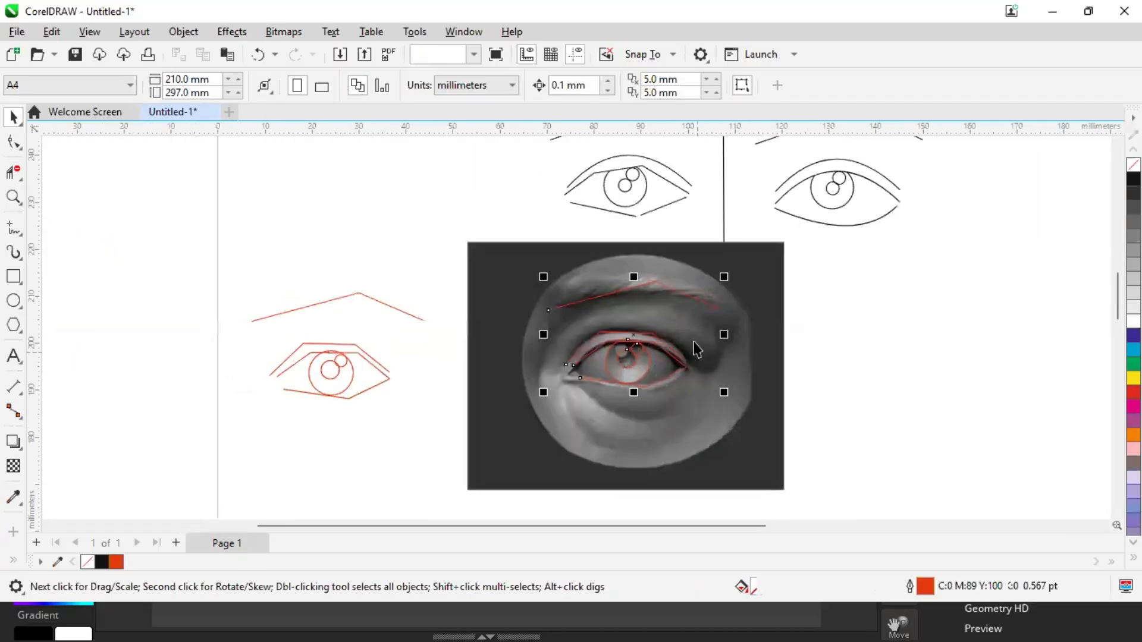
key("Escape")
scroll(622, 345, "up", 3)
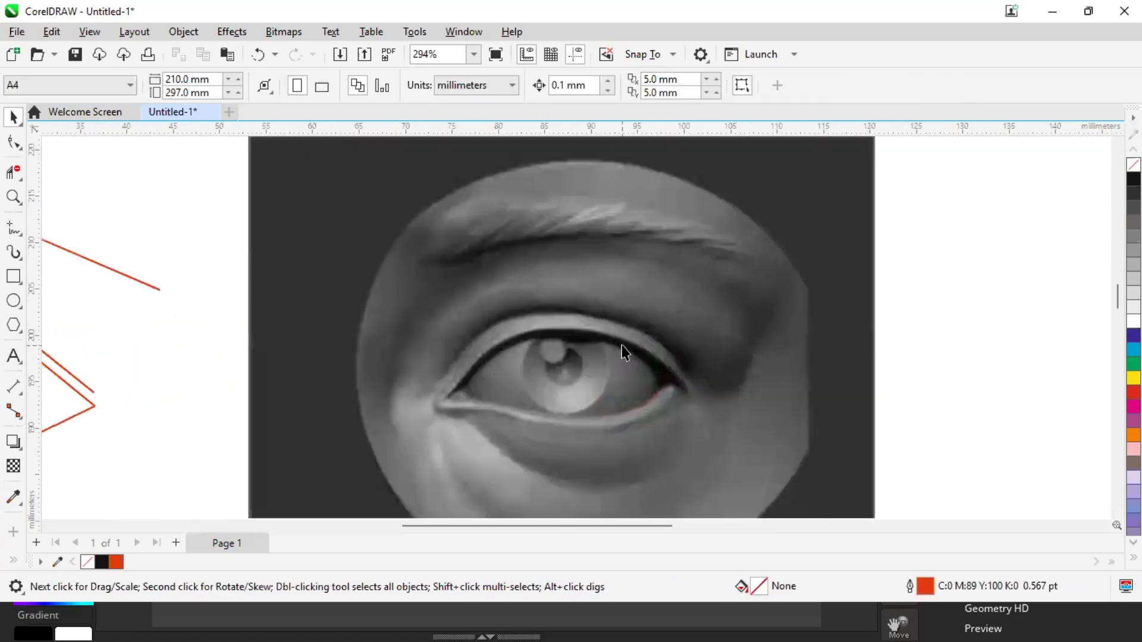
scroll(622, 351, "down", 3)
Step: Switch to ZBrush and choose the ClayBuildup brush for the plane
key("alt+Tab")
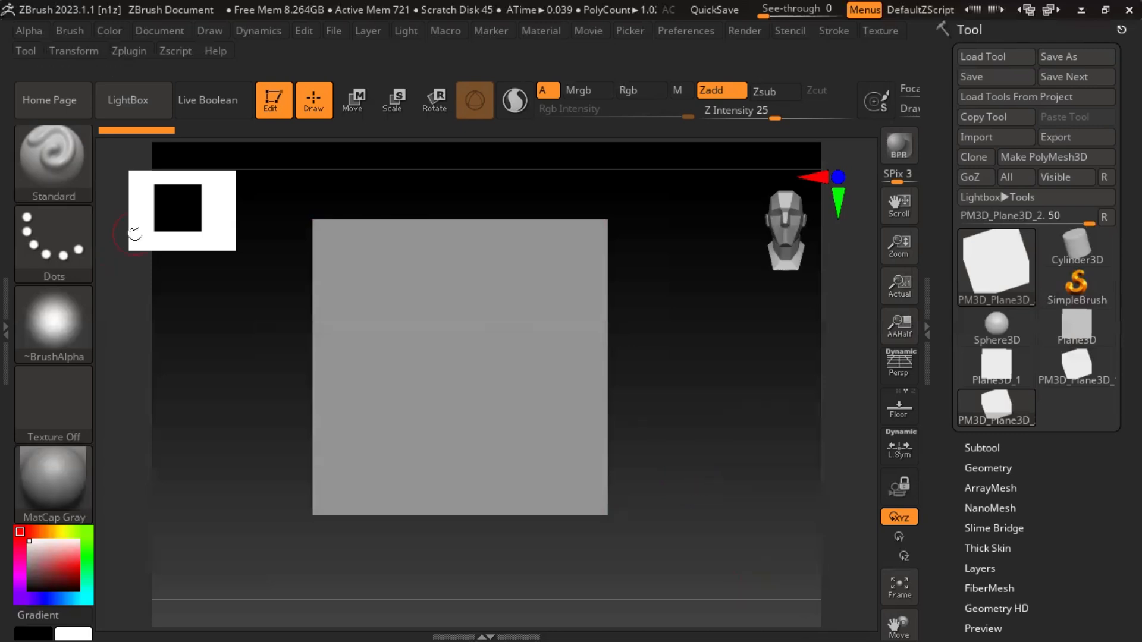
key("b")
key("c")
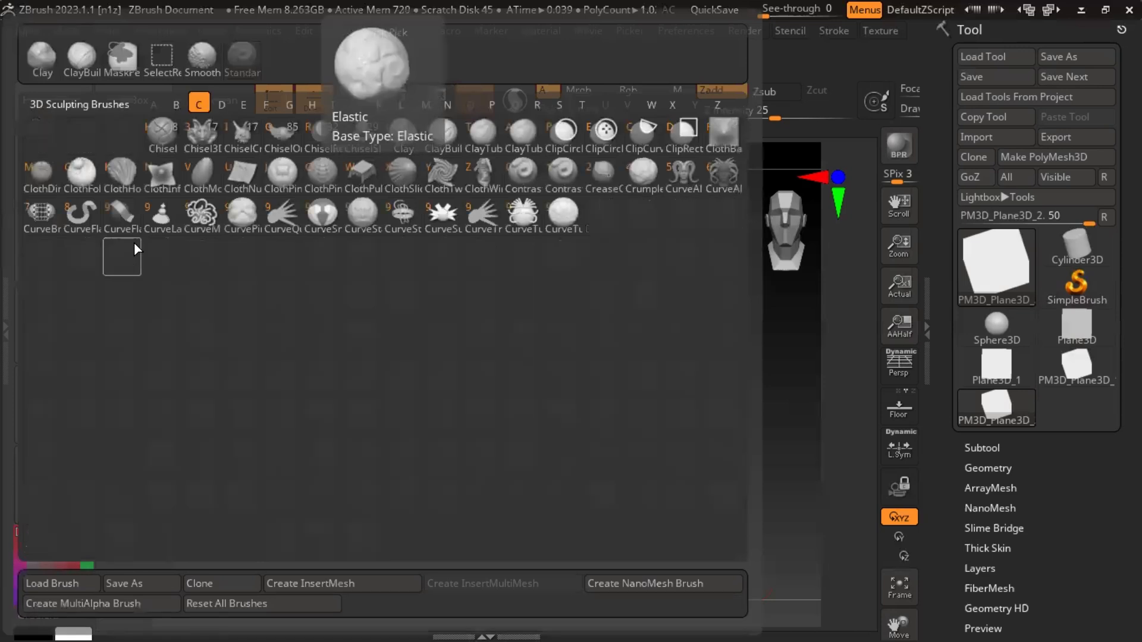
key("b")
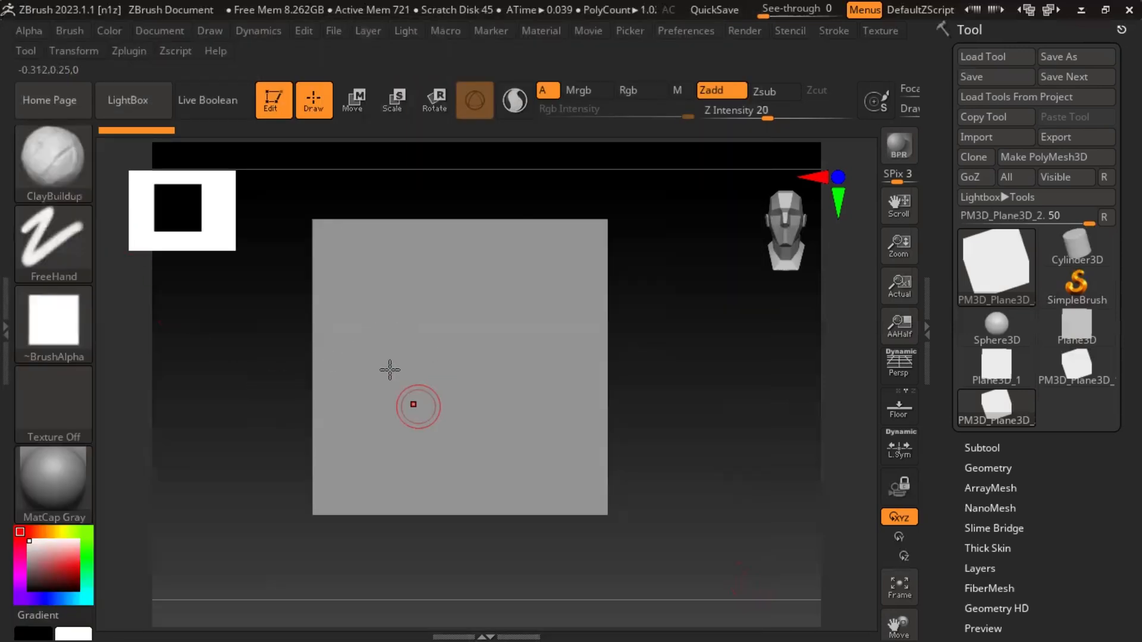
left_click_drag(374, 327, 434, 491)
key("ctrl+z")
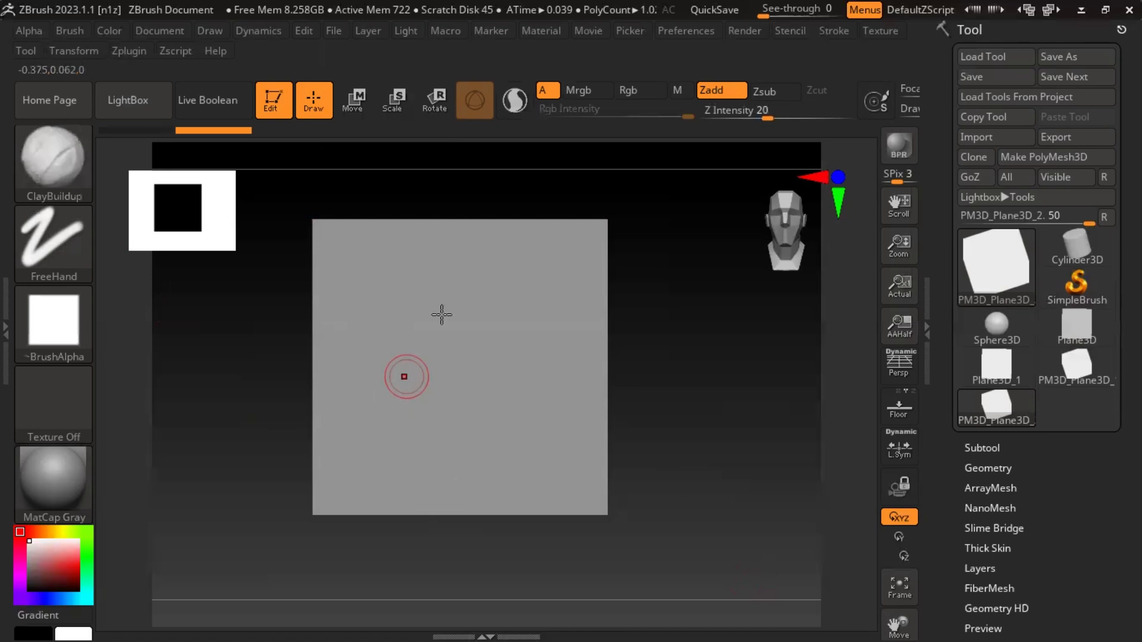
key("ctrl+z")
Step: Lower the ClayBuildup brush's Z Intensity to 5 and view the plane from the side
left_click_drag(767, 117, 736, 122)
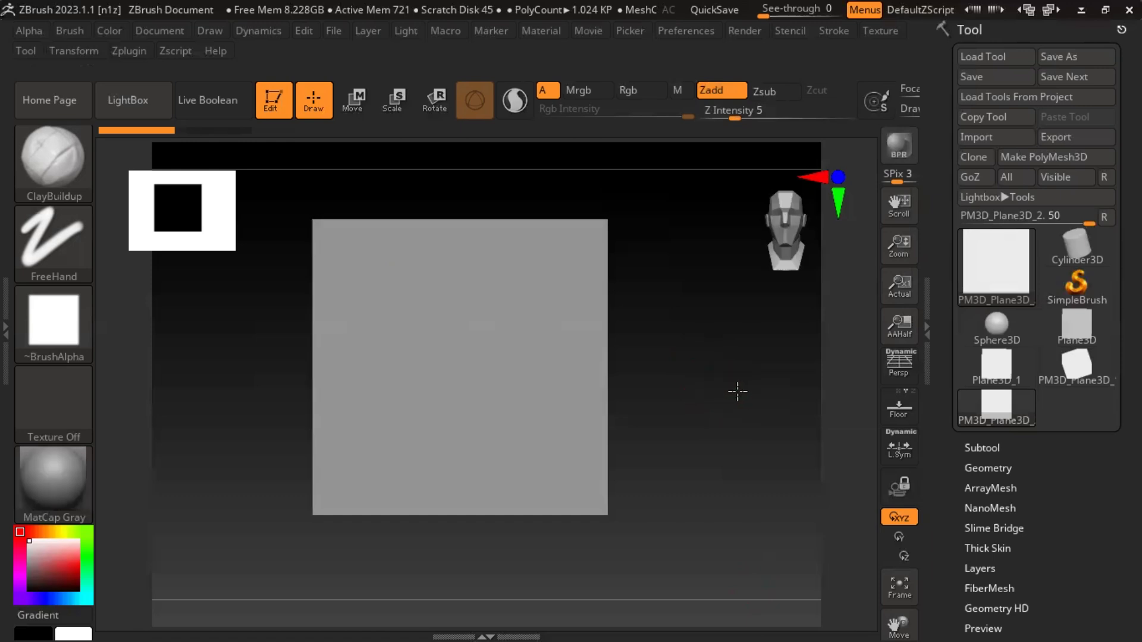
mouse_move(737, 392)
left_mouse_down()
mouse_move(810, 390)
mouse_move(775, 408)
mouse_move(657, 400)
left_mouse_up()
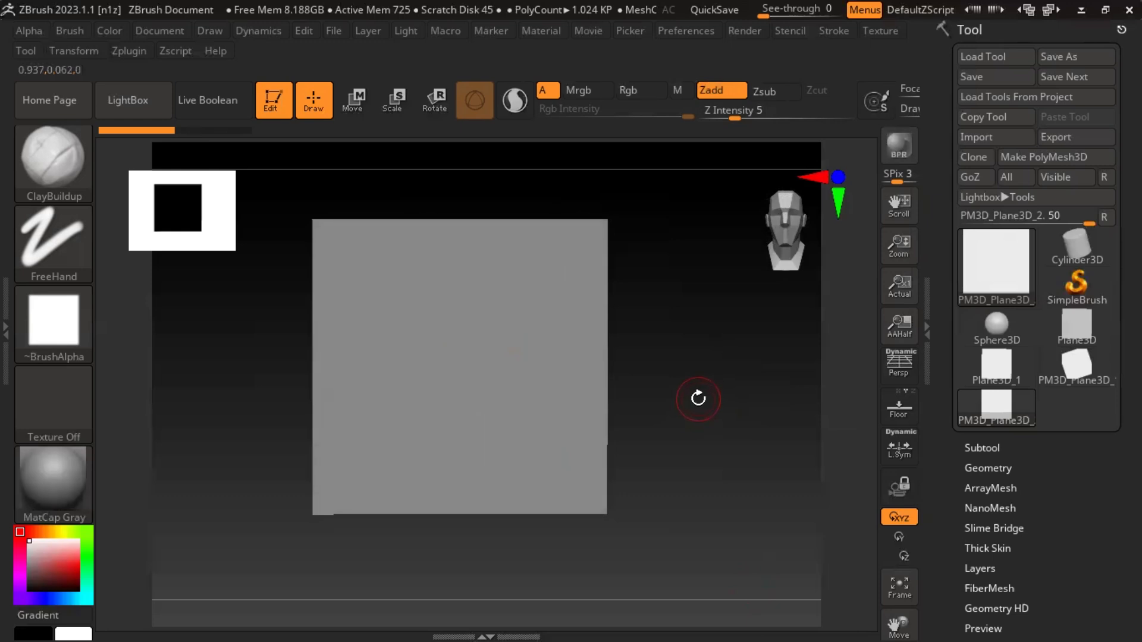
left_click_drag(698, 399, 767, 403)
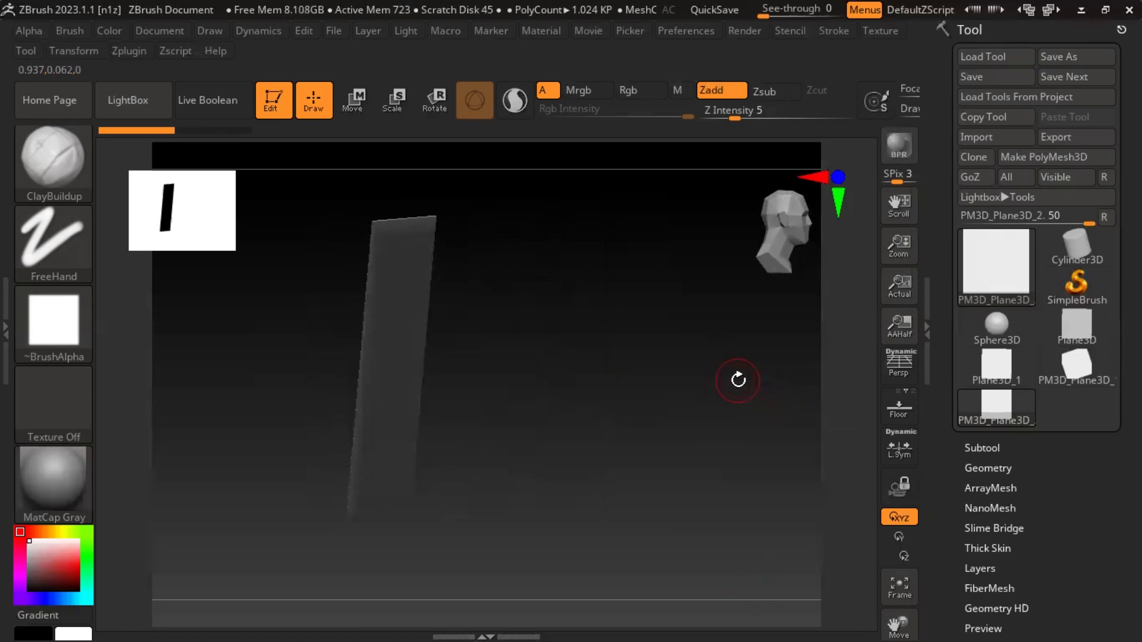
Step: Choose the Move brush and enlarge its draw size to cover the middle of the plane
key("b")
key("m")
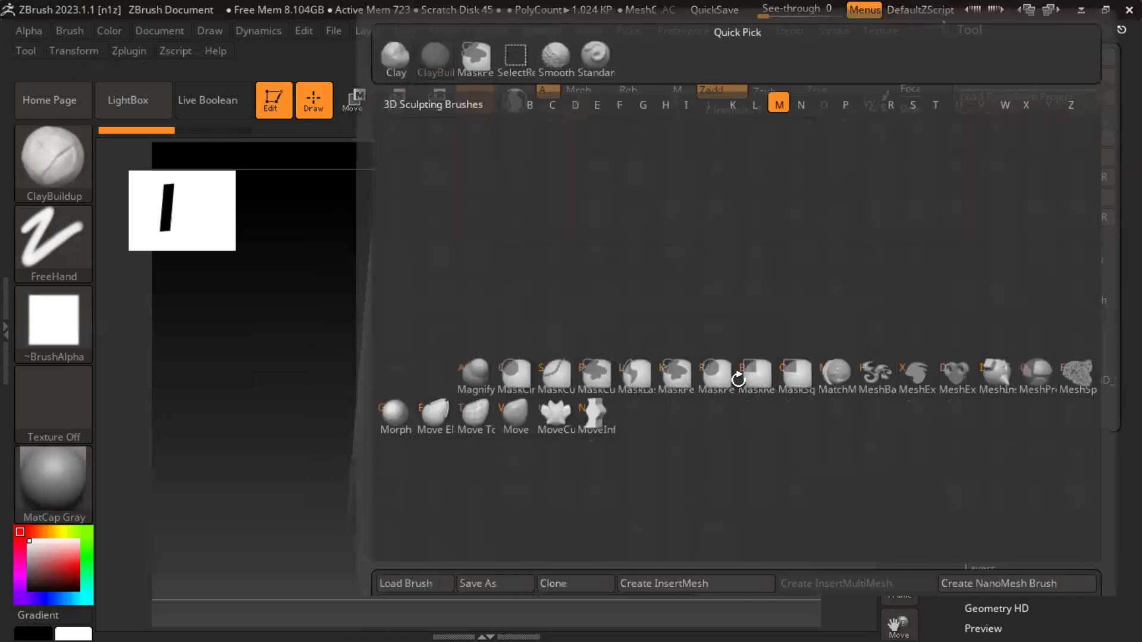
key("v")
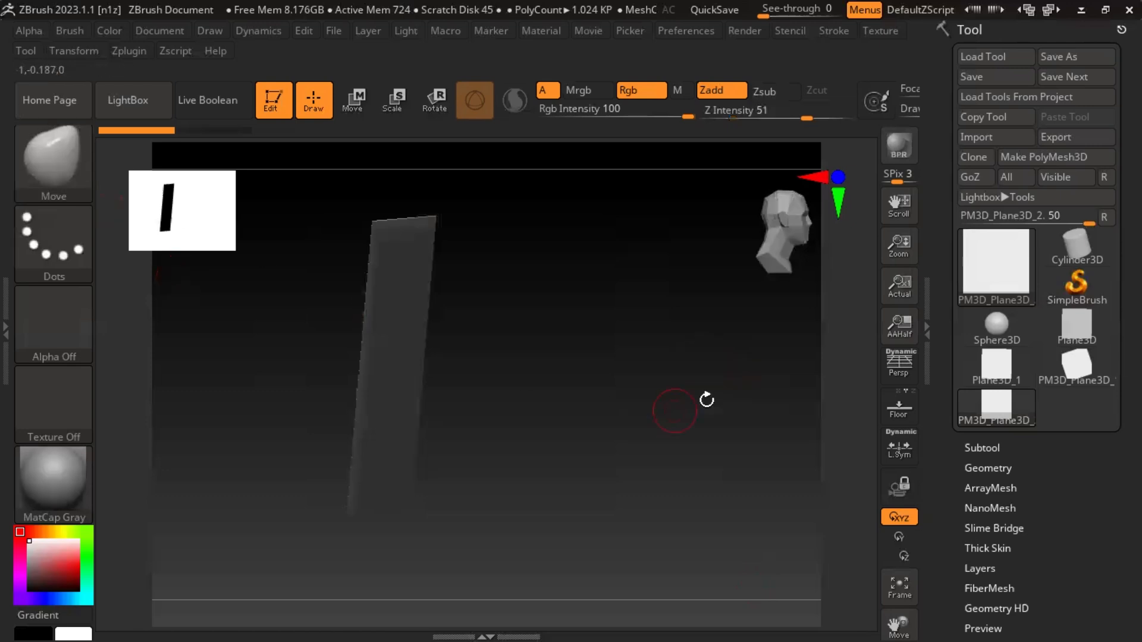
key("space")
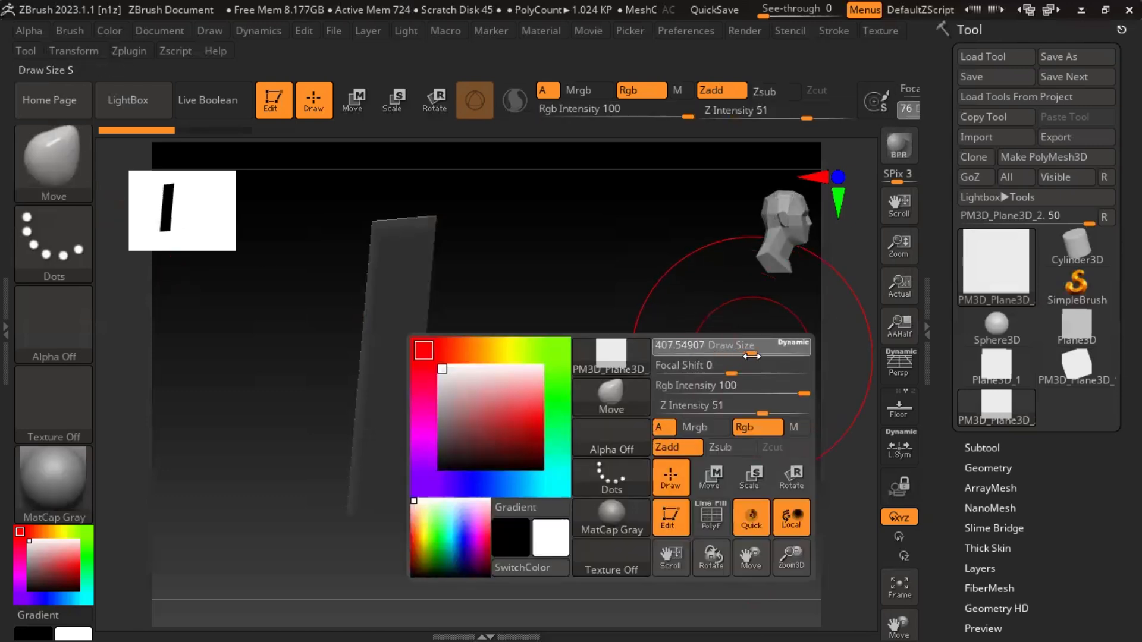
left_click_drag(598, 411, 571, 405)
left_click_drag(403, 352, 441, 366)
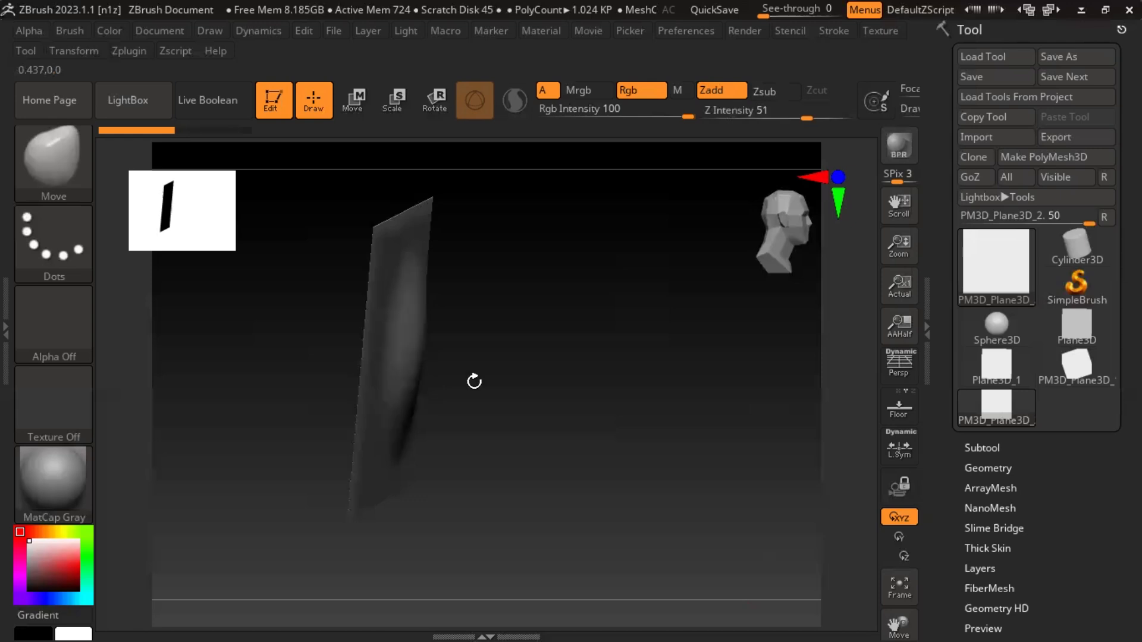
left_click_drag(541, 398, 515, 403)
key("ctrl+z")
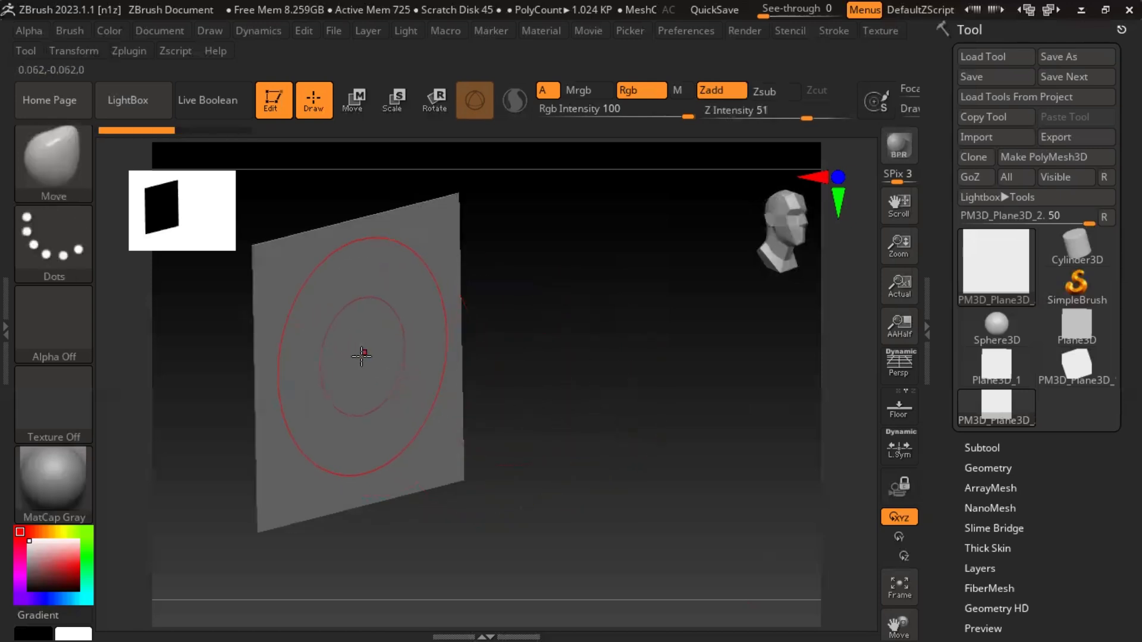
key("ctrl+z")
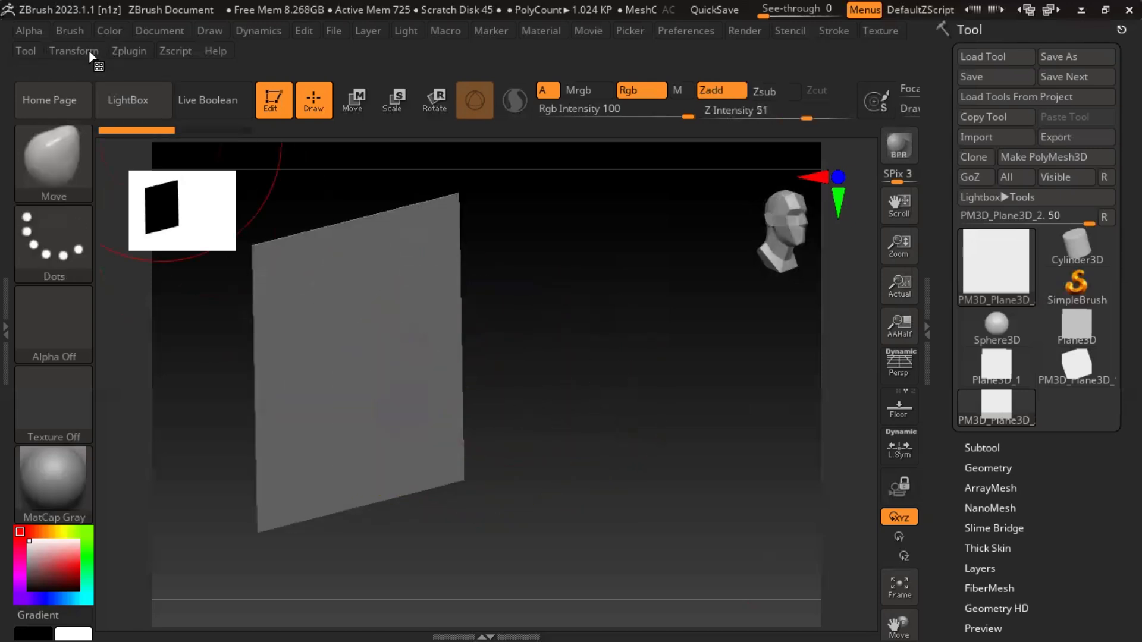
Step: Activate X symmetry and pull the middle of the plane forward into a rounded bulge with the Move brush
left_click(73, 50)
left_click(153, 534)
left_click_drag(374, 383, 392, 397)
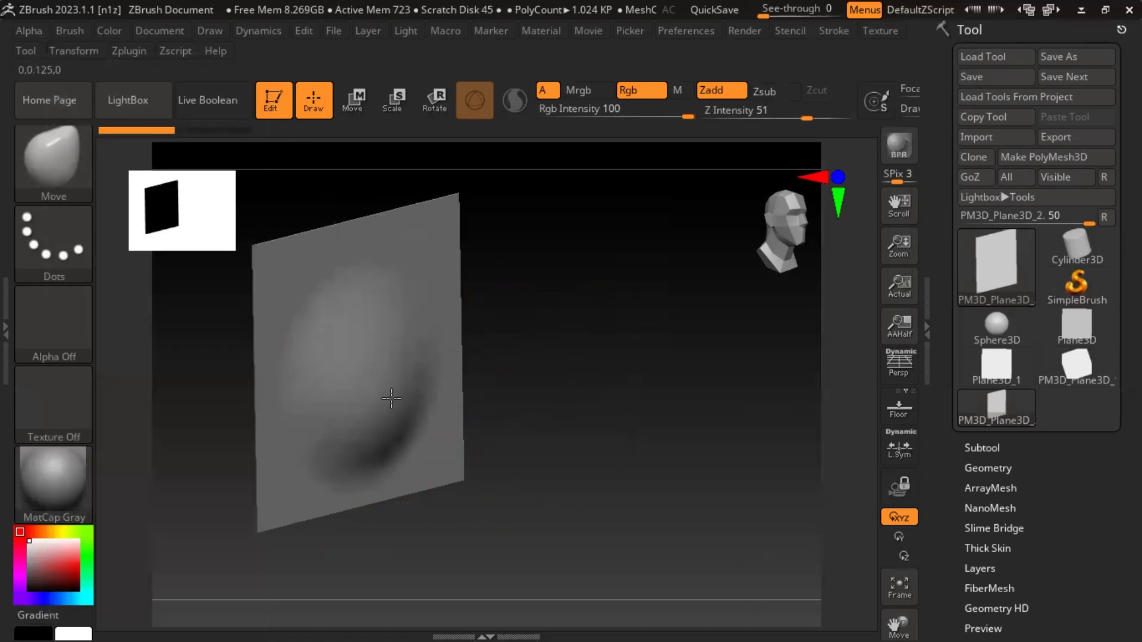
mouse_move(677, 356)
left_mouse_down()
mouse_move(487, 361)
mouse_move(515, 360)
left_mouse_up()
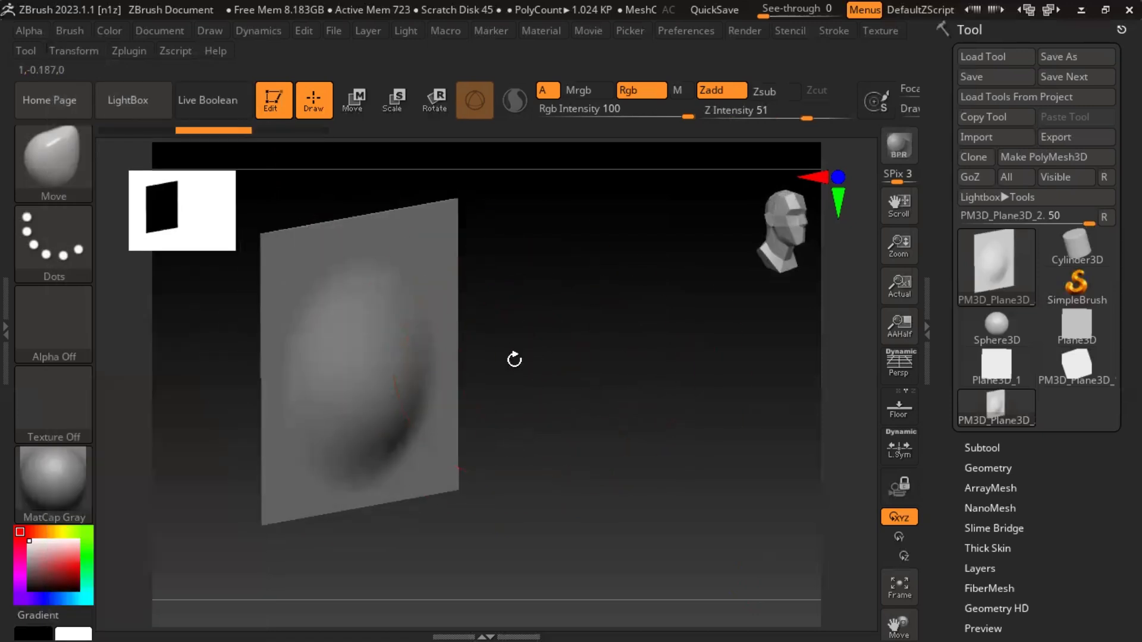
left_click_drag(396, 285, 395, 310)
key("ctrl+z")
mouse_move(481, 435)
left_mouse_down()
mouse_move(387, 466)
mouse_move(517, 395)
mouse_move(518, 331)
mouse_move(599, 285)
mouse_move(701, 357)
mouse_move(647, 369)
left_mouse_up()
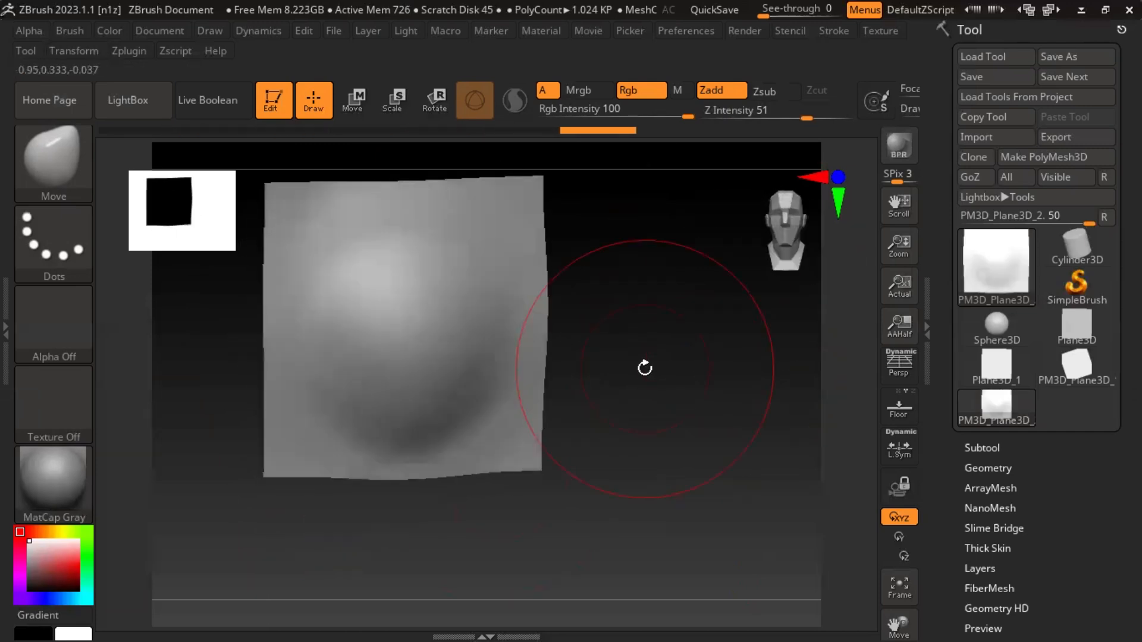
Step: Smooth the bulge and its lower edge so it blends into the surrounding plane
key("shift")
mouse_move(498, 415)
left_mouse_down("shift")
mouse_move(426, 455)
mouse_move(375, 438)
left_mouse_up("shift")
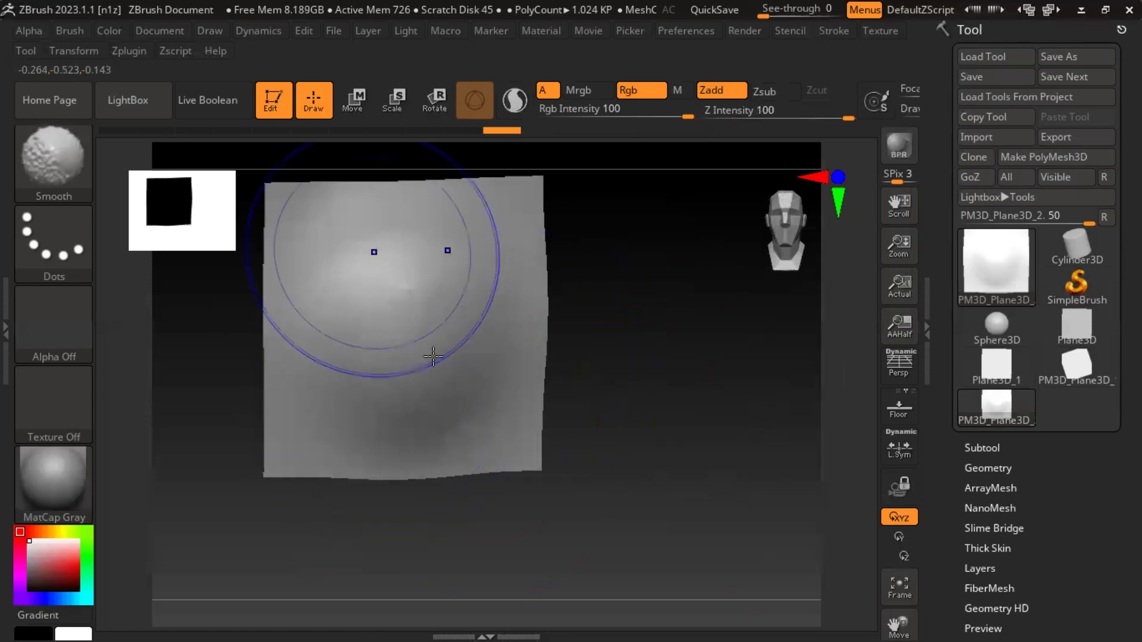
mouse_move(433, 356)
left_mouse_down("shift")
mouse_move(491, 319)
mouse_move(412, 319)
mouse_move(402, 402)
left_mouse_up("shift")
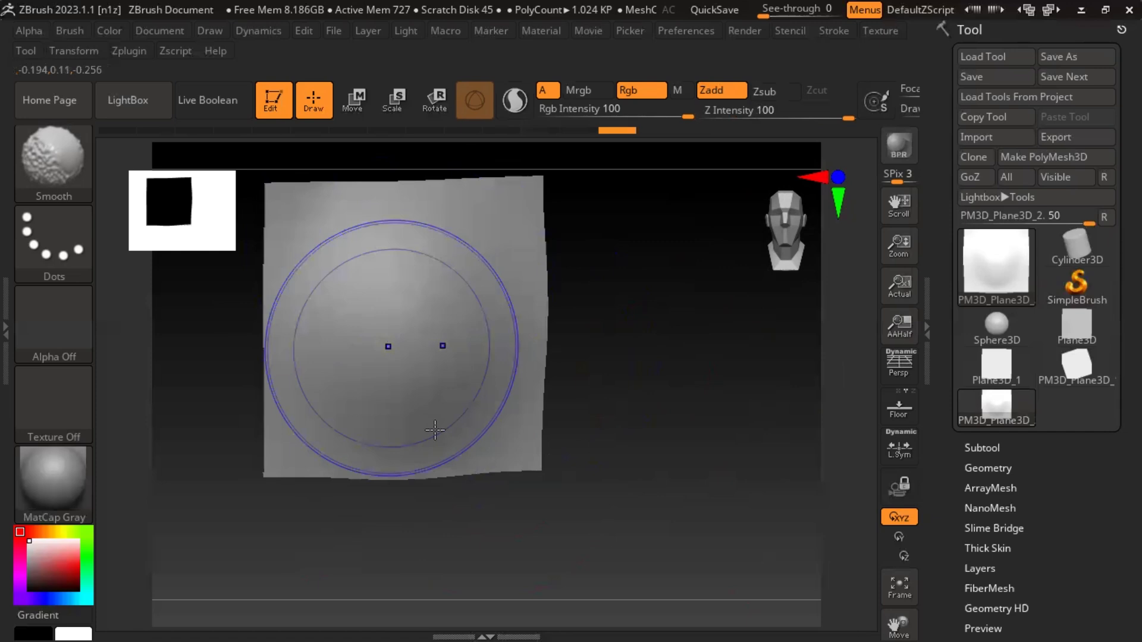
left_click_drag(750, 401, 805, 448)
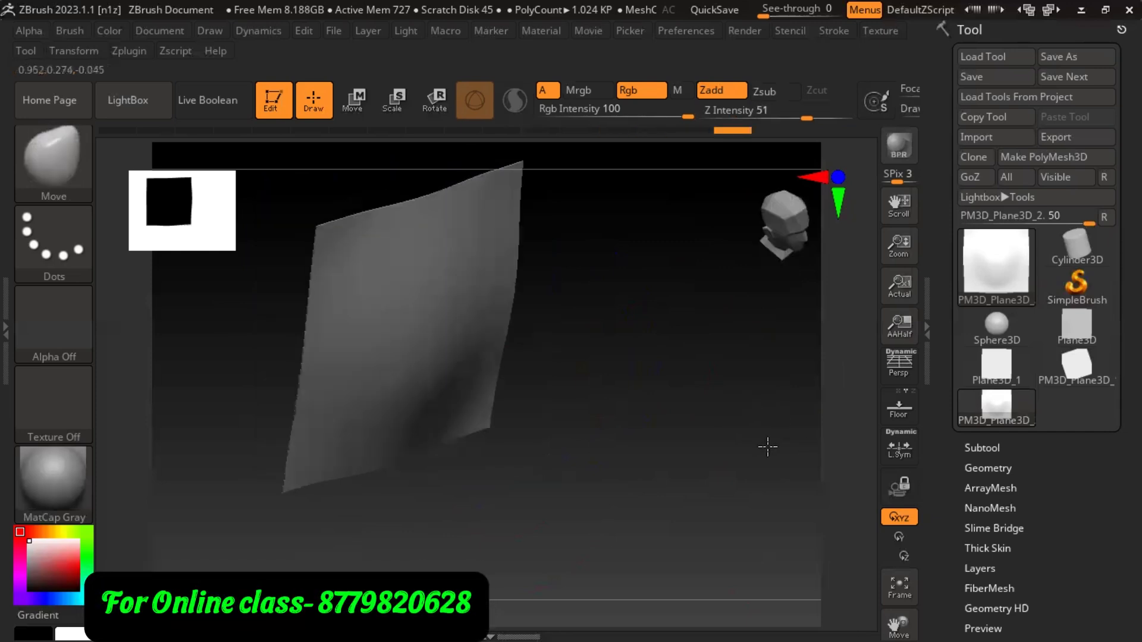
Step: Pull the bulge further forward with the Move brush and smooth its sides
left_click_drag(717, 426, 715, 428)
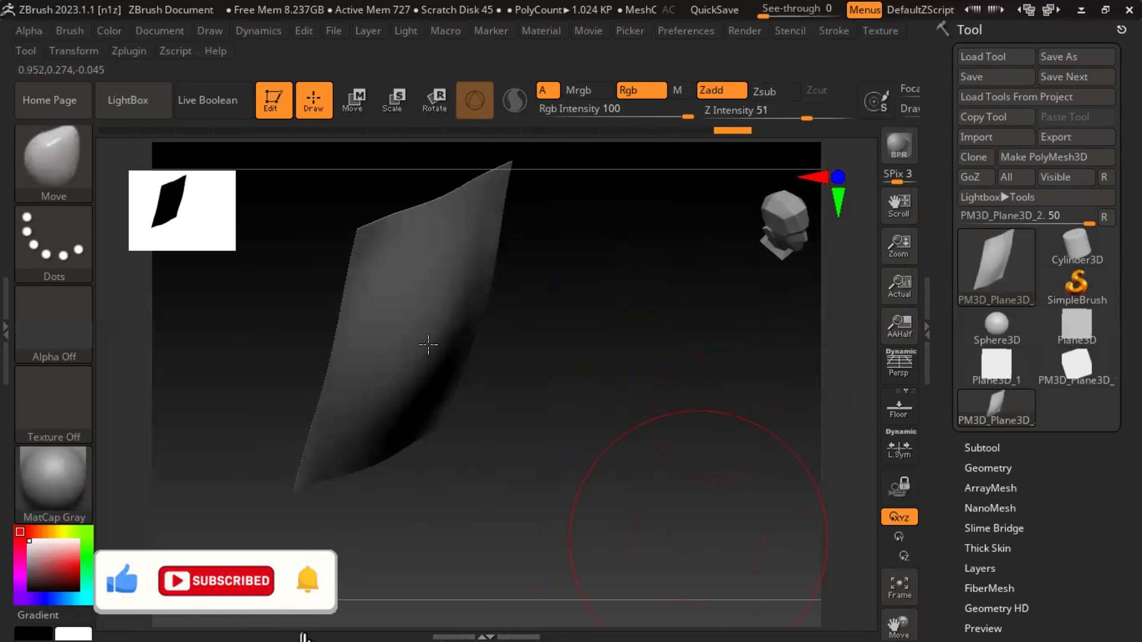
left_click_drag(428, 341, 443, 354)
left_click_drag(487, 474, 395, 410)
left_click_drag(618, 395, 635, 362)
mouse_move(554, 352)
left_mouse_down("shift")
mouse_move(560, 384)
mouse_move(537, 369)
mouse_move(573, 331)
left_mouse_up("shift")
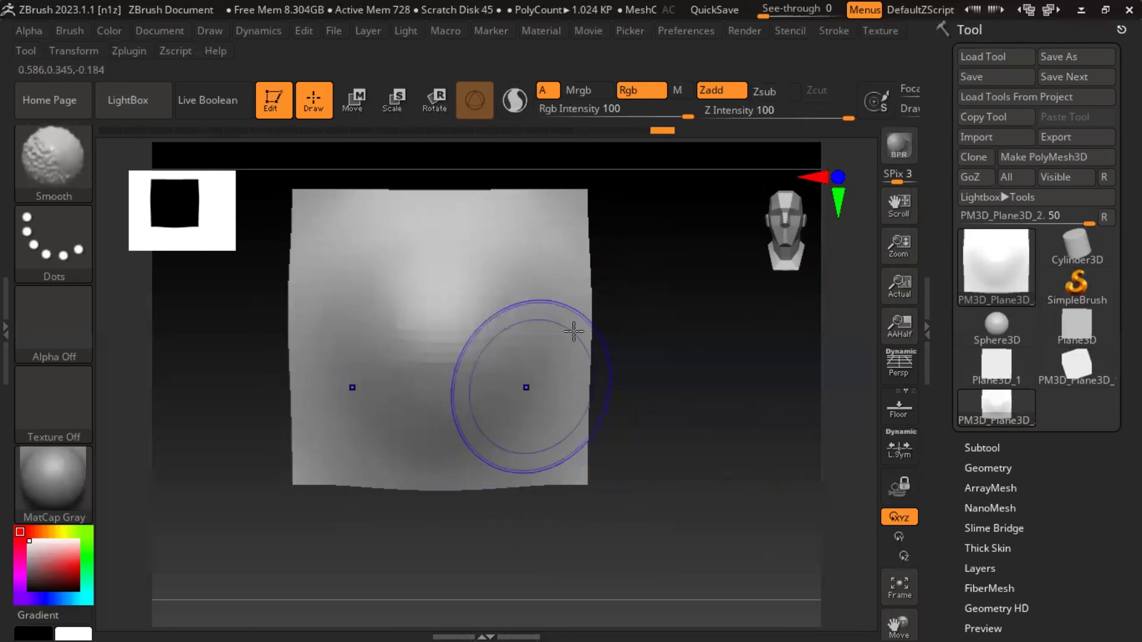
Step: Examine the bulged plane's shape from the side and front, including its polygon grid with PolyFrame
left_click_drag(666, 309, 783, 273)
left_click_drag(768, 374, 500, 348)
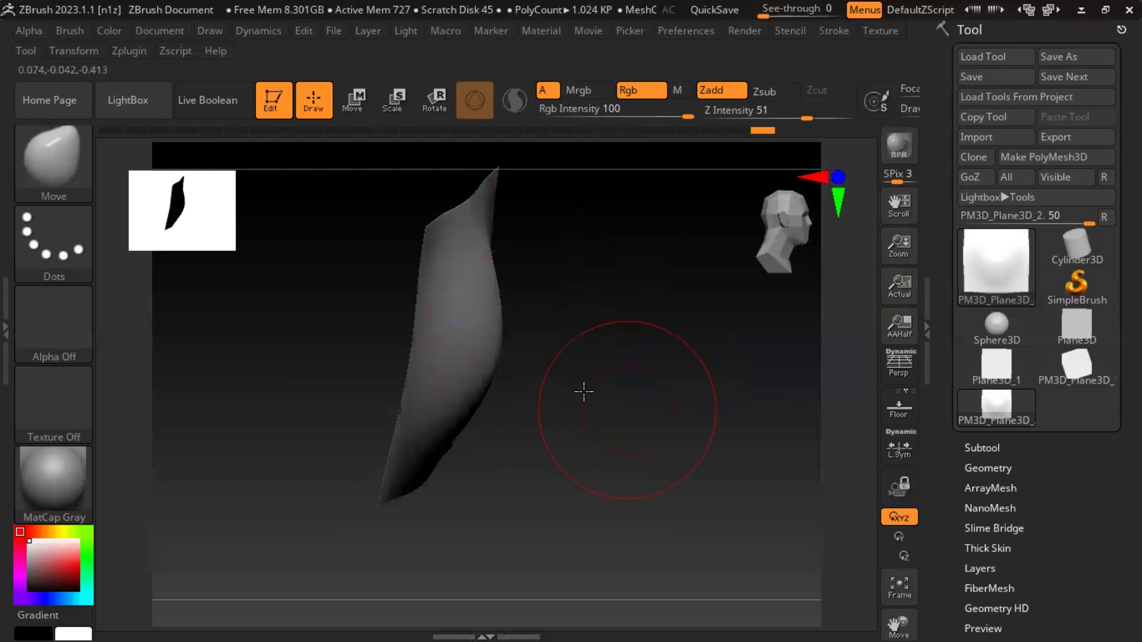
left_click_drag(628, 410, 590, 359)
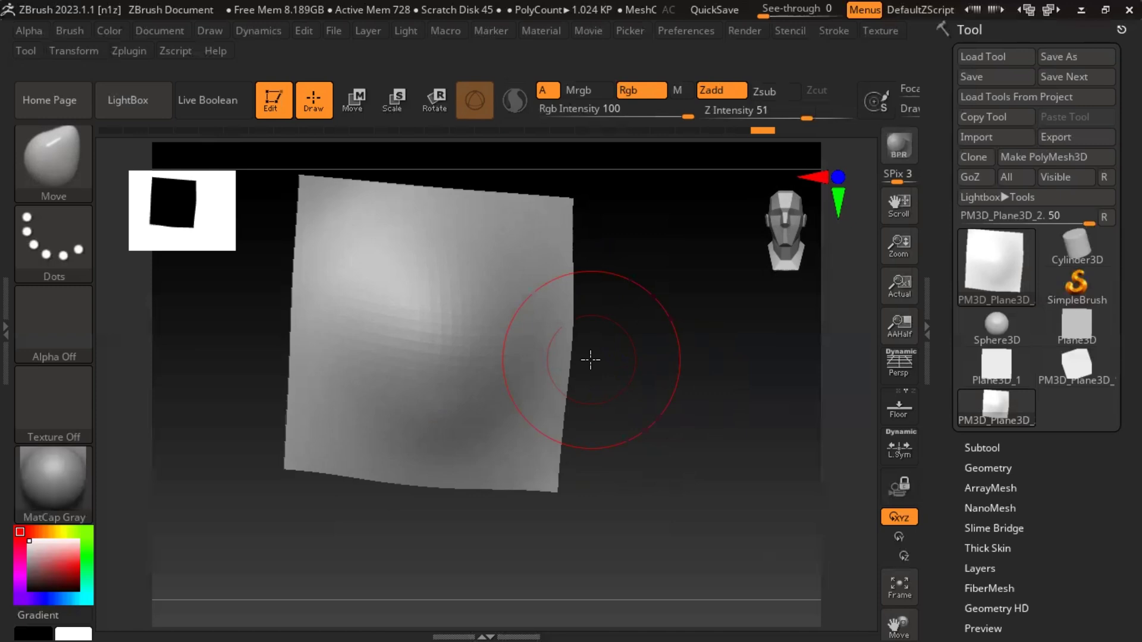
left_click(791, 253)
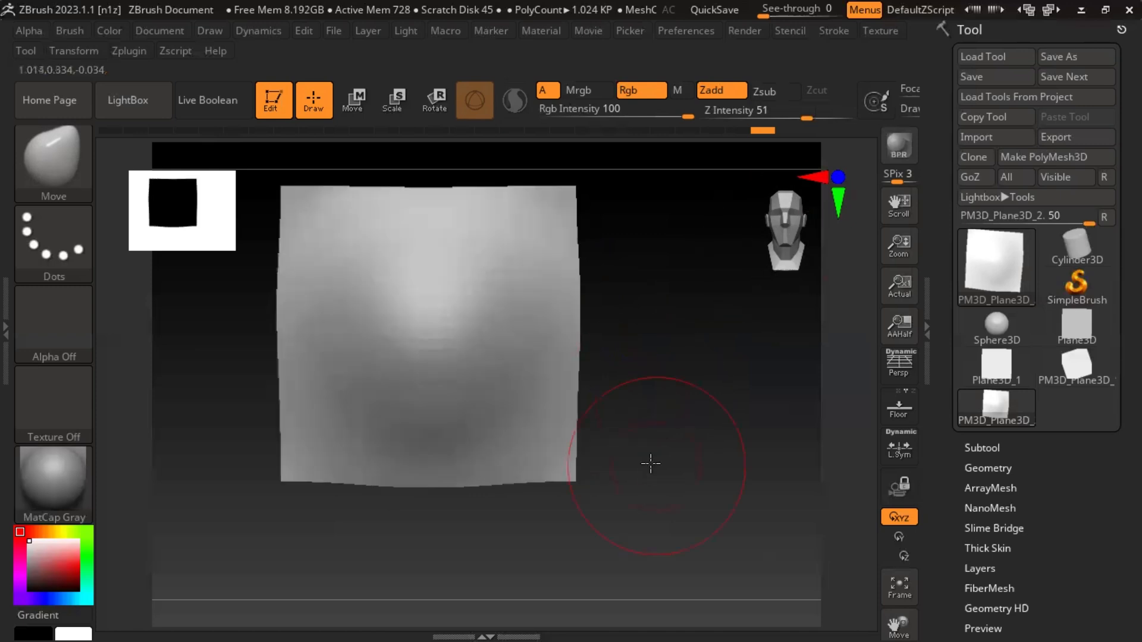
right_click_drag(646, 444, 665, 505, "ctrl")
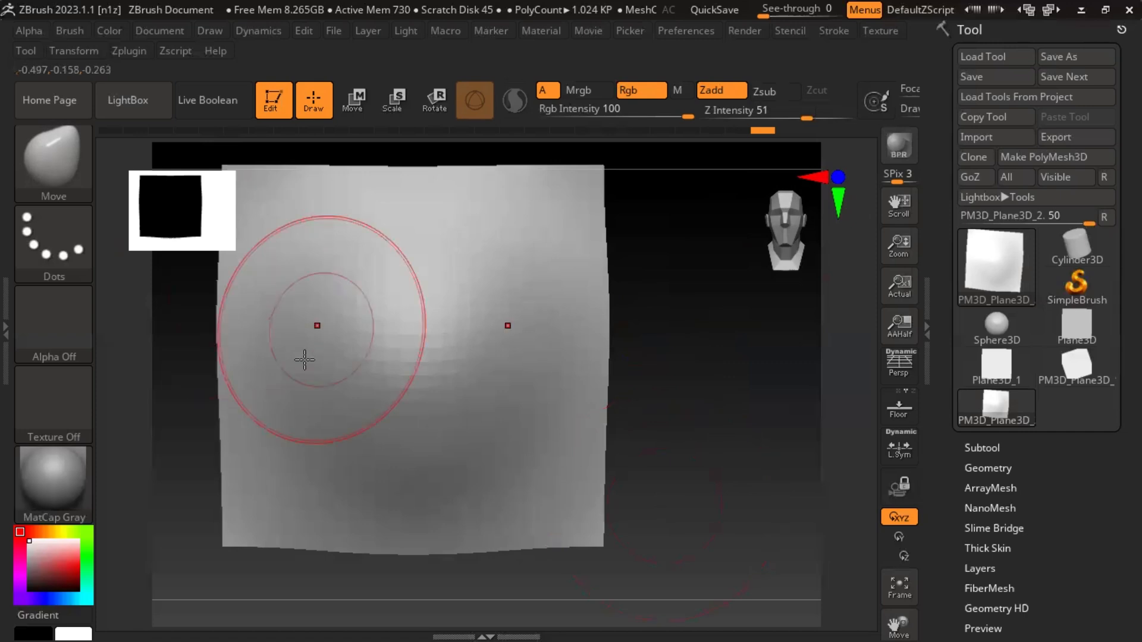
right_click_drag(734, 474, 727, 452, "ctrl")
right_click_drag(700, 397, 750, 488, "alt")
key("shift+f")
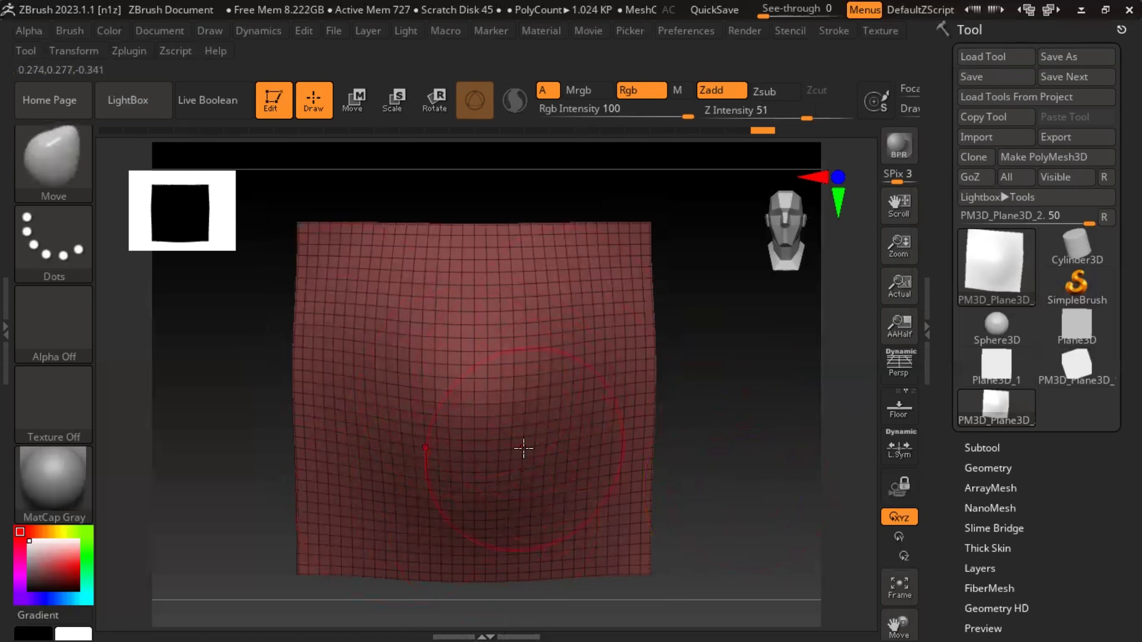
key("shift")
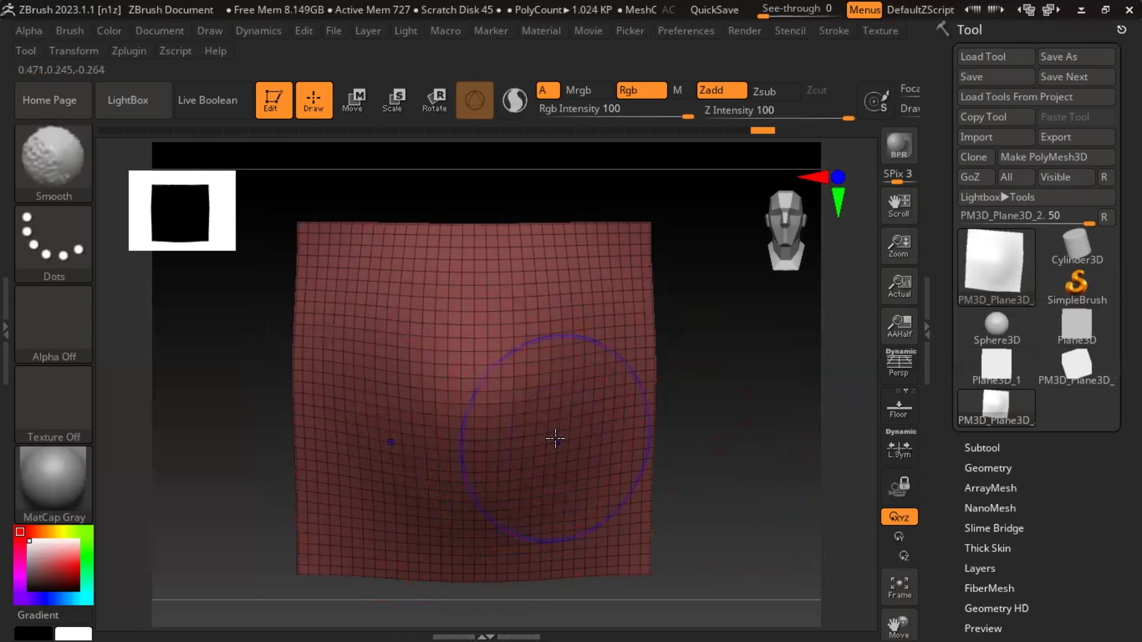
key("shift+f")
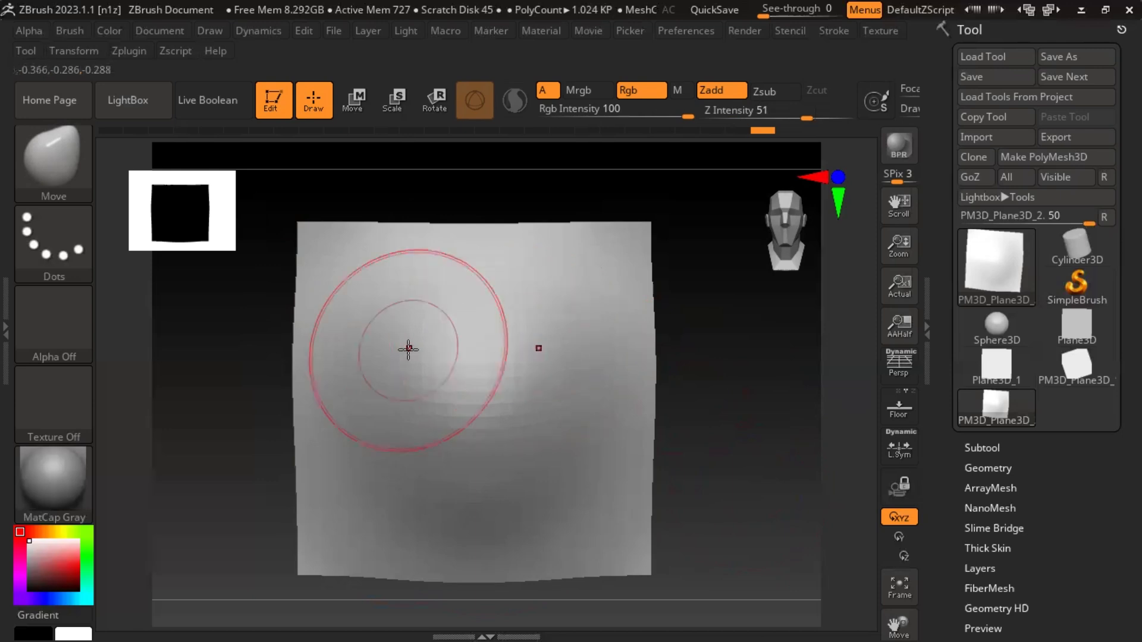
Step: Reduce the brush size and choose the ClayBuildup brush
key("bracketleft")
key("bracketleft")
key("bracketleft")
key("bracketleft")
key("bracketleft")
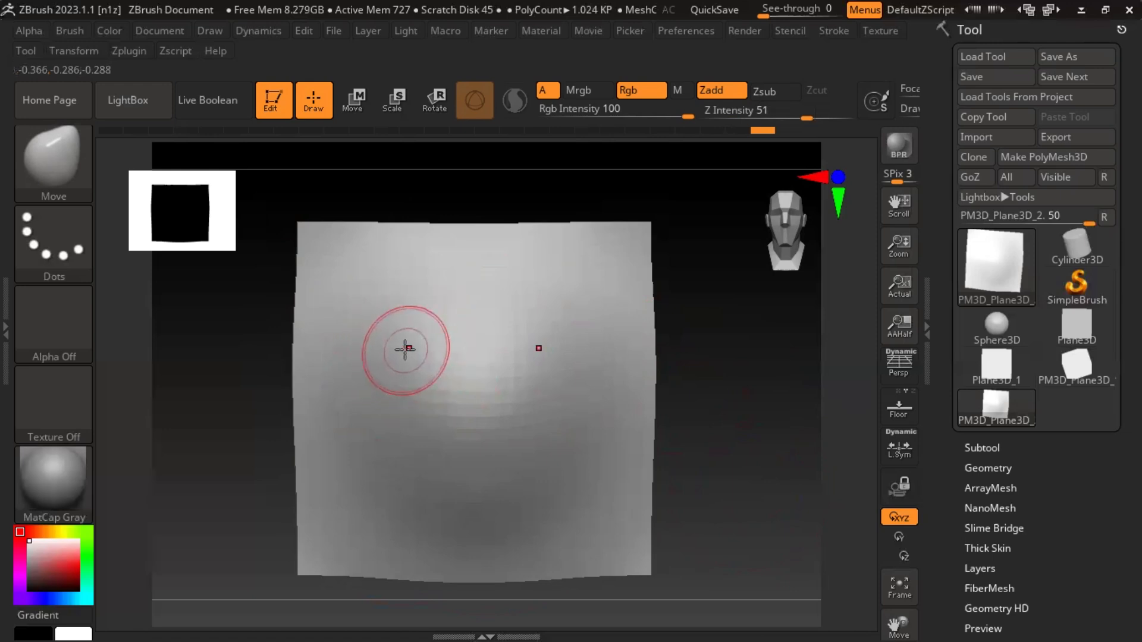
key("b")
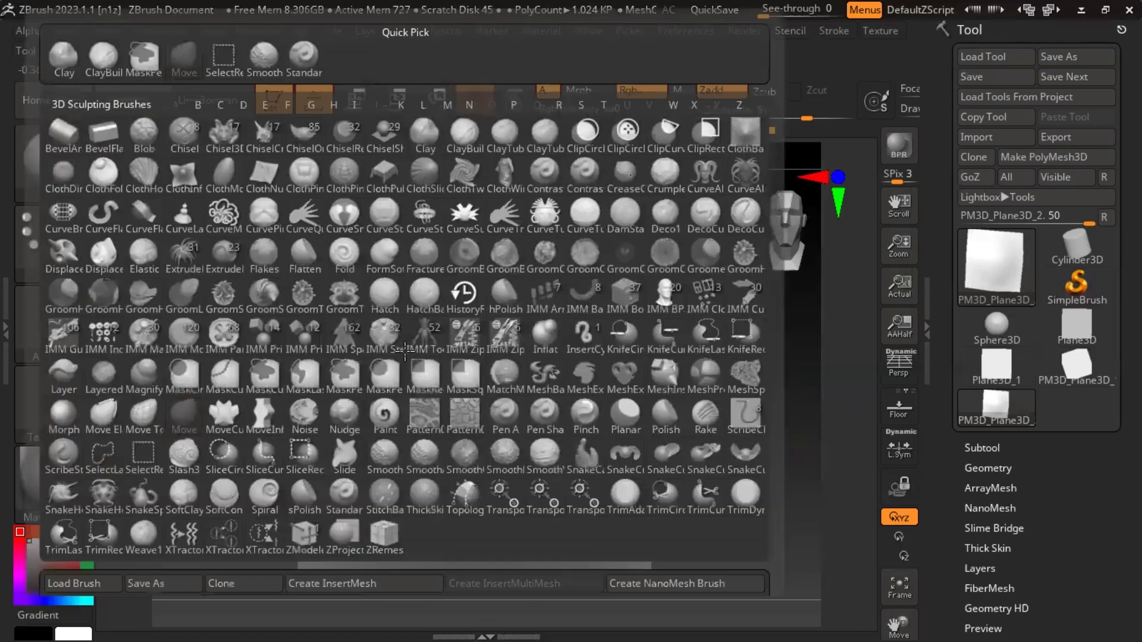
key("c")
key("b")
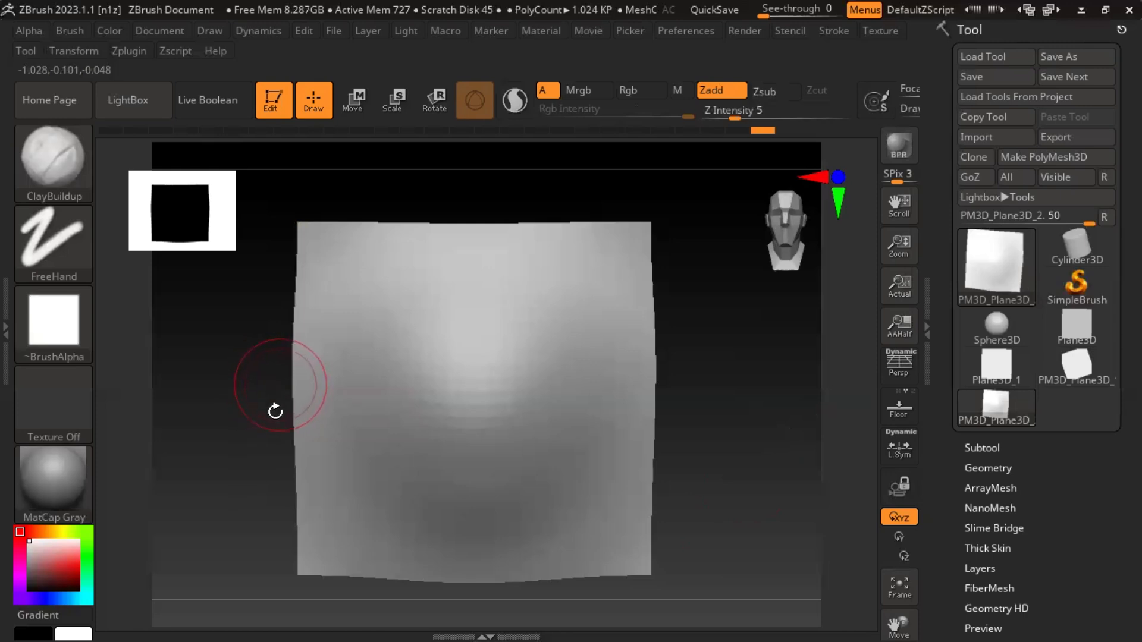
Step: Turn off symmetry and build up a vertical clay ridge along the left edge of the plane
left_click_drag(327, 447, 314, 441)
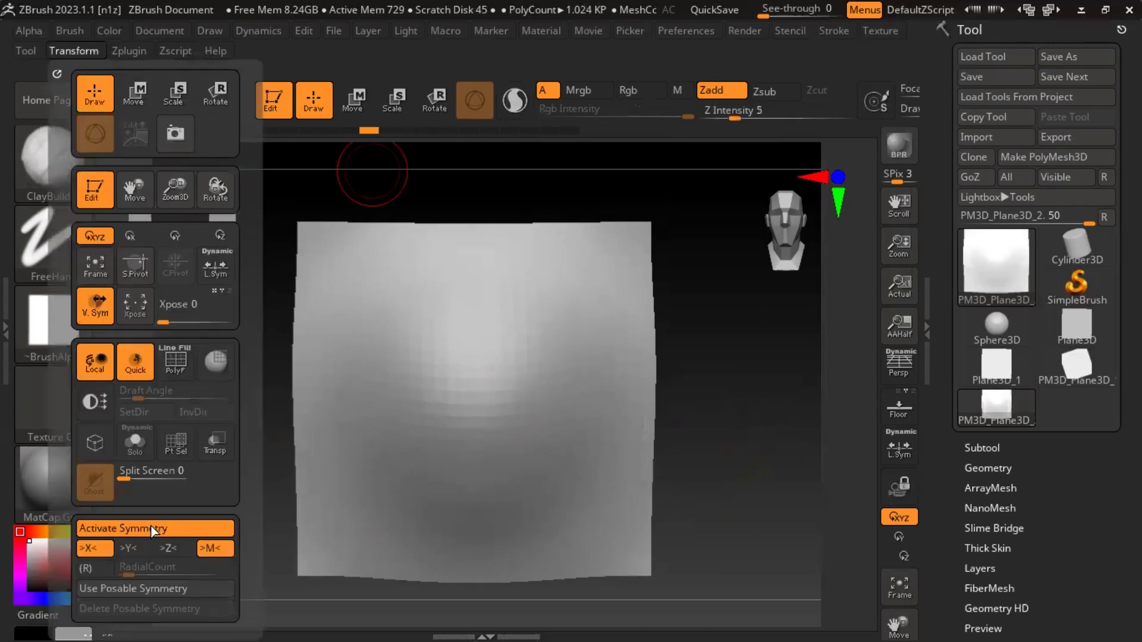
left_click(153, 529)
mouse_move(321, 374)
left_mouse_down()
mouse_move(326, 465)
mouse_move(311, 339)
mouse_move(318, 476)
left_mouse_up()
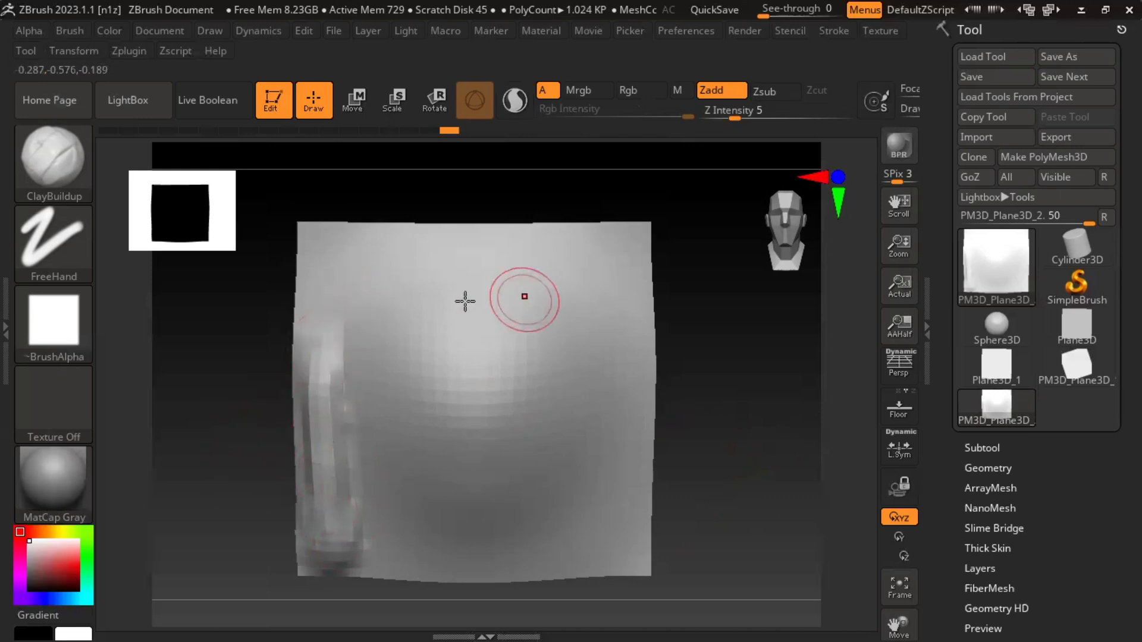
Step: Build up the lower part of the vertical ridge along the plane's left edge with ClayBuildup and smooth it
mouse_move(348, 374)
left_mouse_down()
mouse_move(346, 487)
mouse_move(315, 459)
mouse_move(331, 568)
left_mouse_up()
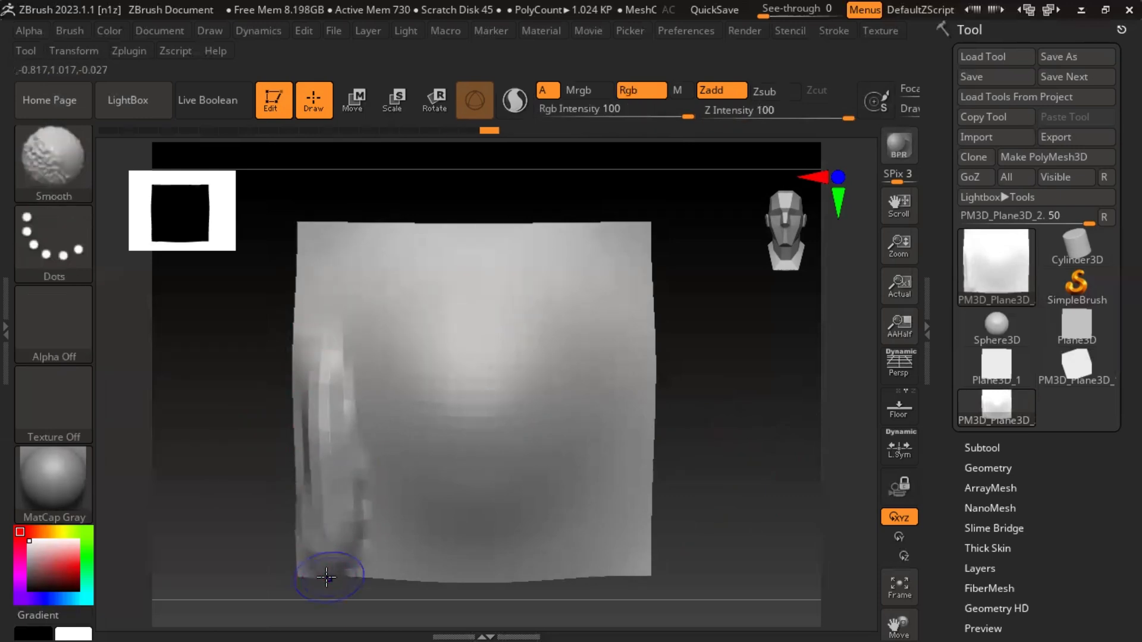
key("shift+f")
key("shift+f")
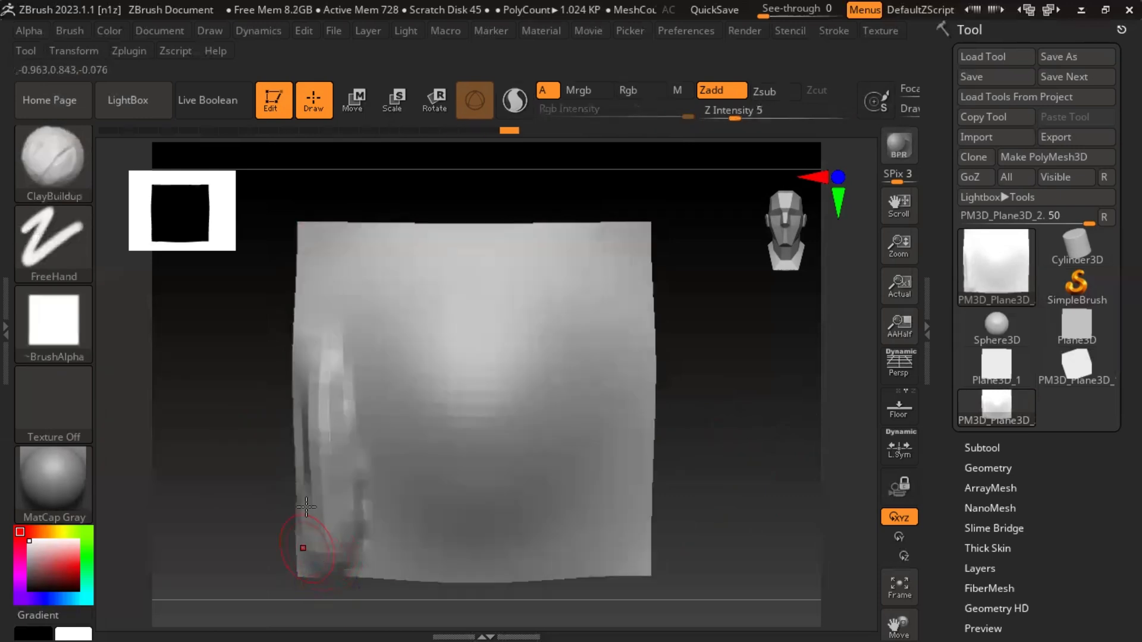
mouse_move(342, 548)
left_mouse_down()
mouse_move(326, 556)
mouse_move(348, 559)
left_mouse_up()
left_click_drag(343, 503, 330, 446, "shift")
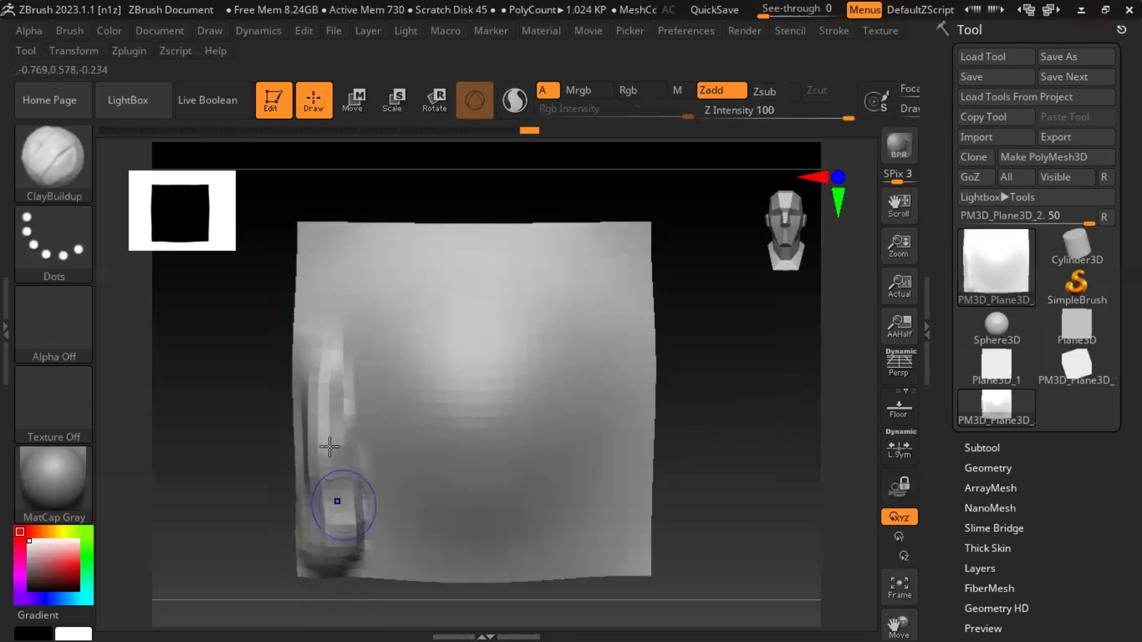
left_click_drag(337, 546, 328, 534, "shift")
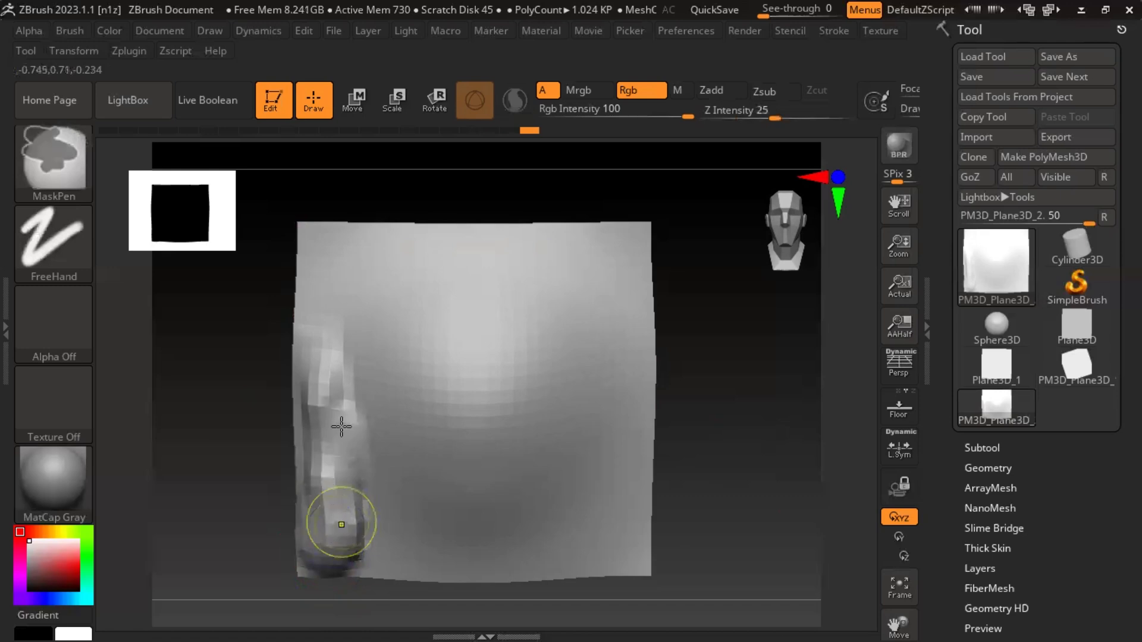
left_click_drag(341, 426, 333, 457, "shift")
key("ctrl+z")
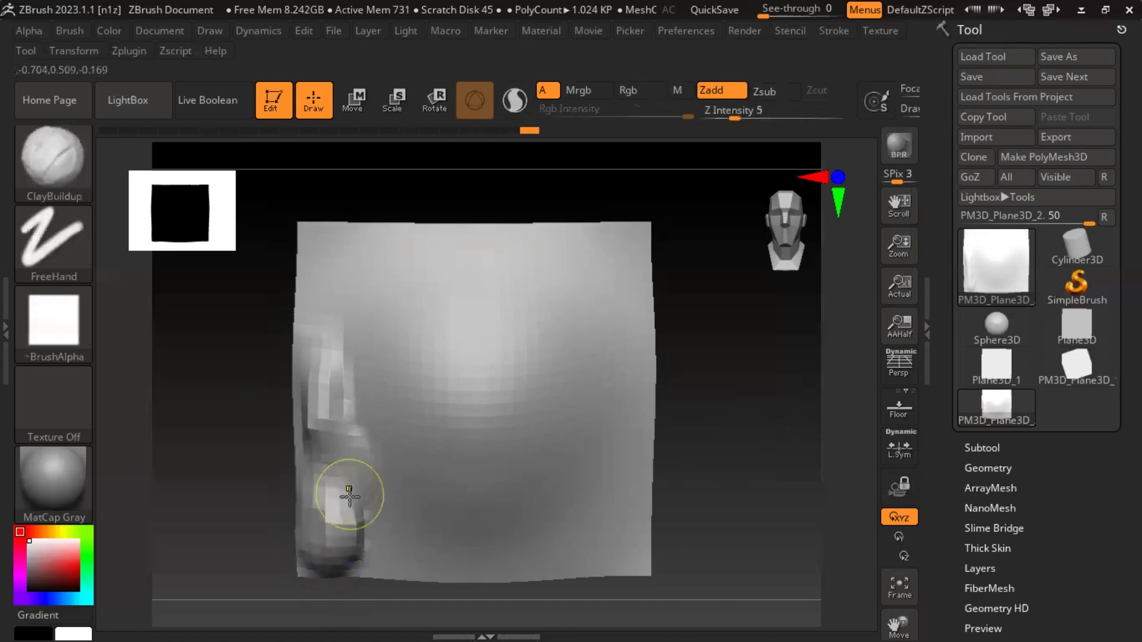
left_click_drag(349, 496, 357, 510, "shift")
key("shift")
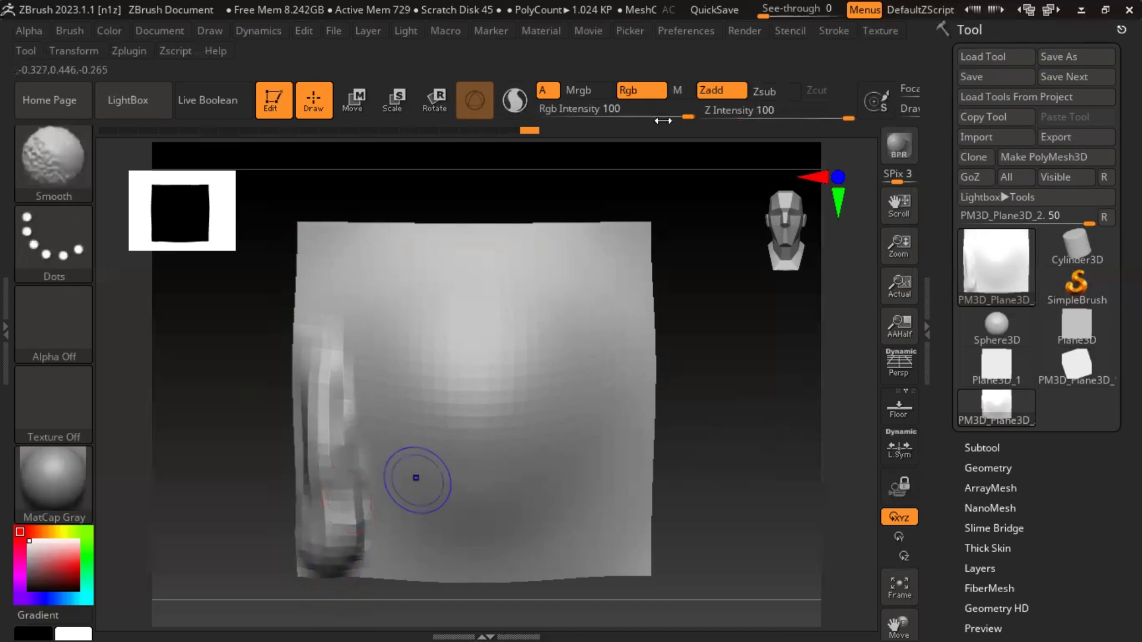
Step: Weaken the Smooth brush to Rgb Intensity 41 and Z Intensity 58, and soften the ridge along the left edge
left_click_drag(670, 117, 654, 117, "shift")
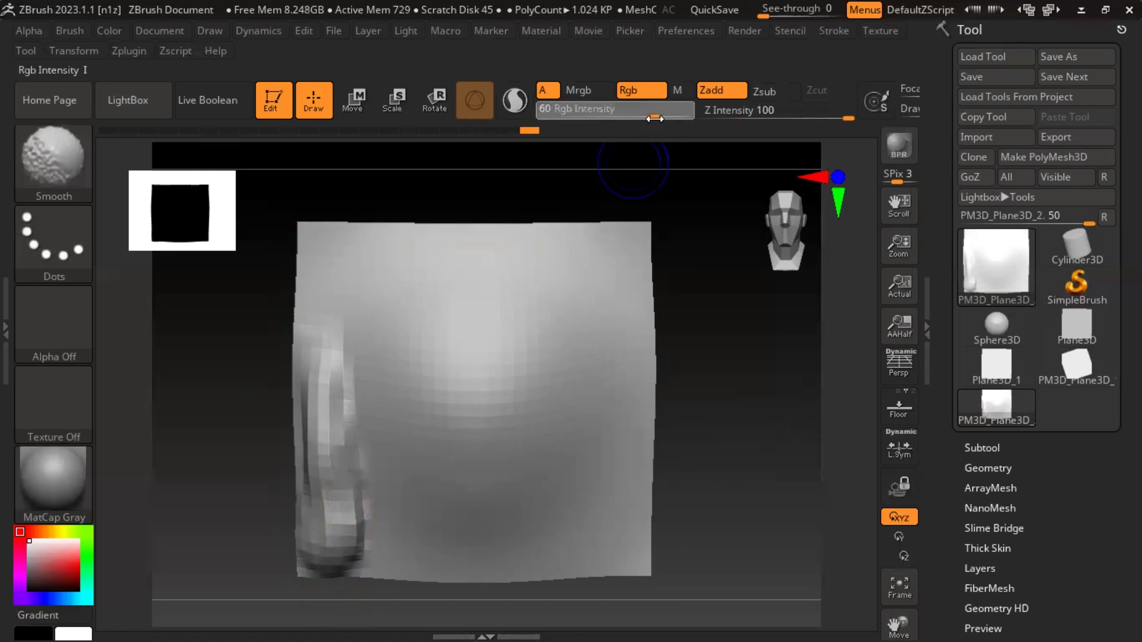
mouse_move(348, 410)
left_mouse_down("shift")
mouse_move(368, 498)
mouse_move(351, 535)
left_mouse_up("shift")
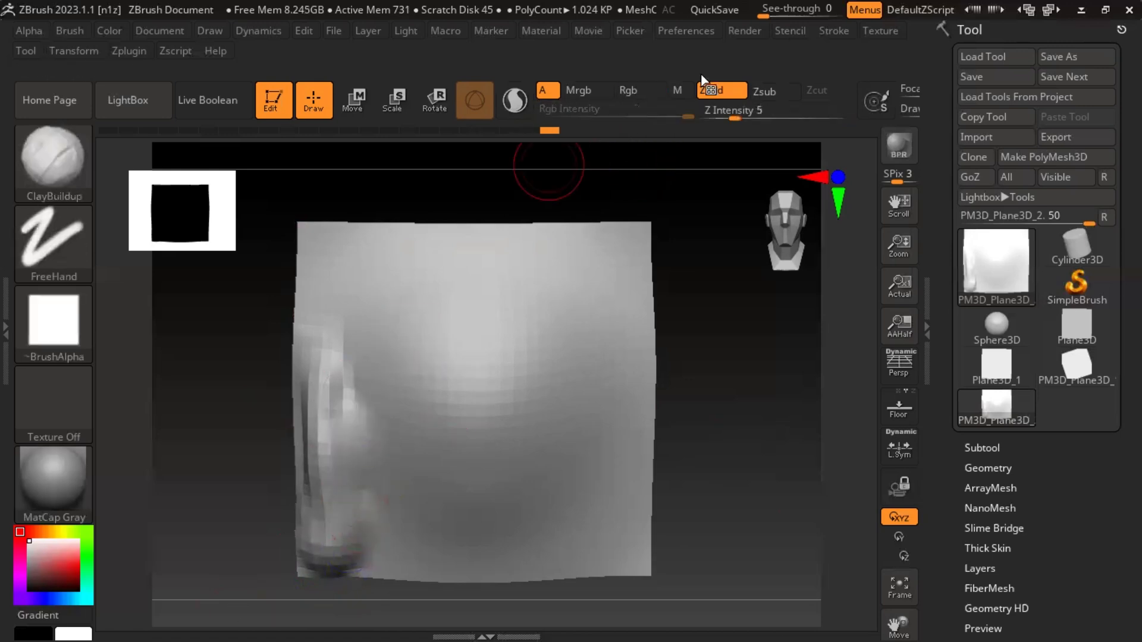
left_click_drag(654, 116, 635, 116, "shift")
left_click_drag(844, 117, 813, 117, "shift")
left_click_drag(351, 361, 369, 538, "shift")
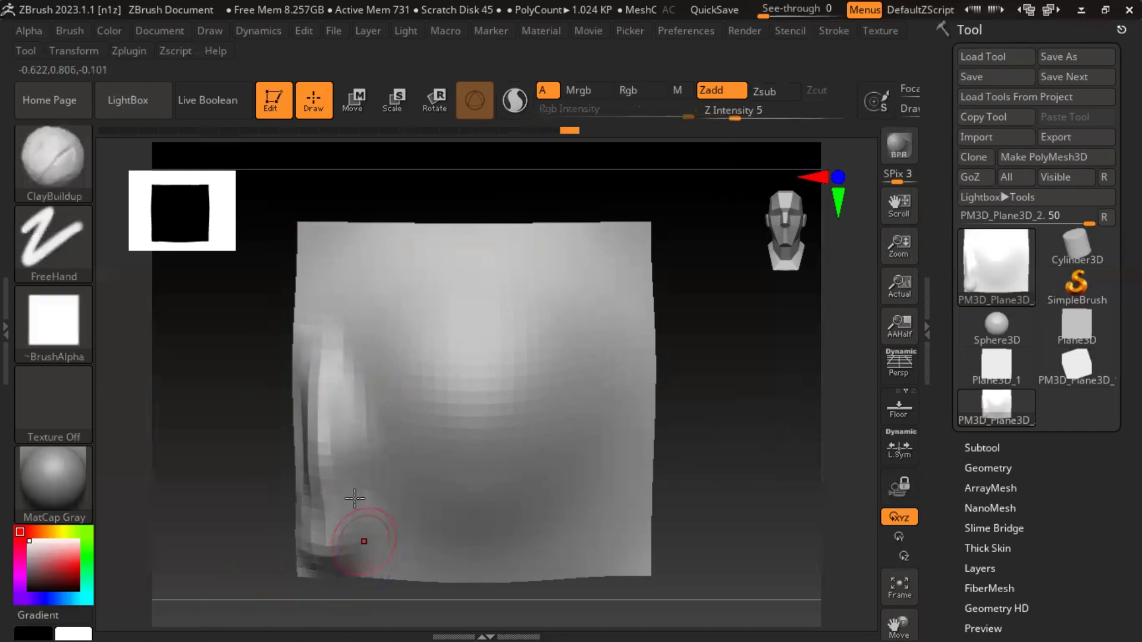
Step: Add more clay along the left ridge, switch back to ZBrush from the CorelDRAW reference, and smooth the ridge lightly
left_click_drag(337, 411, 330, 568)
left_click_drag(321, 369, 306, 605)
left_click_drag(324, 512, 351, 303)
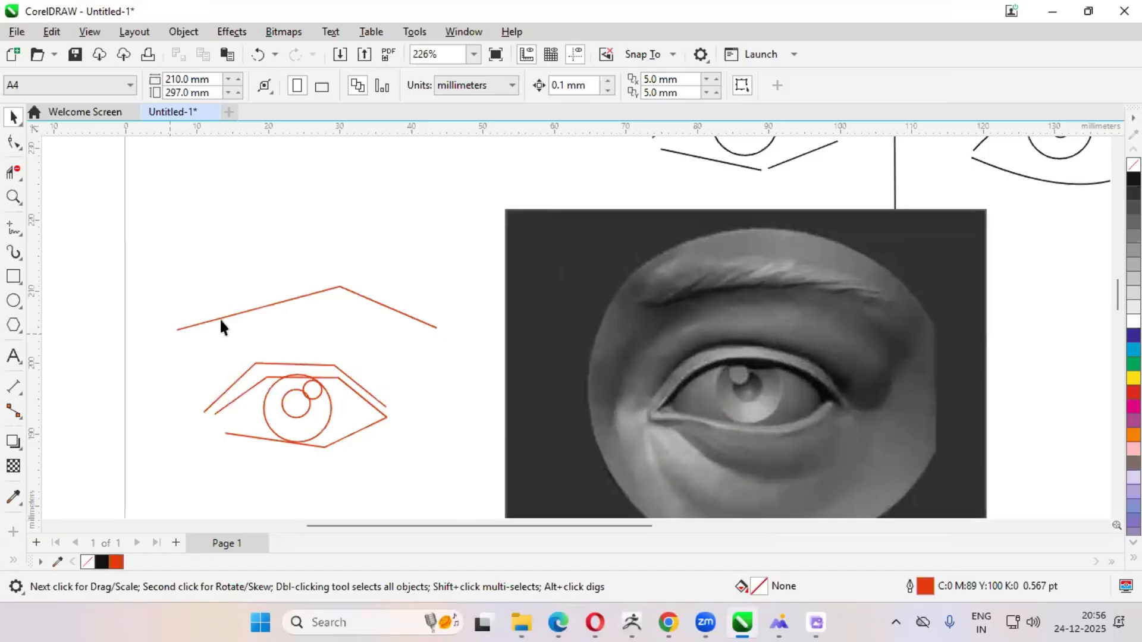
key("alt+Tab")
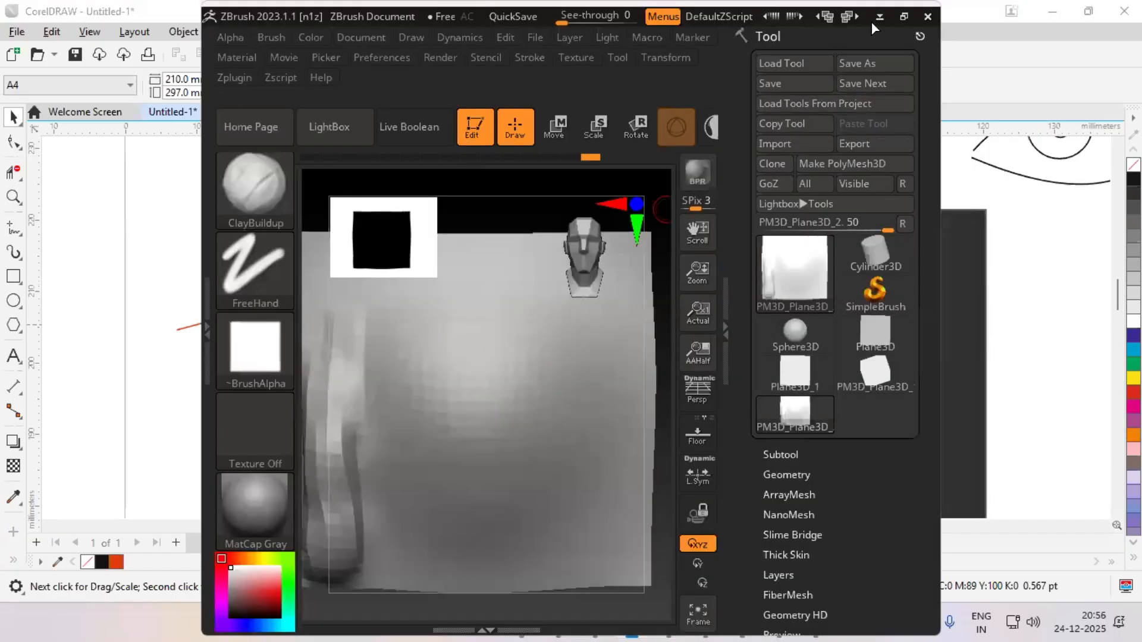
key("shift")
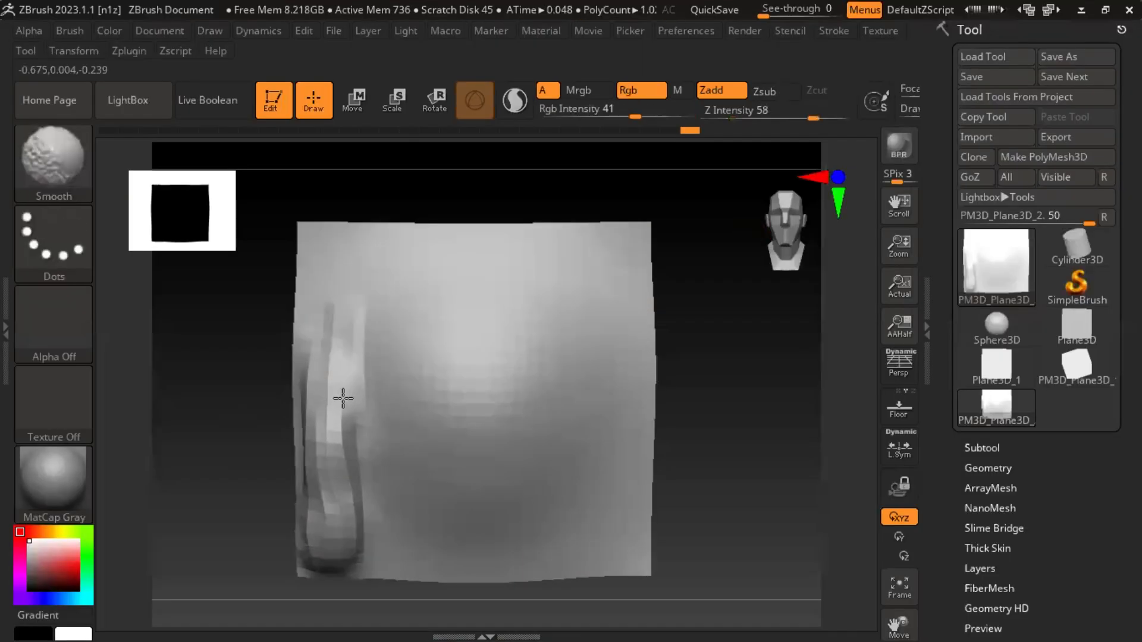
left_click_drag(353, 459, 333, 556, "shift")
mouse_move(321, 314)
left_mouse_down("shift")
mouse_move(308, 525)
mouse_move(335, 492)
left_mouse_up("shift")
Step: Build up an arched ridge above the eye bulge and a horizontal brow band along the plane's upper edge
mouse_move(366, 306)
left_mouse_down()
mouse_move(553, 275)
mouse_move(392, 306)
mouse_move(525, 278)
mouse_move(588, 309)
mouse_move(512, 276)
mouse_move(428, 297)
left_mouse_up()
mouse_move(517, 304)
left_mouse_down()
mouse_move(523, 270)
mouse_move(504, 269)
mouse_move(593, 323)
left_mouse_up()
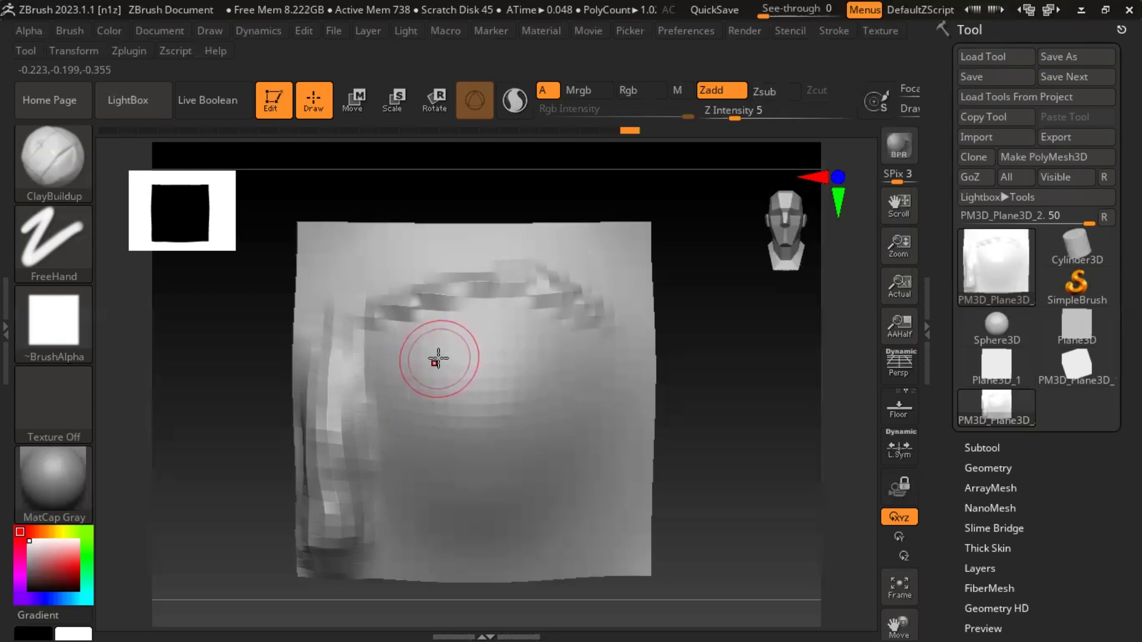
mouse_move(369, 232)
left_mouse_down()
mouse_move(372, 247)
mouse_move(588, 237)
mouse_move(327, 242)
mouse_move(327, 299)
mouse_move(469, 298)
mouse_move(420, 352)
left_mouse_up()
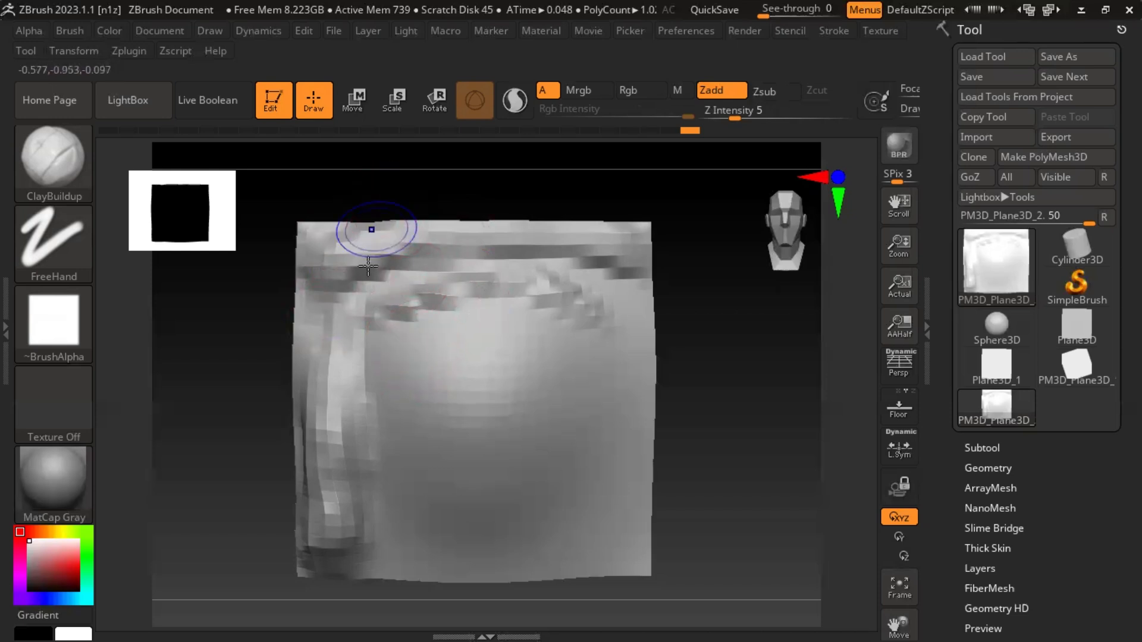
mouse_move(374, 232)
left_mouse_down()
mouse_move(425, 259)
mouse_move(584, 270)
mouse_move(349, 277)
left_mouse_up()
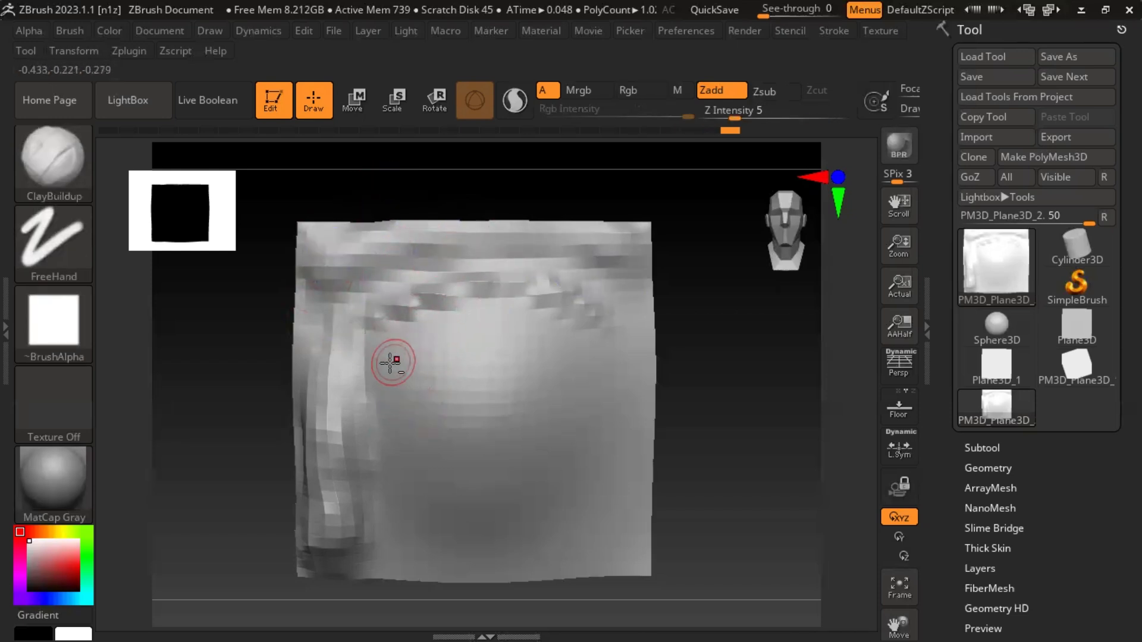
Step: Raise the ClayBuildup Z Intensity to 8 and build up the eyeball form below the arched ridge
mouse_move(394, 378)
left_mouse_down()
mouse_move(408, 399)
mouse_move(424, 342)
mouse_move(383, 382)
mouse_move(458, 352)
mouse_move(477, 390)
left_mouse_up()
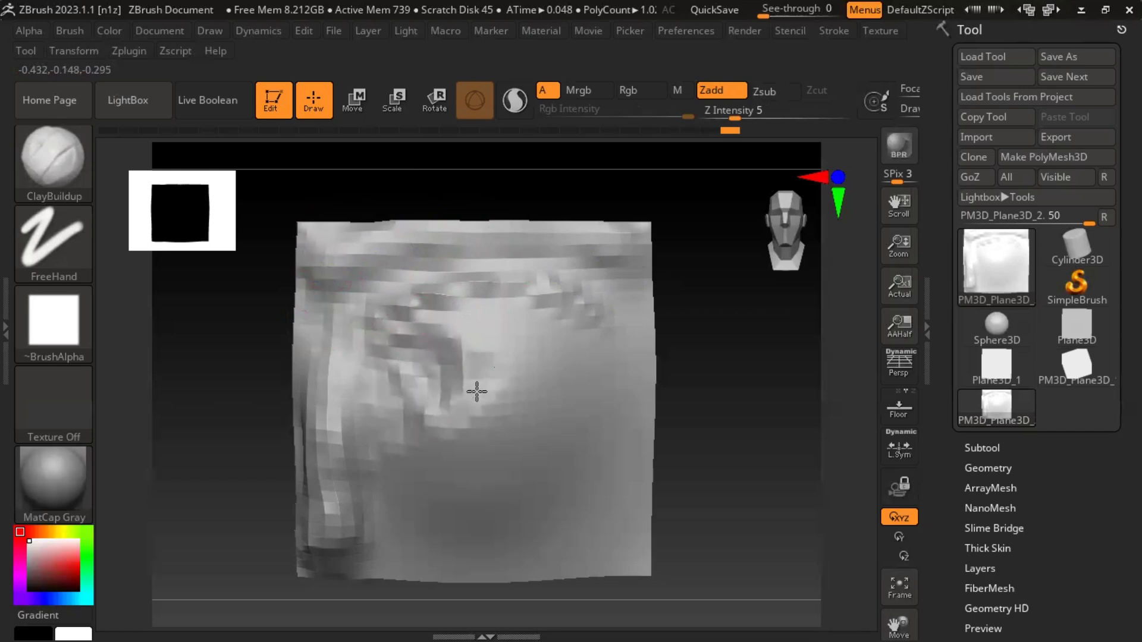
left_click(743, 114)
mouse_move(516, 348)
left_mouse_down()
mouse_move(469, 388)
mouse_move(485, 390)
left_mouse_up()
mouse_move(476, 394)
left_mouse_down()
mouse_move(422, 391)
mouse_move(515, 358)
mouse_move(419, 374)
mouse_move(561, 390)
mouse_move(433, 381)
mouse_move(518, 459)
mouse_move(410, 386)
mouse_move(484, 403)
mouse_move(441, 349)
mouse_move(512, 319)
mouse_move(600, 363)
mouse_move(524, 440)
mouse_move(535, 386)
mouse_move(479, 461)
mouse_move(585, 434)
mouse_move(619, 408)
mouse_move(535, 422)
mouse_move(448, 413)
mouse_move(593, 387)
mouse_move(523, 387)
left_mouse_up()
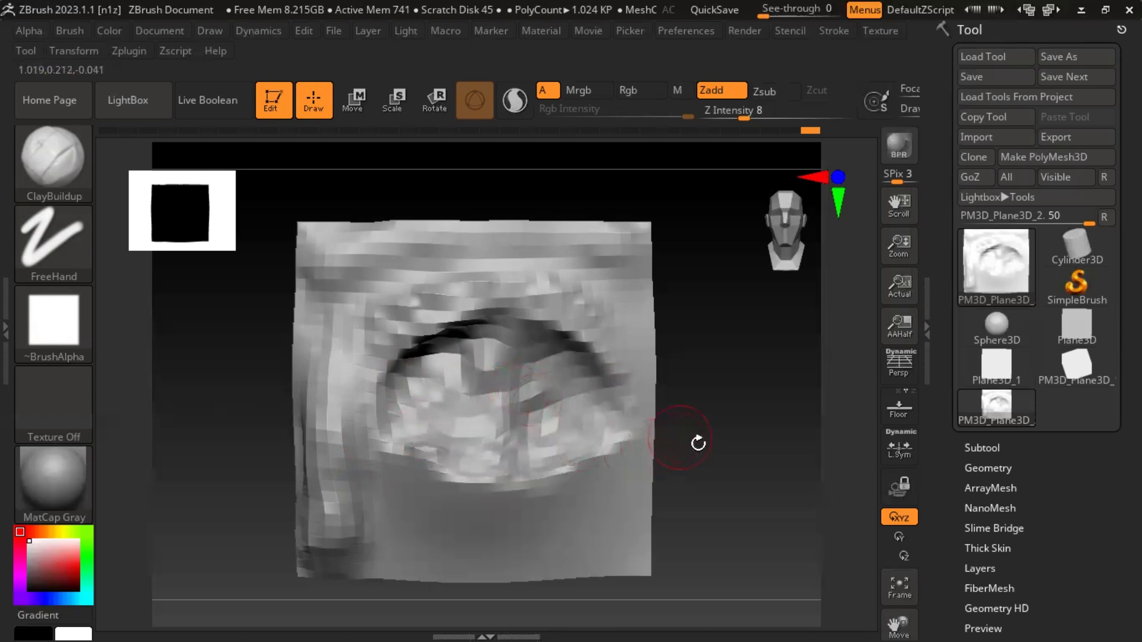
Step: Smooth the eyeball surface and add clay to the lower end of the left ridge
mouse_move(696, 444)
left_mouse_down()
mouse_move(692, 522)
mouse_move(583, 520)
mouse_move(632, 488)
mouse_move(577, 497)
mouse_move(701, 458)
mouse_move(655, 505)
mouse_move(616, 497)
mouse_move(645, 485)
mouse_move(632, 507)
mouse_move(589, 484)
mouse_move(747, 426)
mouse_move(780, 278)
left_mouse_up()
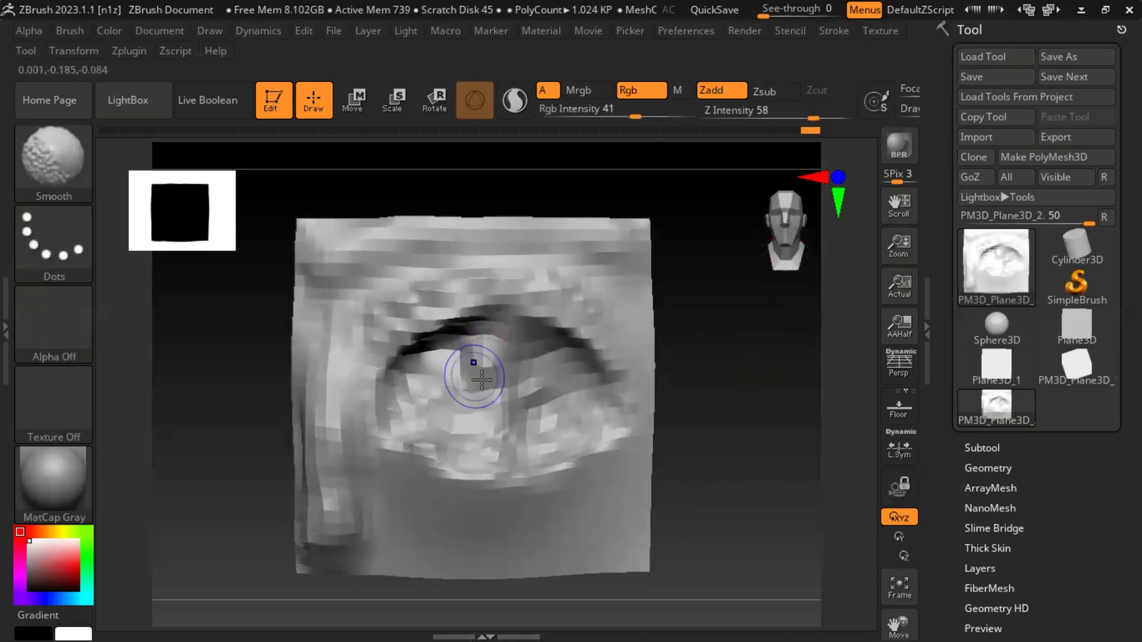
mouse_move(472, 359)
left_mouse_down("shift")
mouse_move(453, 408)
mouse_move(568, 410)
mouse_move(517, 433)
mouse_move(407, 383)
mouse_move(326, 390)
mouse_move(334, 552)
mouse_move(313, 538)
mouse_move(321, 554)
mouse_move(349, 356)
mouse_move(342, 470)
mouse_move(370, 563)
left_mouse_up("shift")
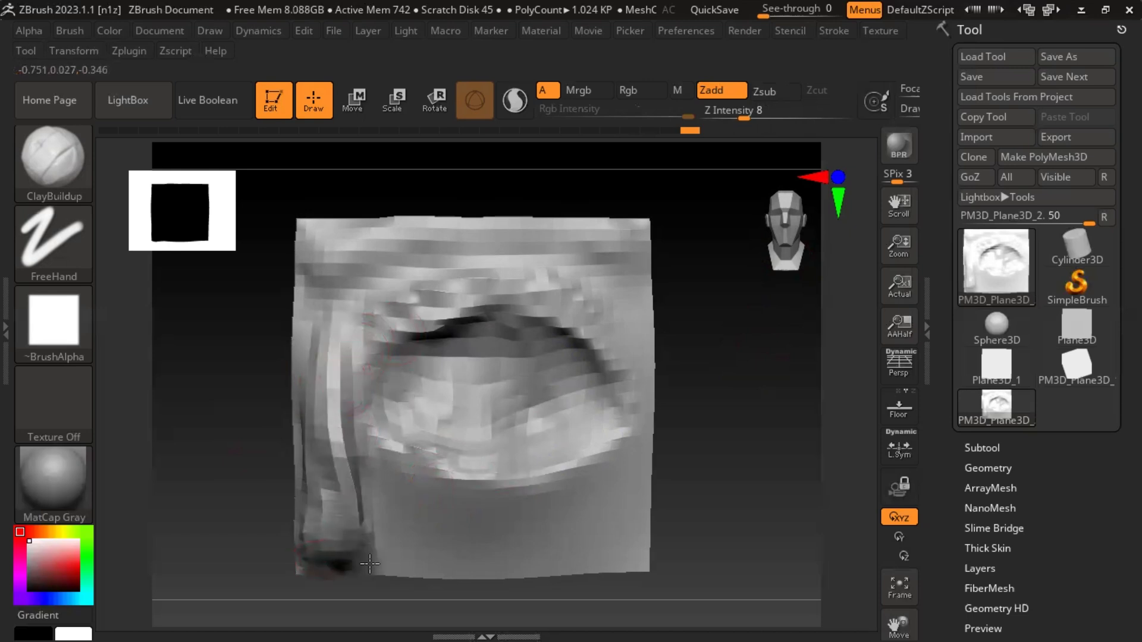
left_click_drag(368, 492, 369, 445)
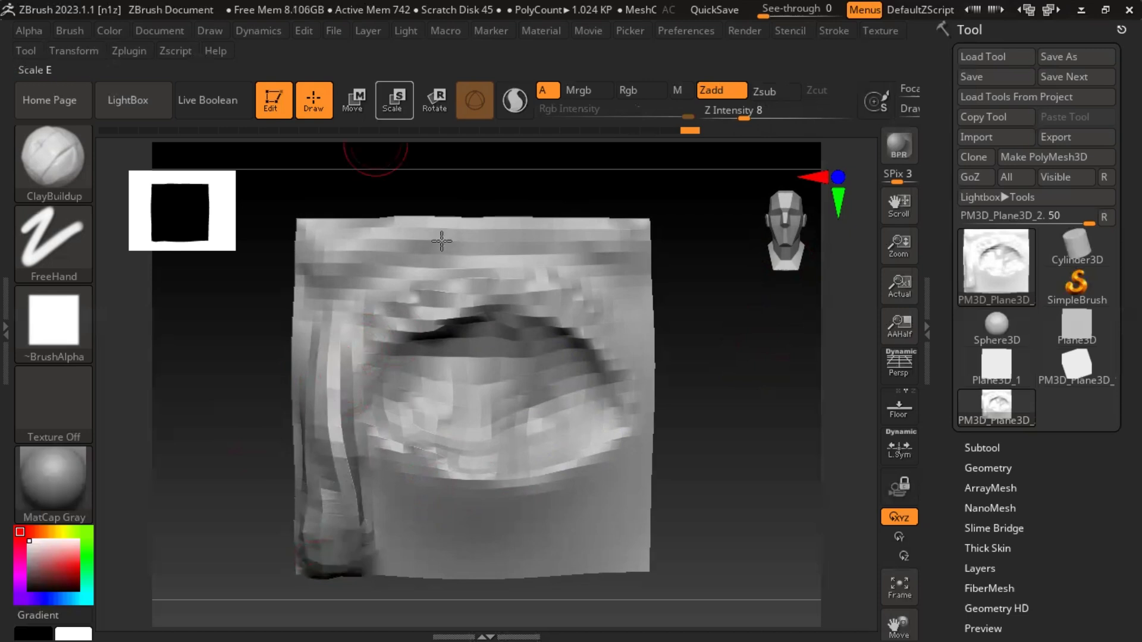
Step: Thicken the brow band along the upper edge and build up the eyelids around the eyeball, undoing the last stroke
left_click_drag(376, 238, 478, 220)
left_click_drag(558, 239, 621, 247)
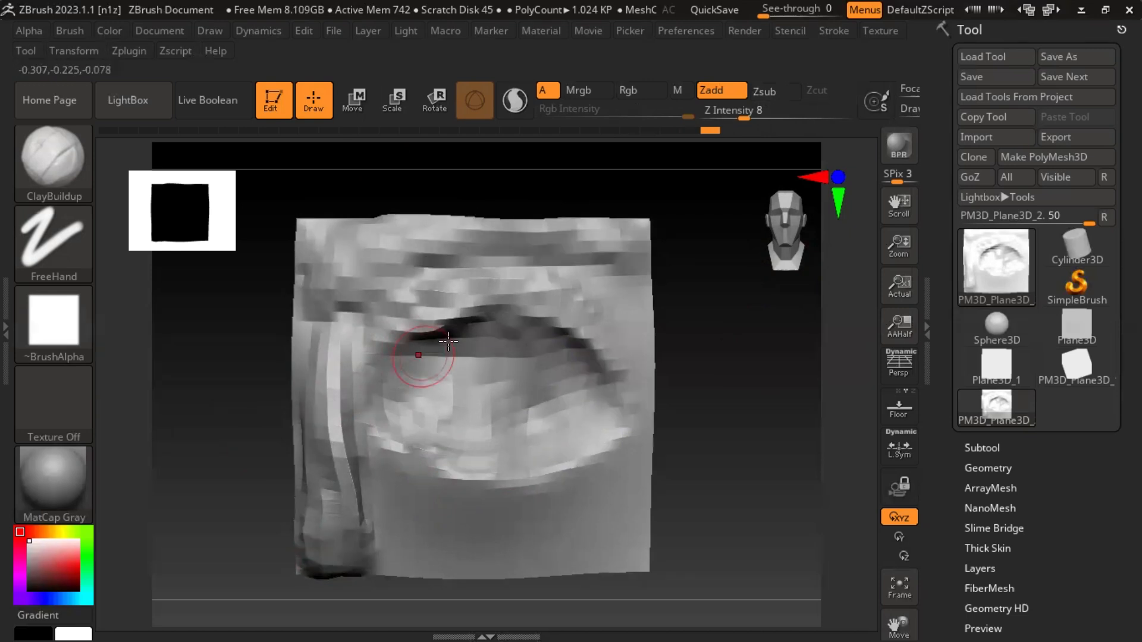
mouse_move(428, 364)
left_mouse_down()
mouse_move(420, 459)
mouse_move(404, 440)
mouse_move(527, 468)
left_mouse_up()
key("ctrl+z")
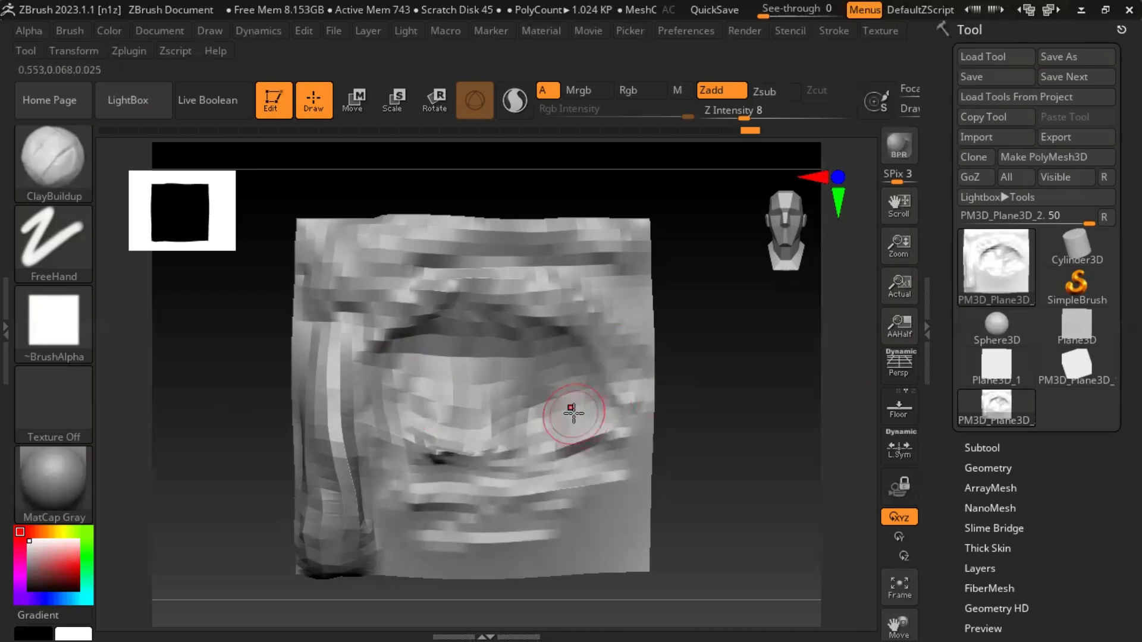
Step: Check the polygon grid with PolyFrame and try remeshing the plane with DynaMesh at resolution 128
key("shift")
key("shift+f")
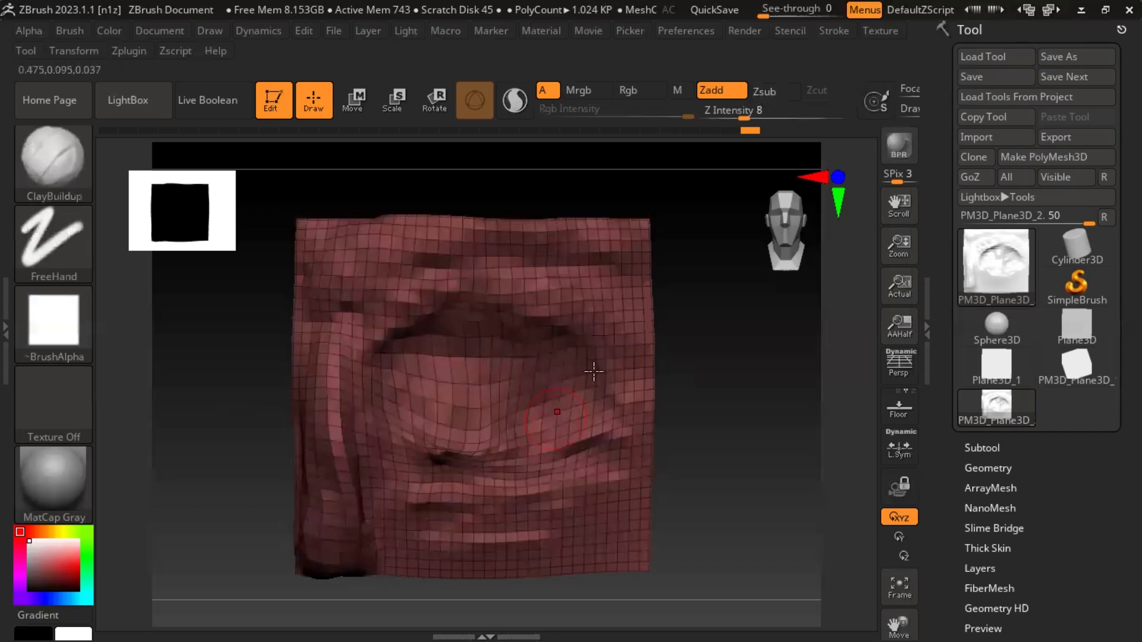
key("shift+f")
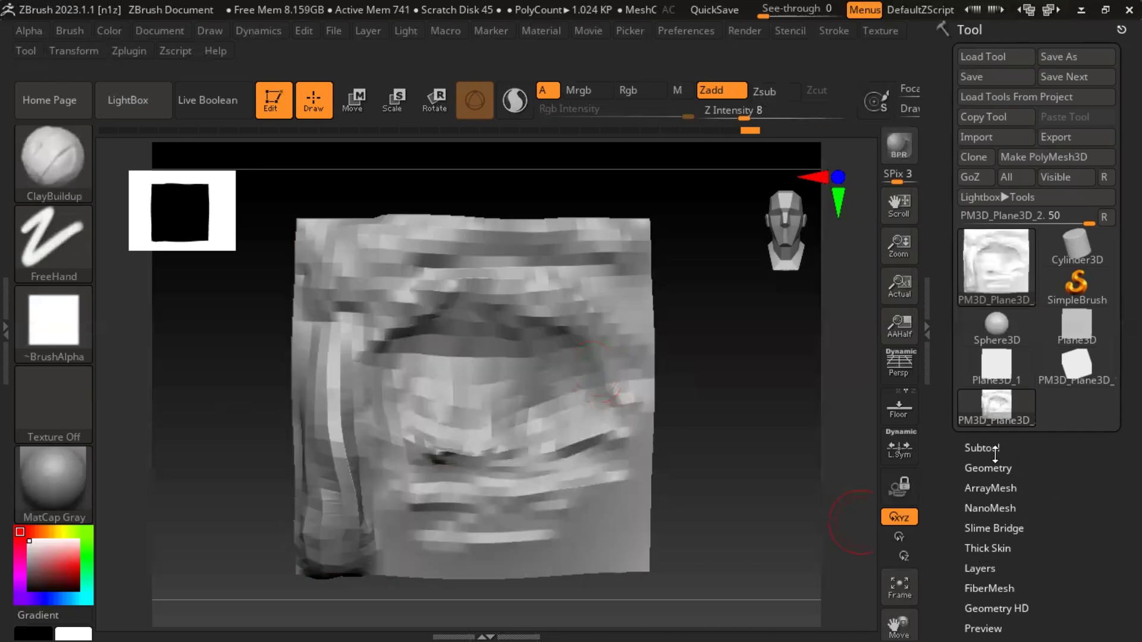
left_click(989, 468)
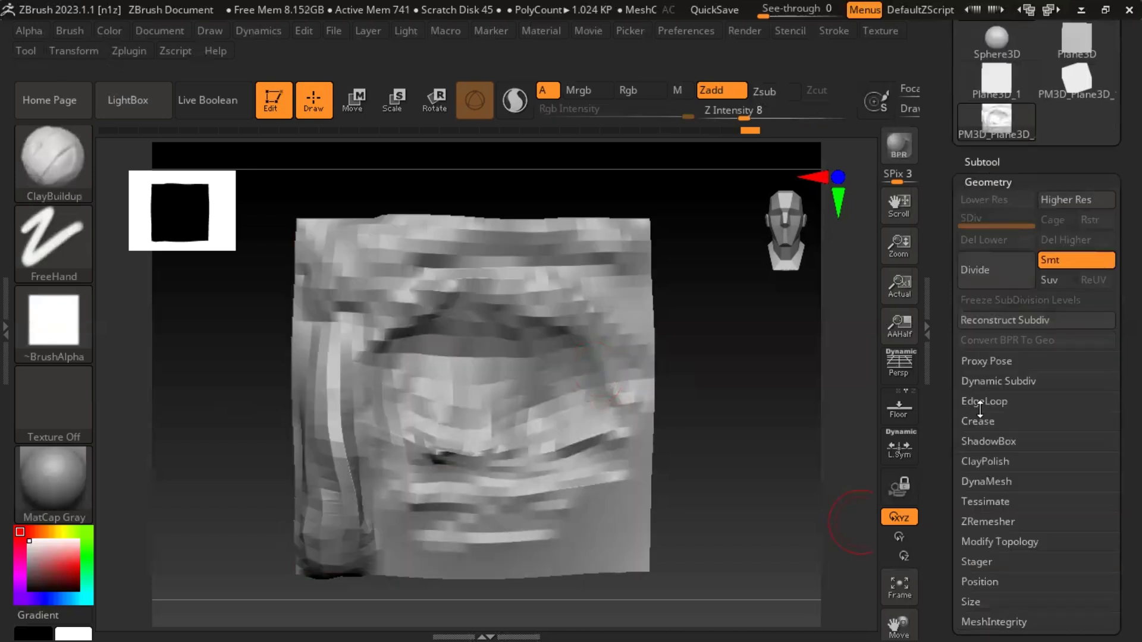
scroll(1040, 464, "down", 3)
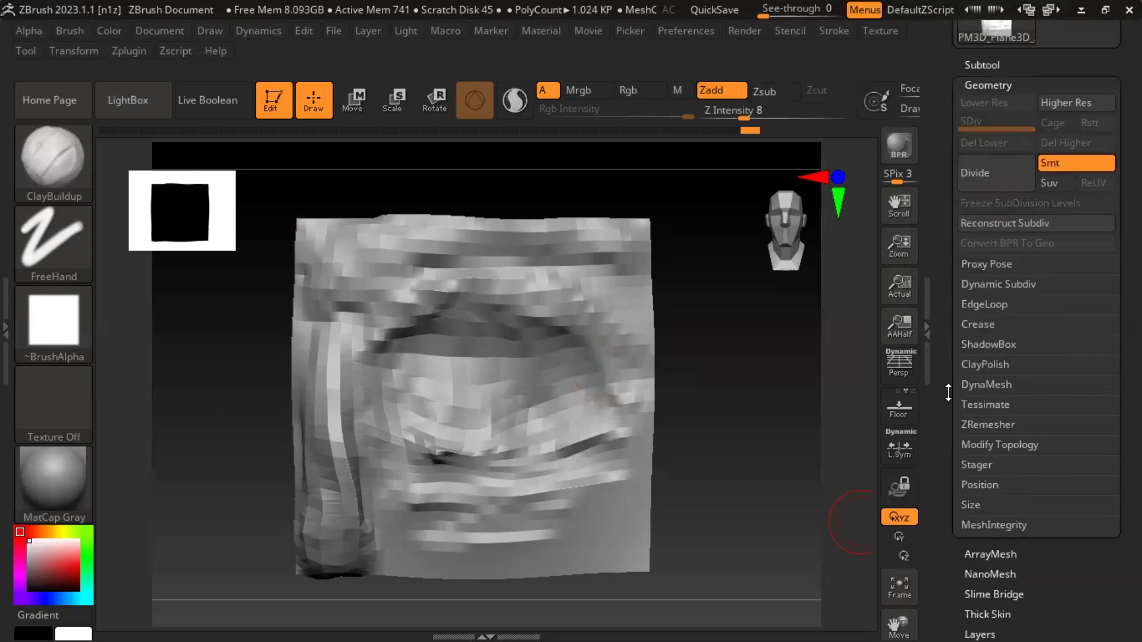
left_click(1002, 384)
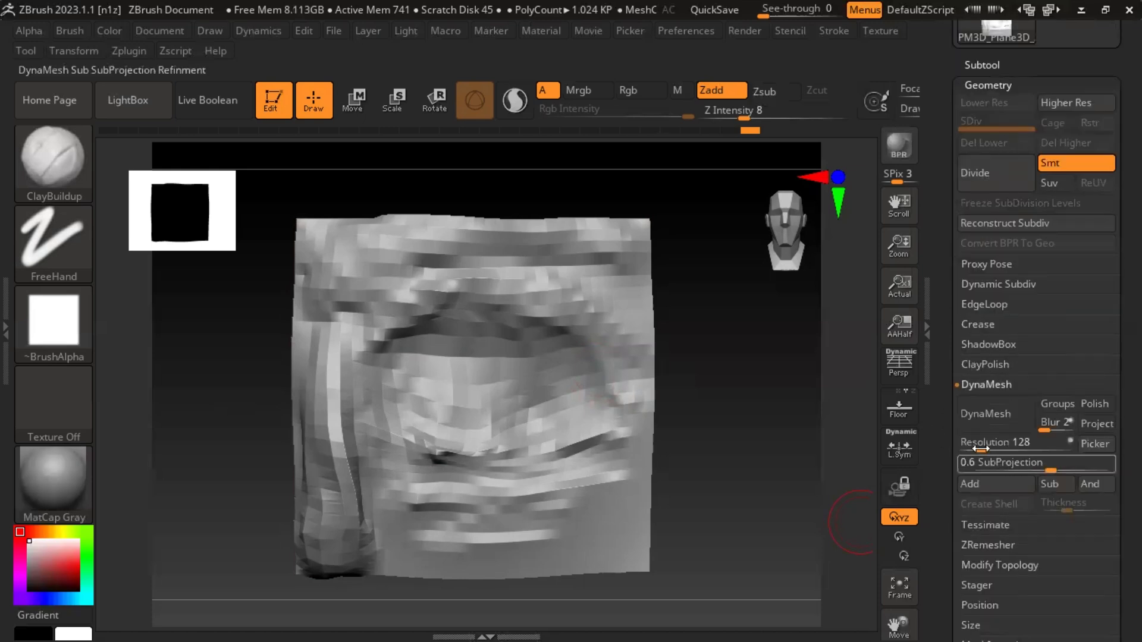
left_click(1009, 412)
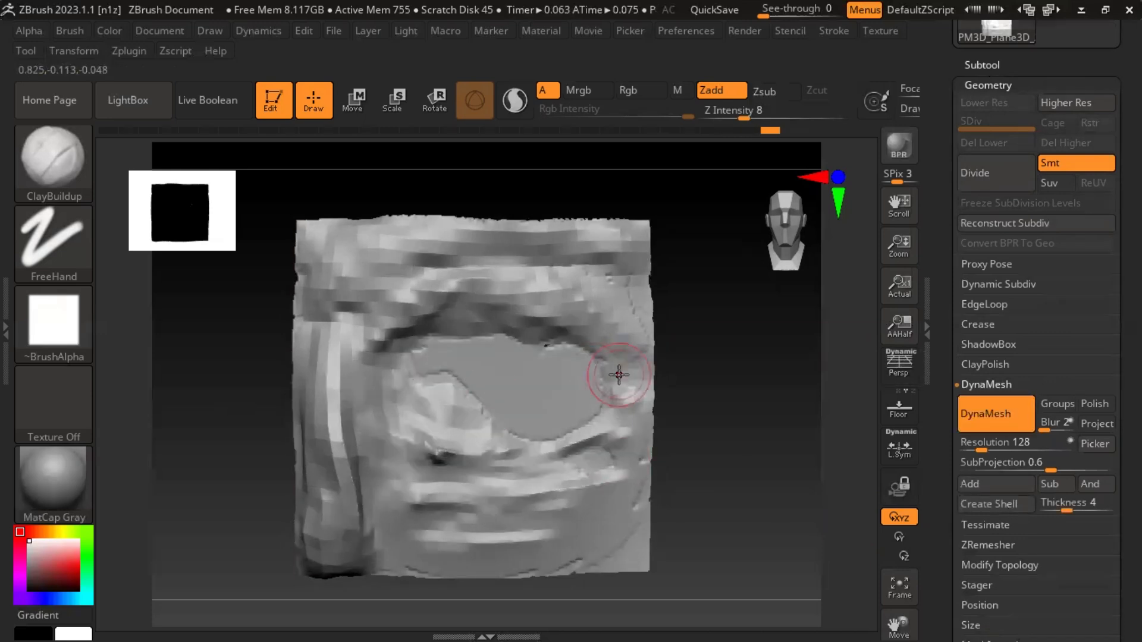
key("shift+f")
key("shift+f")
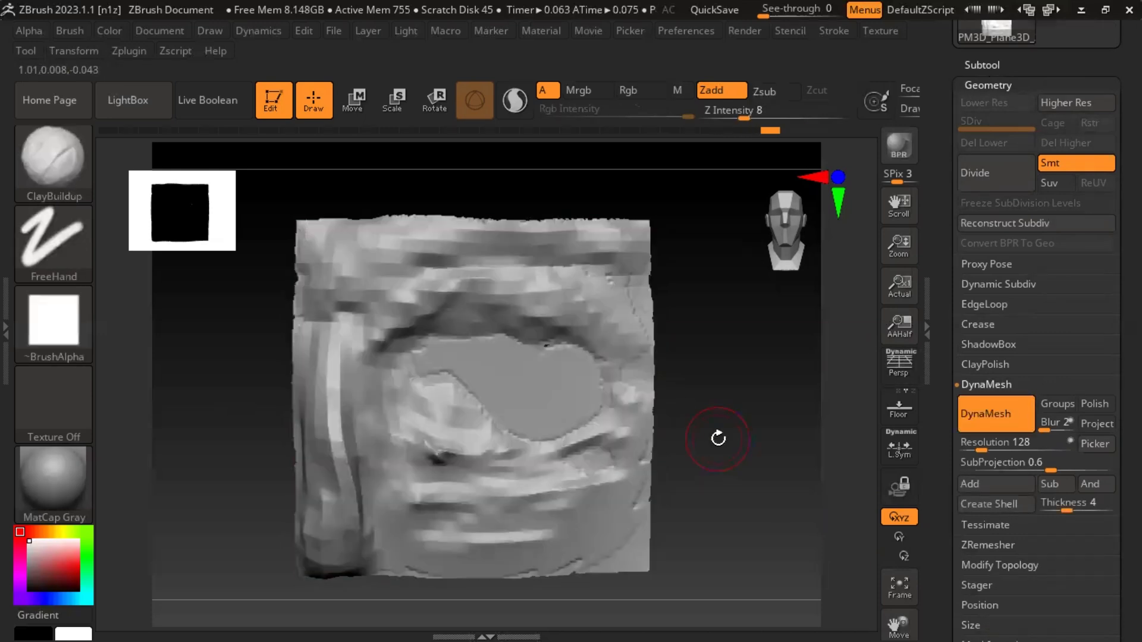
key("ctrl+z")
Step: Divide the plane mesh once to subdivision level 2, check its polygon grid with PolyFrame, and return to the undivided mesh
scroll(1082, 484, "up", 6)
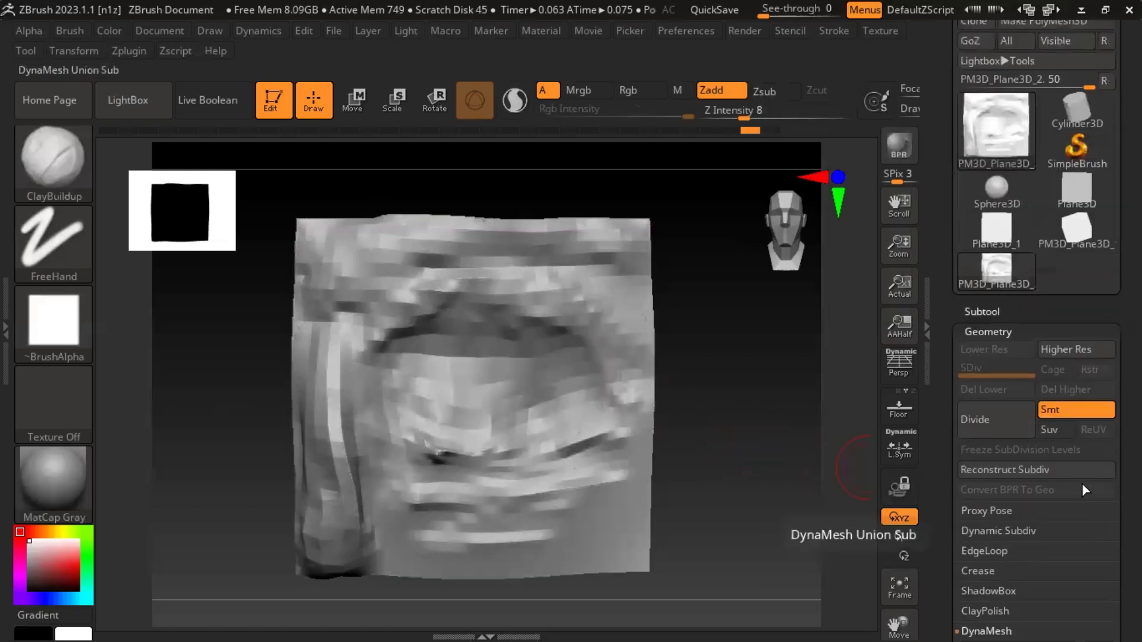
scroll(1082, 484, "down", 3)
scroll(1082, 483, "down", 2)
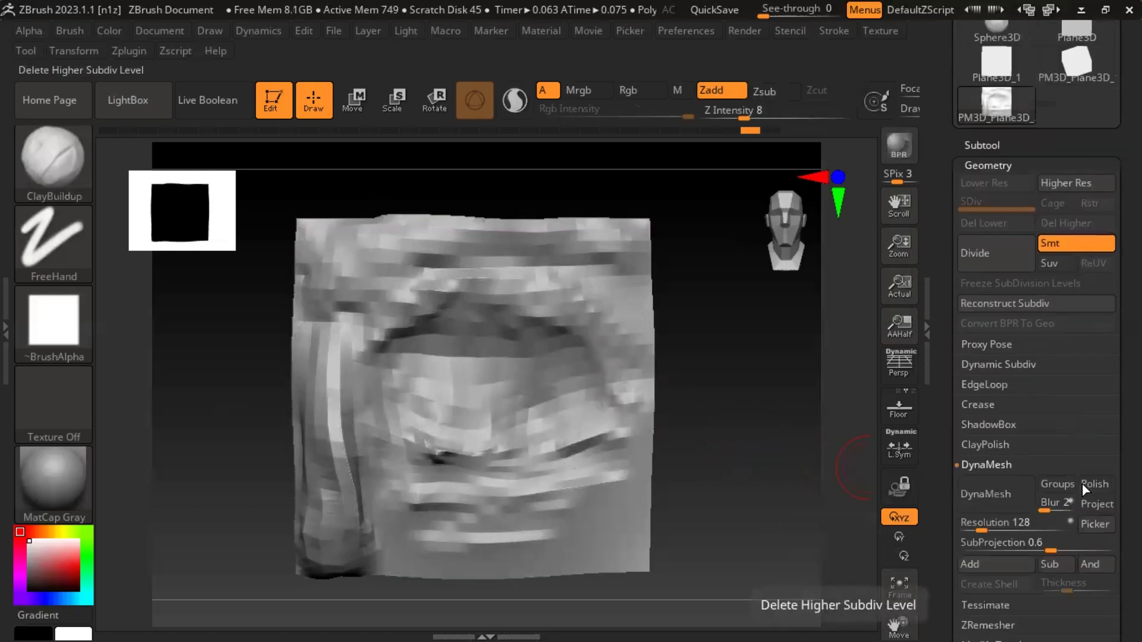
scroll(1007, 514, "up", 4)
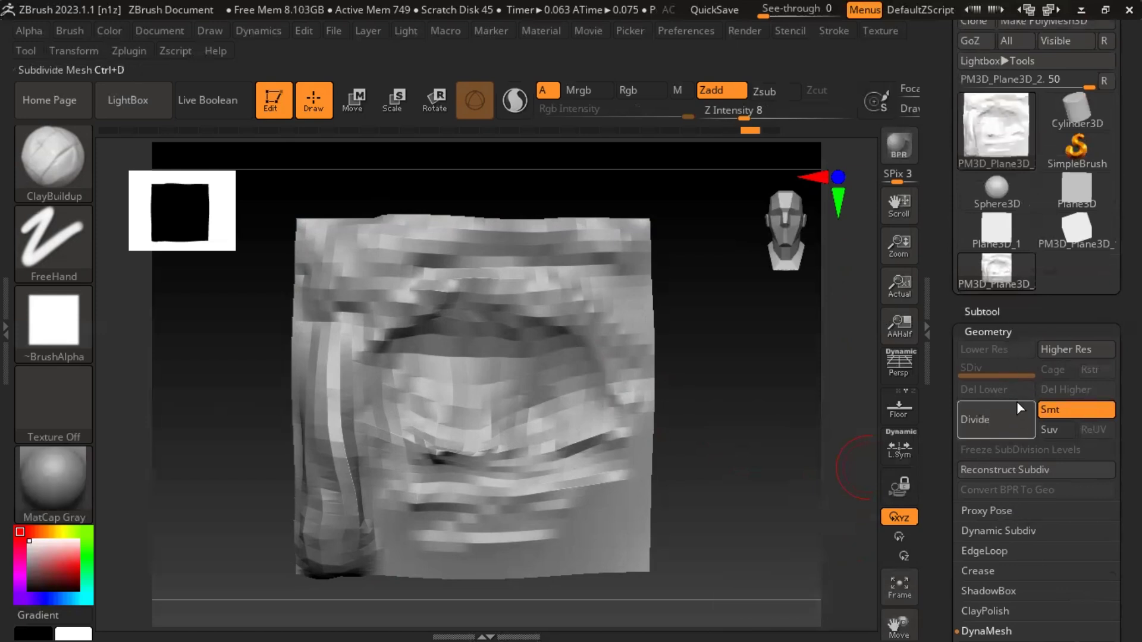
left_click(1003, 331)
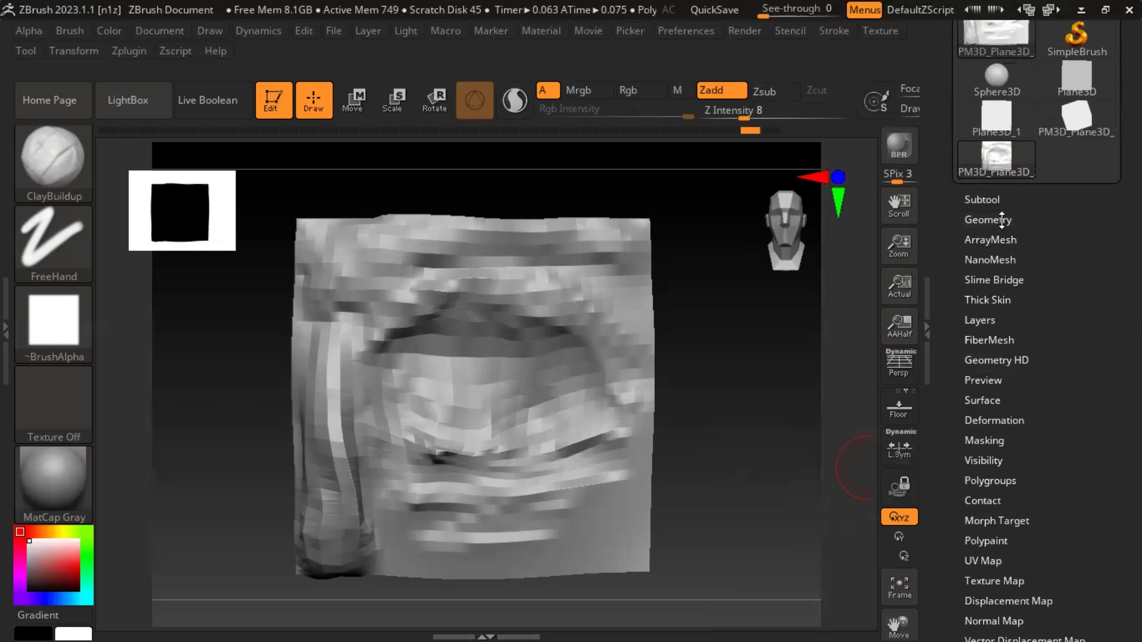
left_click(1002, 220)
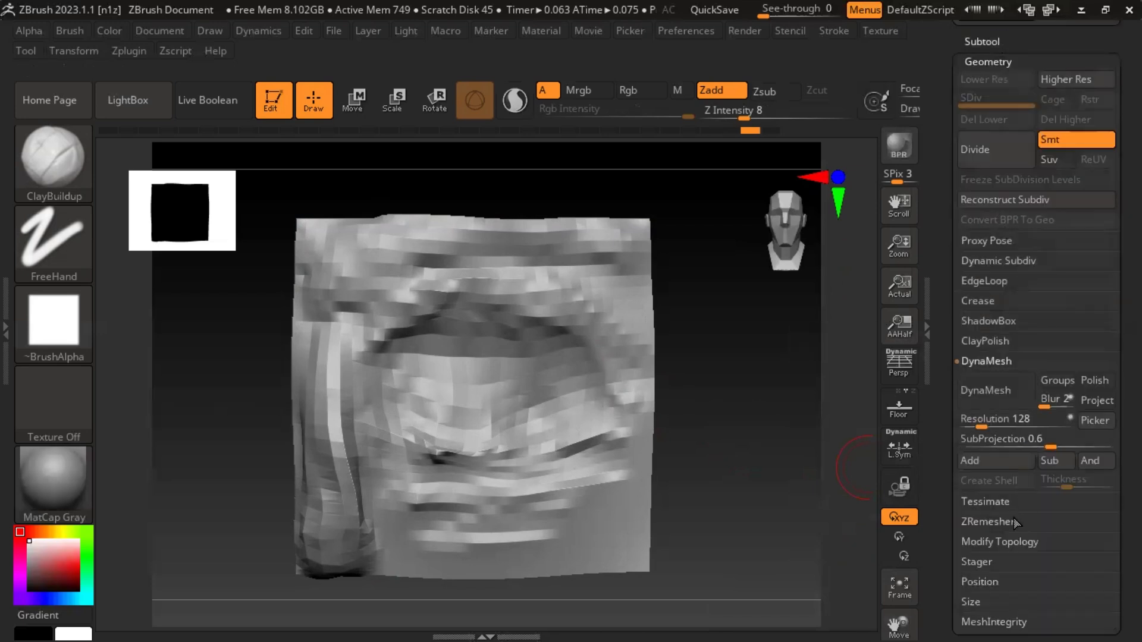
scroll(1014, 500, "up", 5)
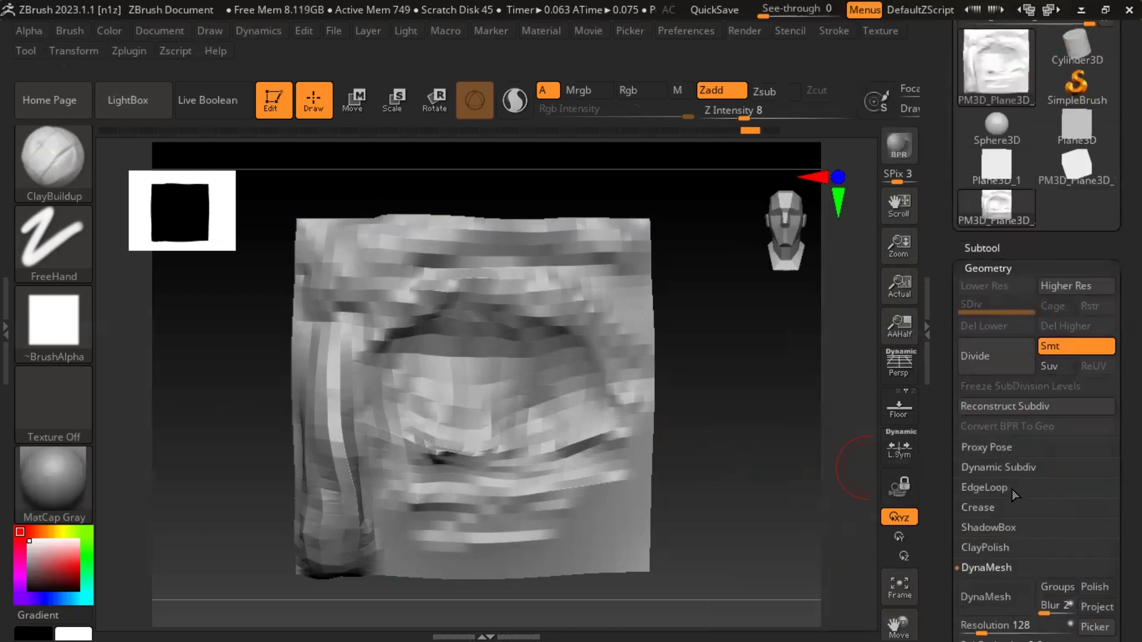
scroll(1012, 492, "down", 3)
scroll(1009, 504, "up", 3)
left_click(999, 364)
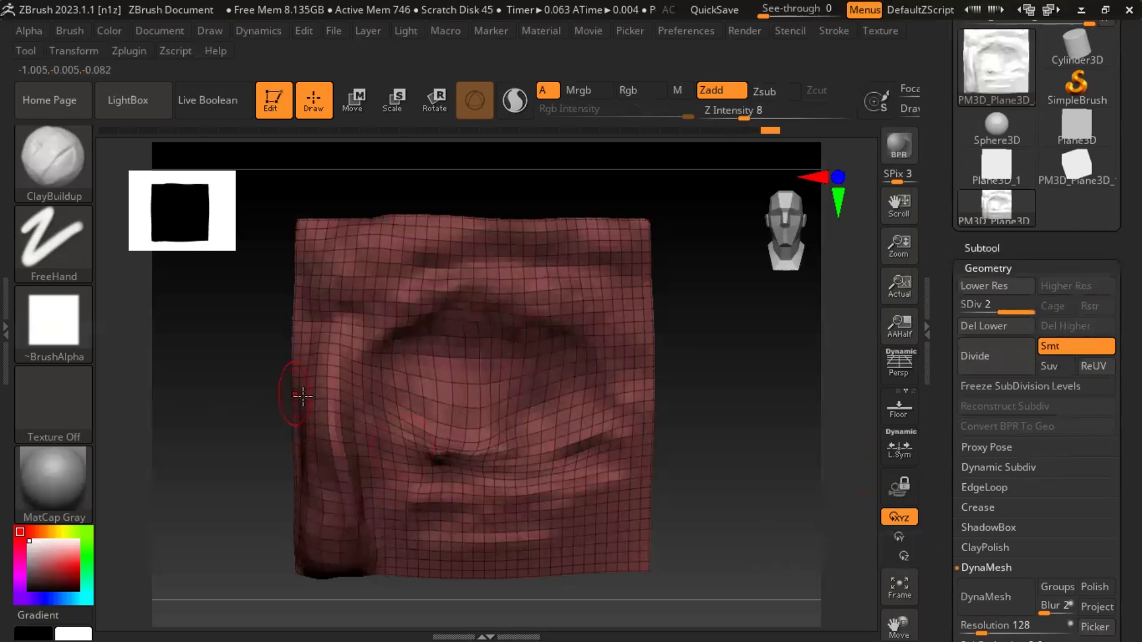
key("shift+f")
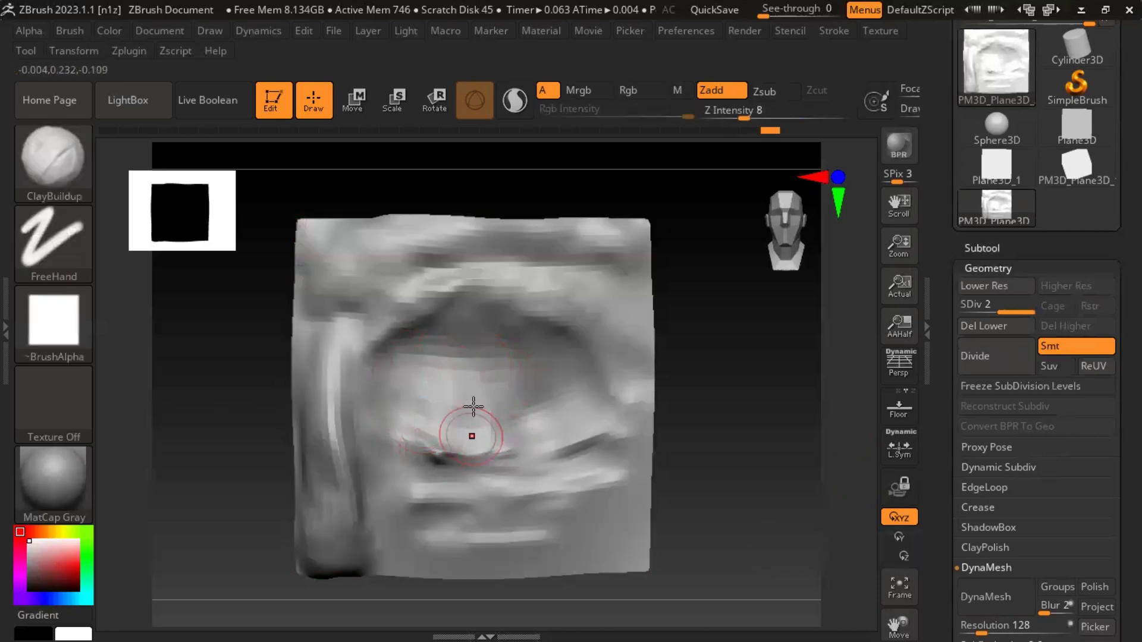
key("shift+d")
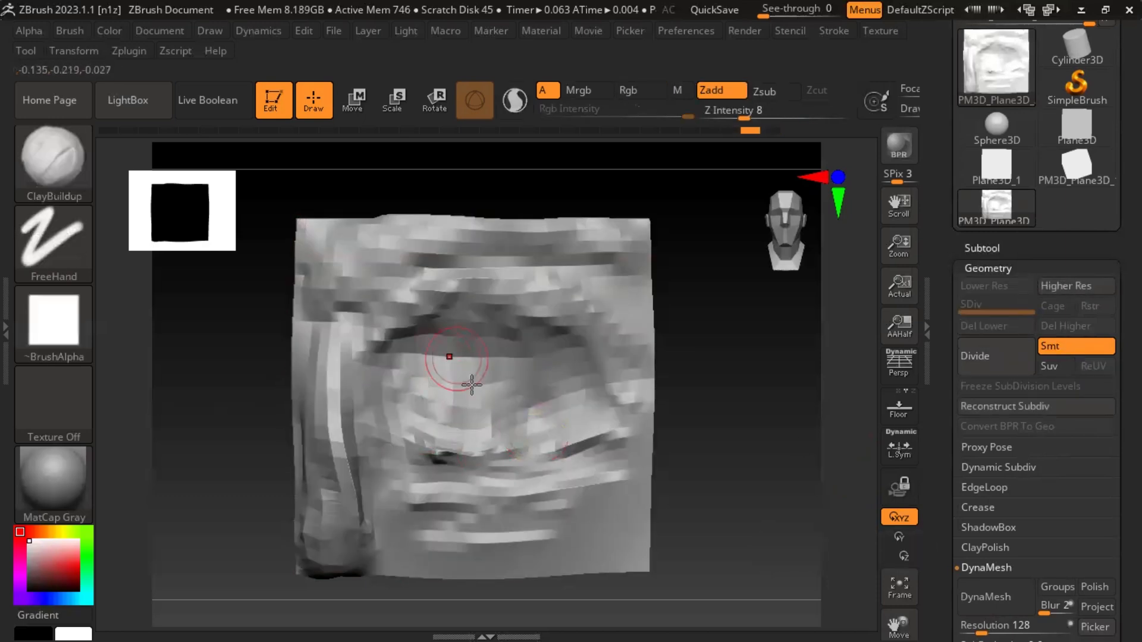
Step: Try dividing the mesh once more and inspect the eye area's polygon grid up close before reverting
left_click(979, 364)
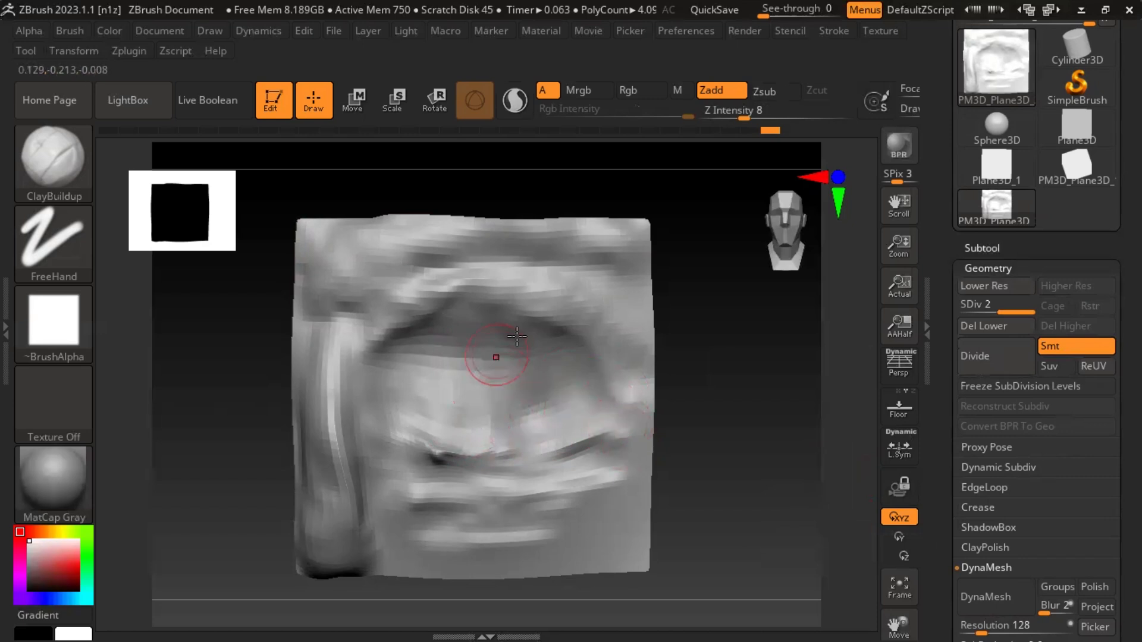
key("shift")
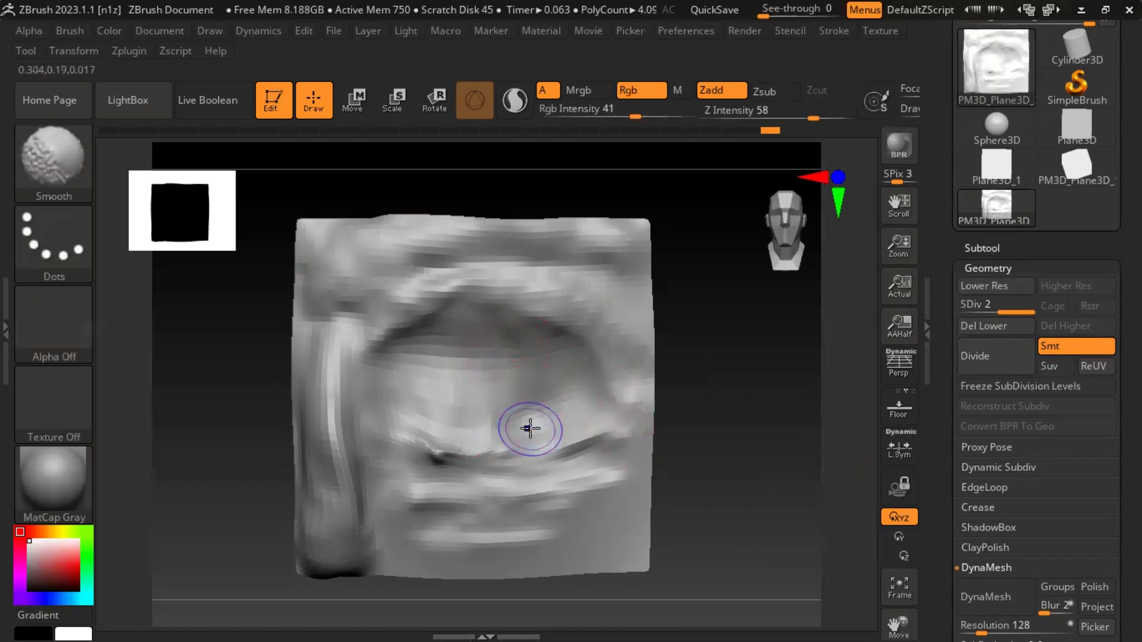
key("shift+f")
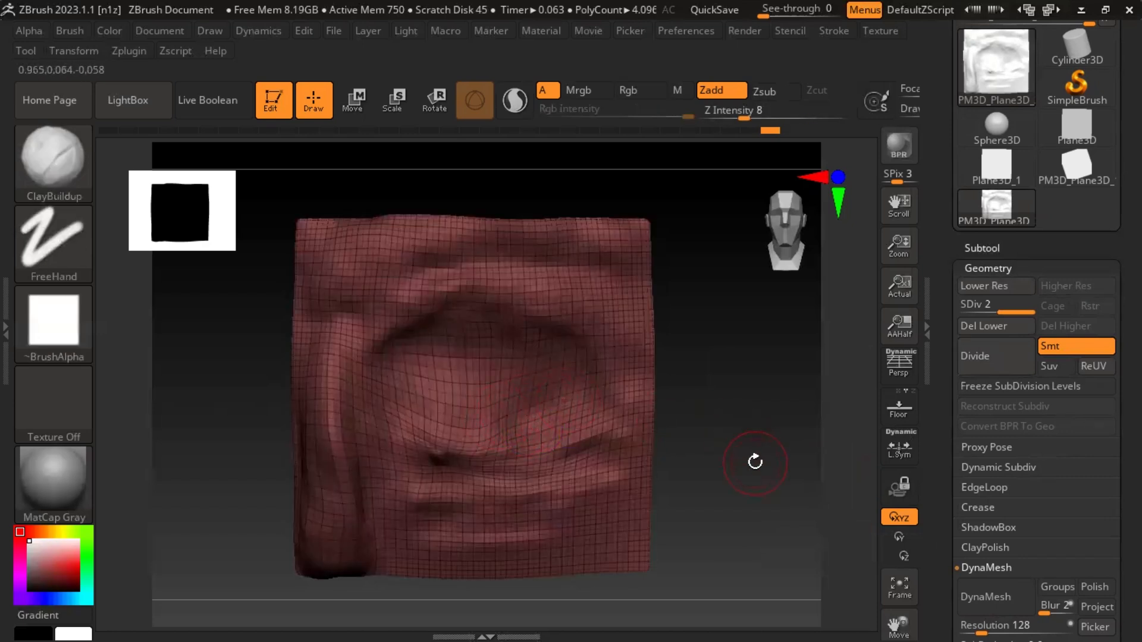
mouse_move(755, 462)
left_mouse_down("alt")
mouse_move(749, 429)
mouse_move(785, 556)
mouse_move(721, 563)
left_mouse_up("alt")
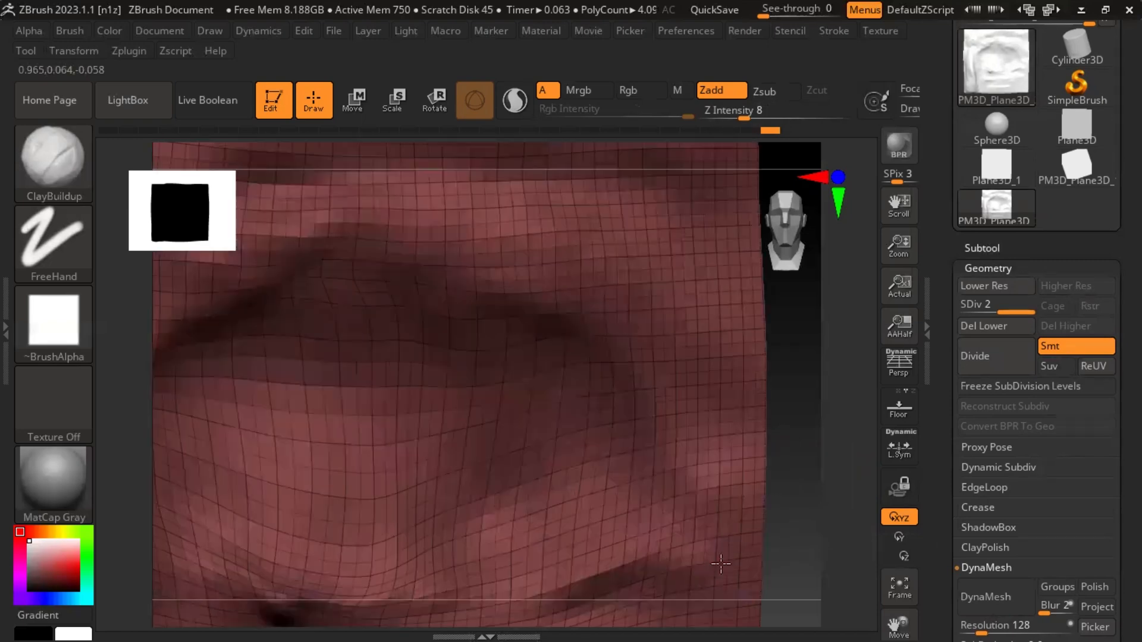
key("shift+d")
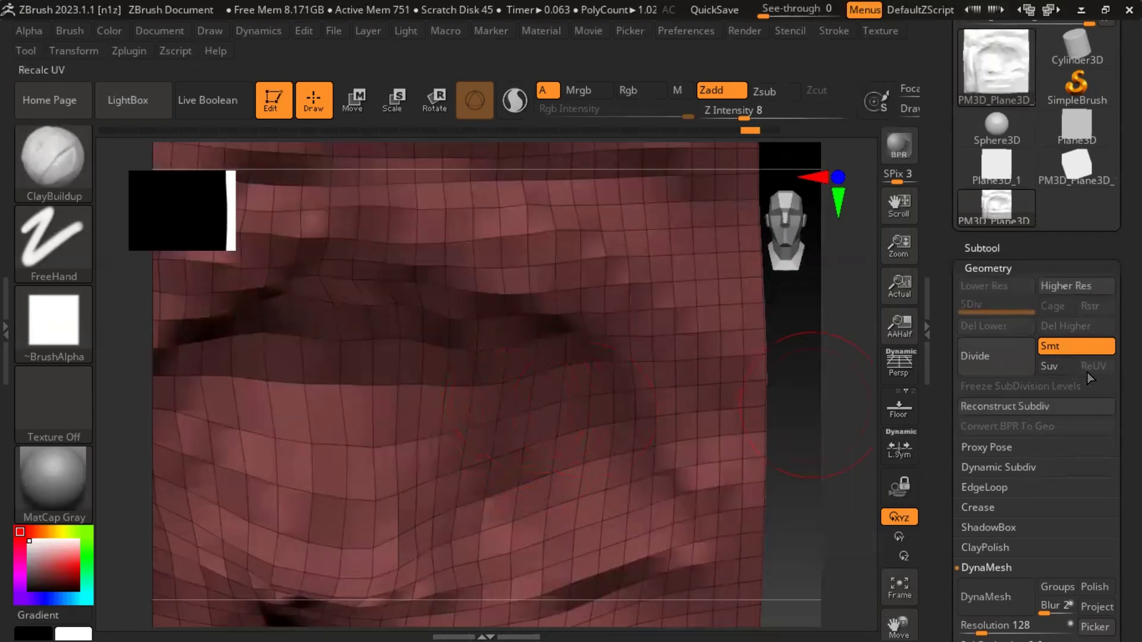
Step: Divide the mesh twice up to subdivision level 3 with the grid shown, and undo the second division
left_click(991, 358)
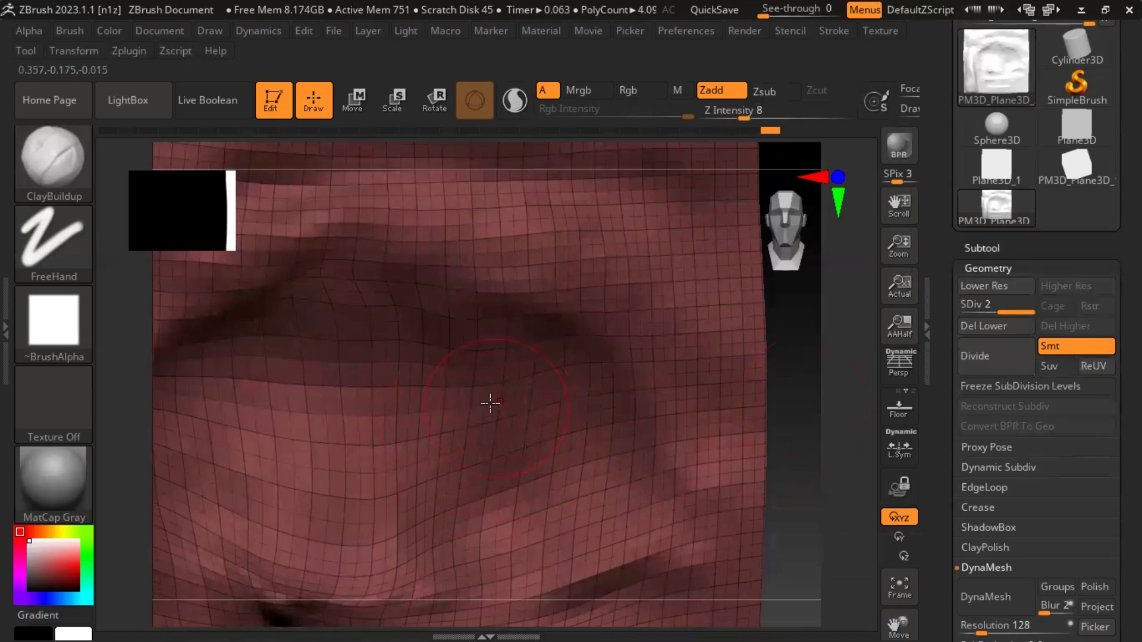
left_click(993, 359)
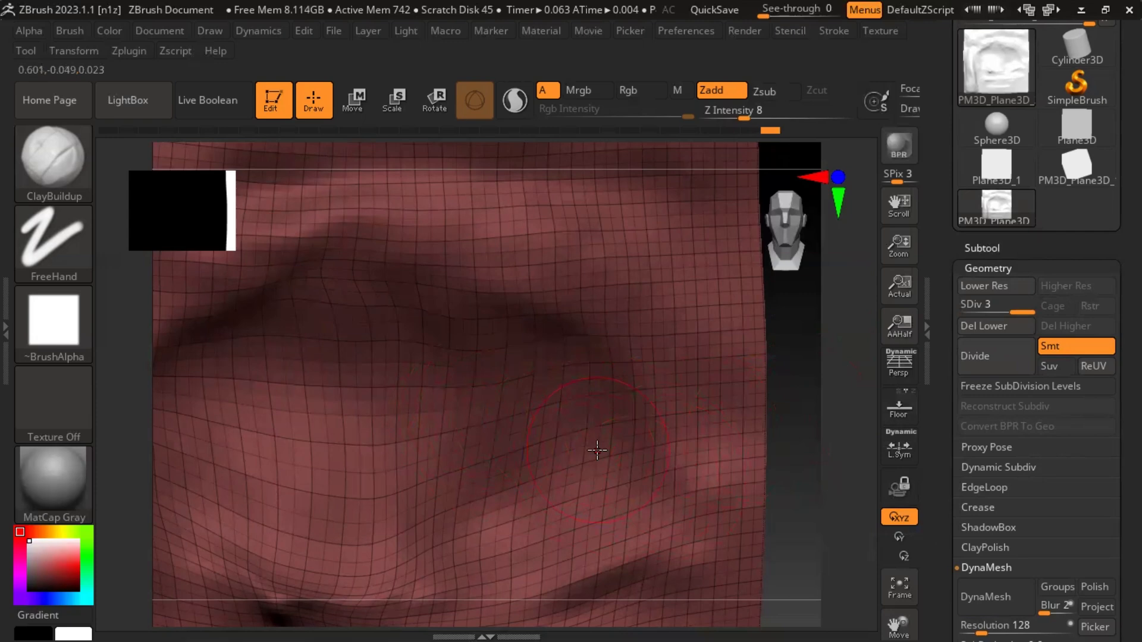
right_click_drag(787, 470, 780, 373, "ctrl")
key("shift+f")
key("ctrl+z")
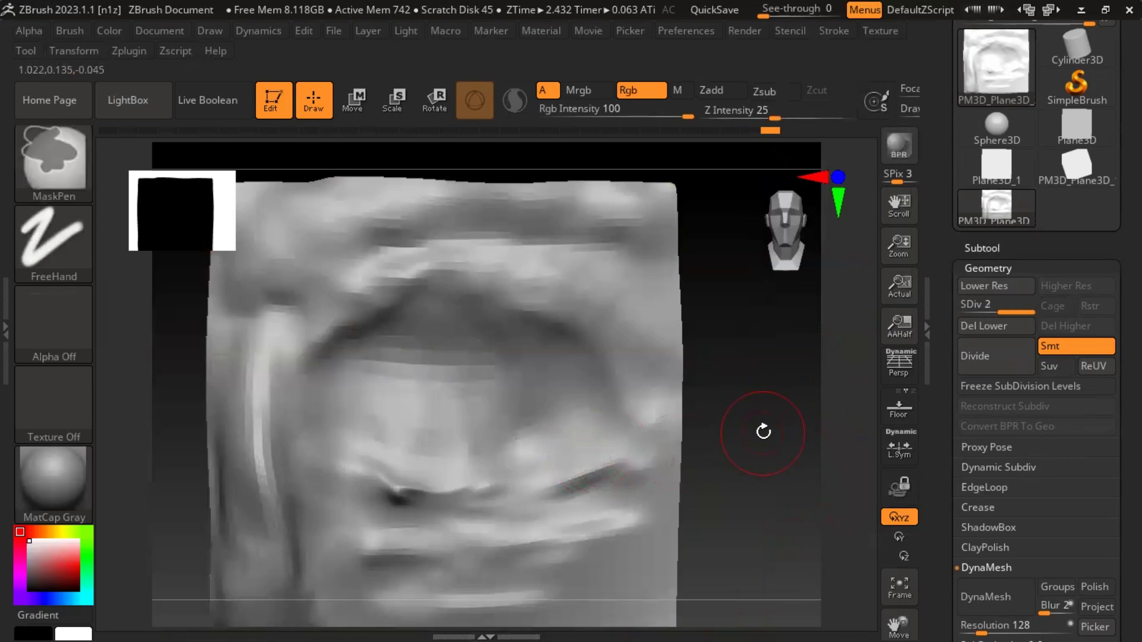
Step: Compare the eye sculpt at subdivision levels 1 and 2, ending on level 2
left_click(1007, 325)
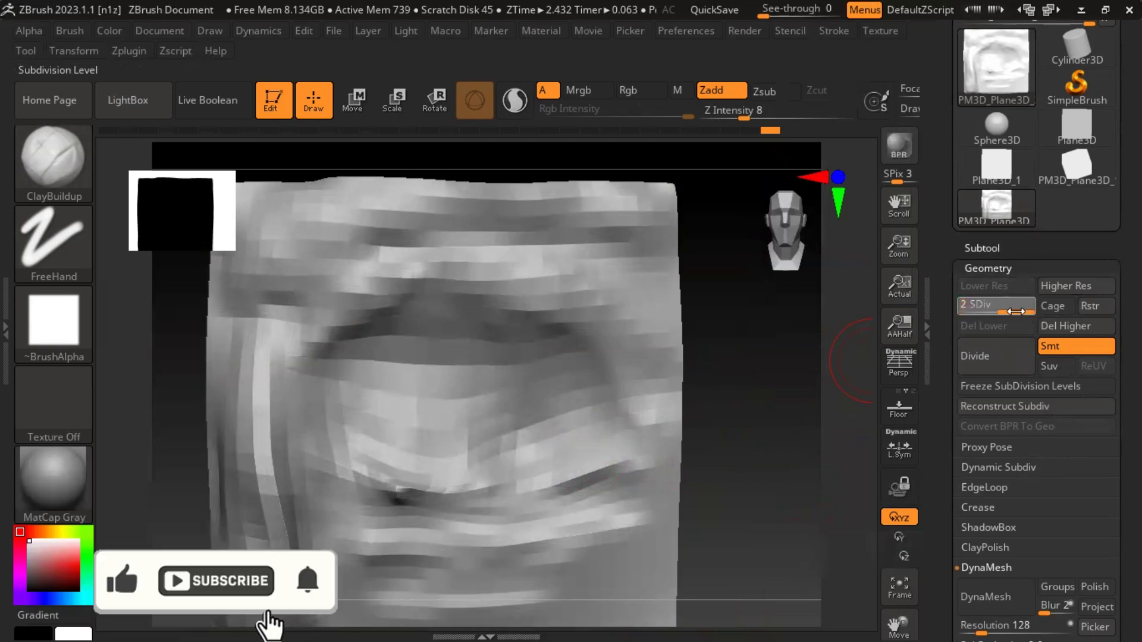
key("ctrl+z")
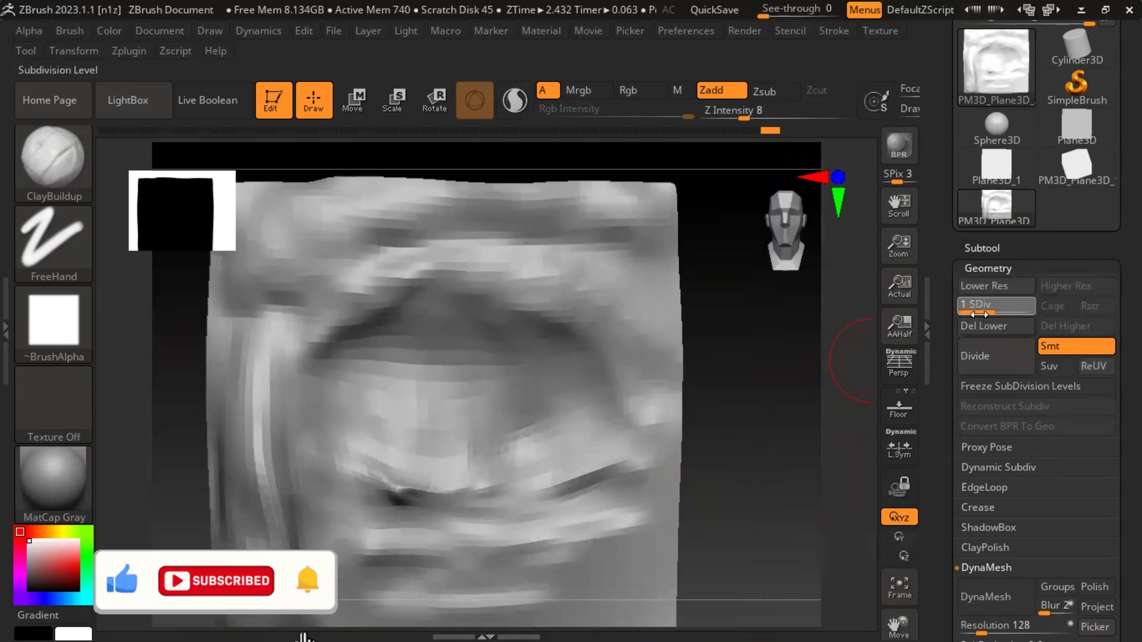
mouse_move(1018, 314)
left_mouse_down()
mouse_move(981, 313)
mouse_move(1019, 312)
left_mouse_up()
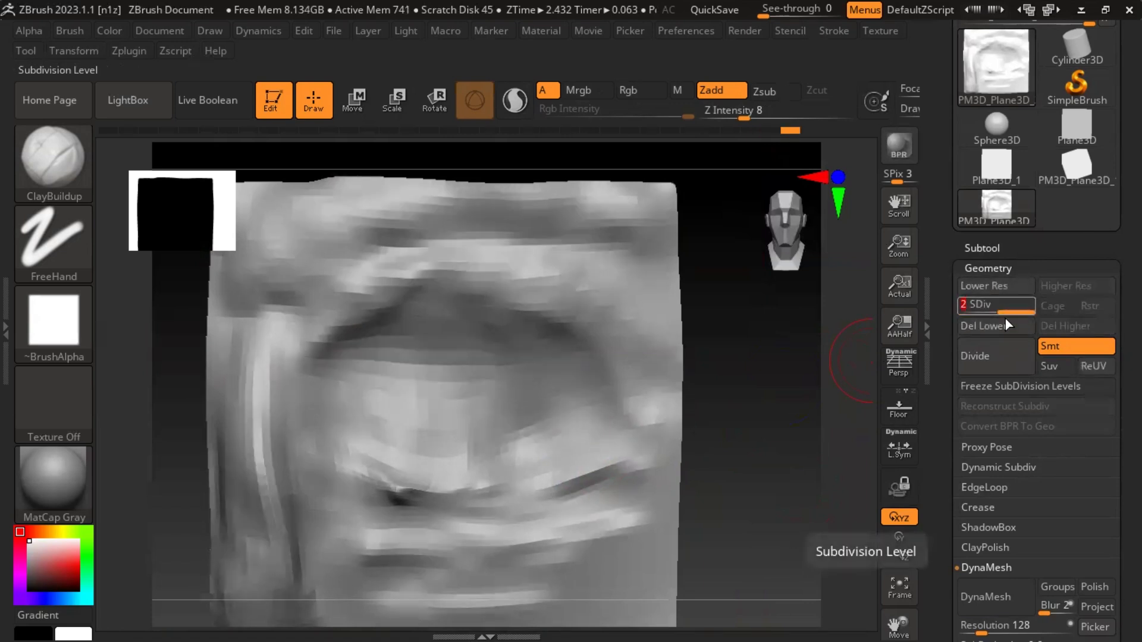
Step: Divide the mesh to subdivision level 3 and check the denser polygon grid with PolyFrame
left_click(997, 368)
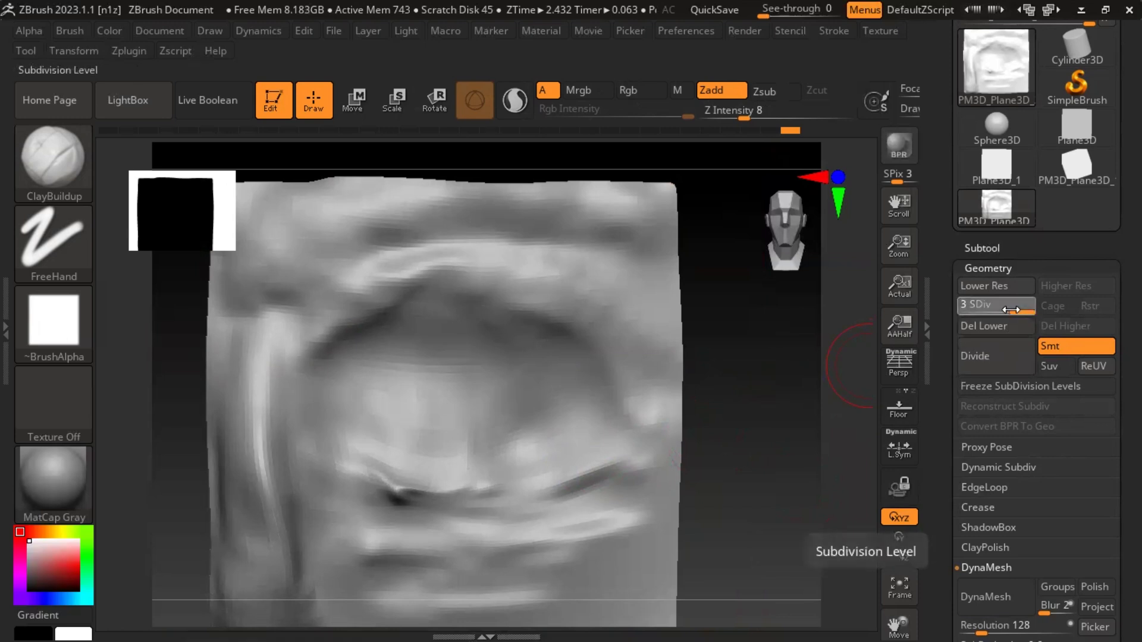
left_click(1000, 312)
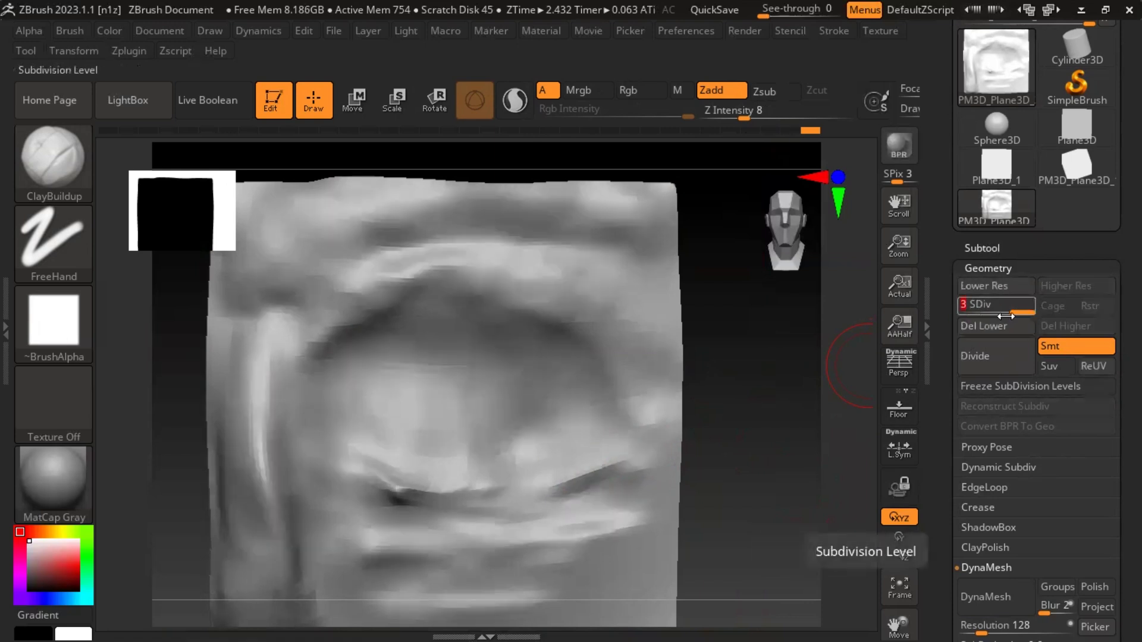
key("shift+f")
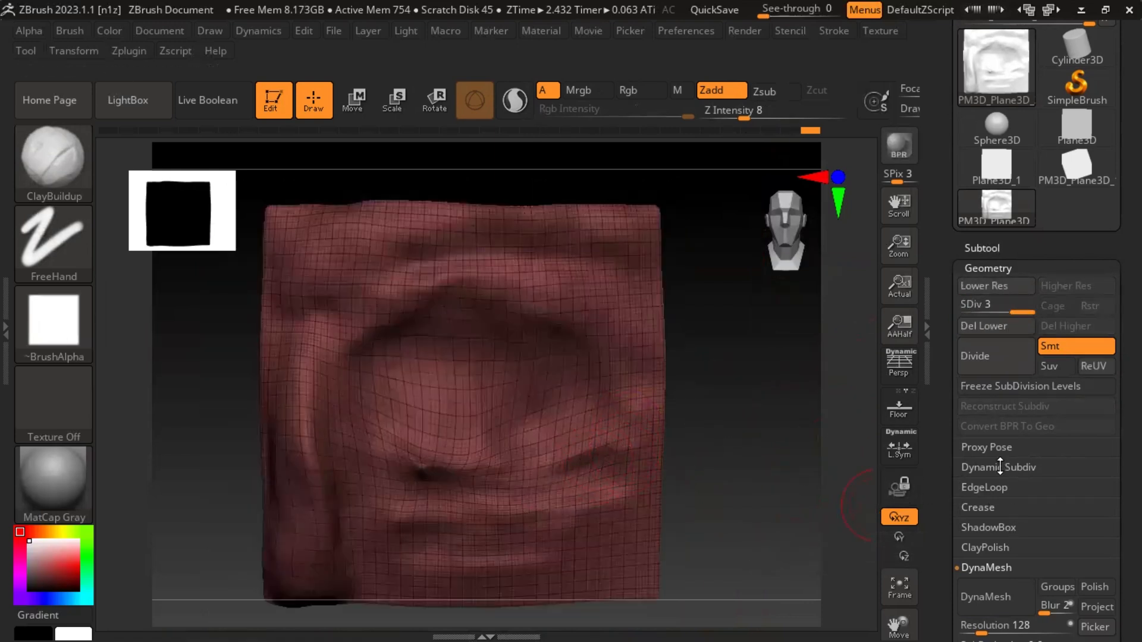
left_click_drag(762, 478, 763, 381, "alt")
key("shift+f")
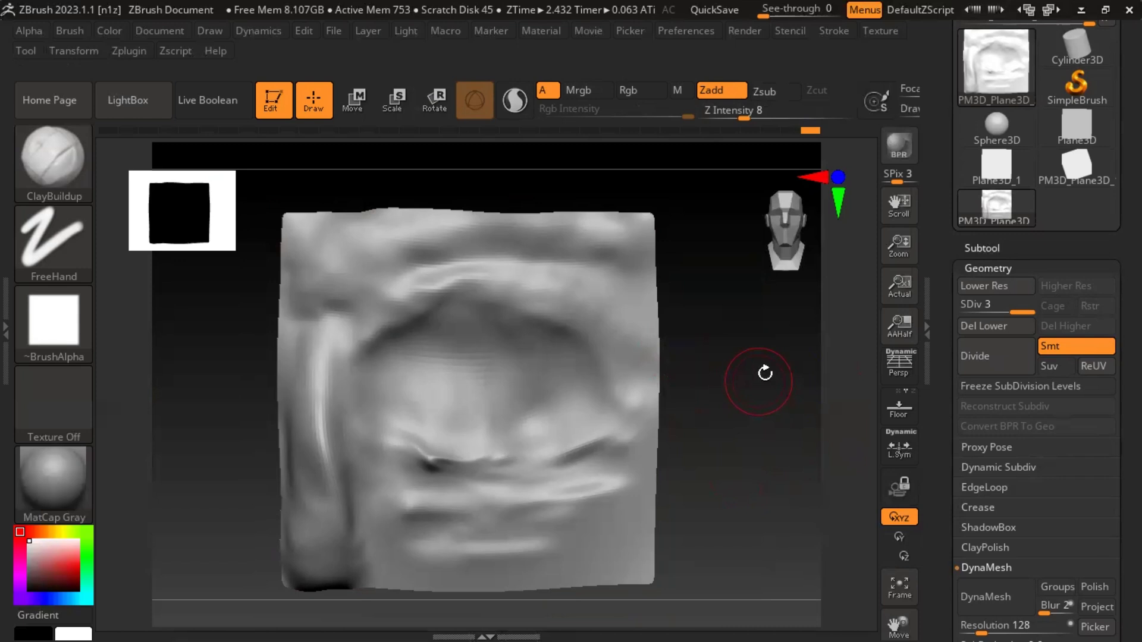
Step: Try ClayBuildup strokes down the left ridge, lower the Z Intensity to 3, and undo the strokes
left_click_drag(322, 375, 321, 506)
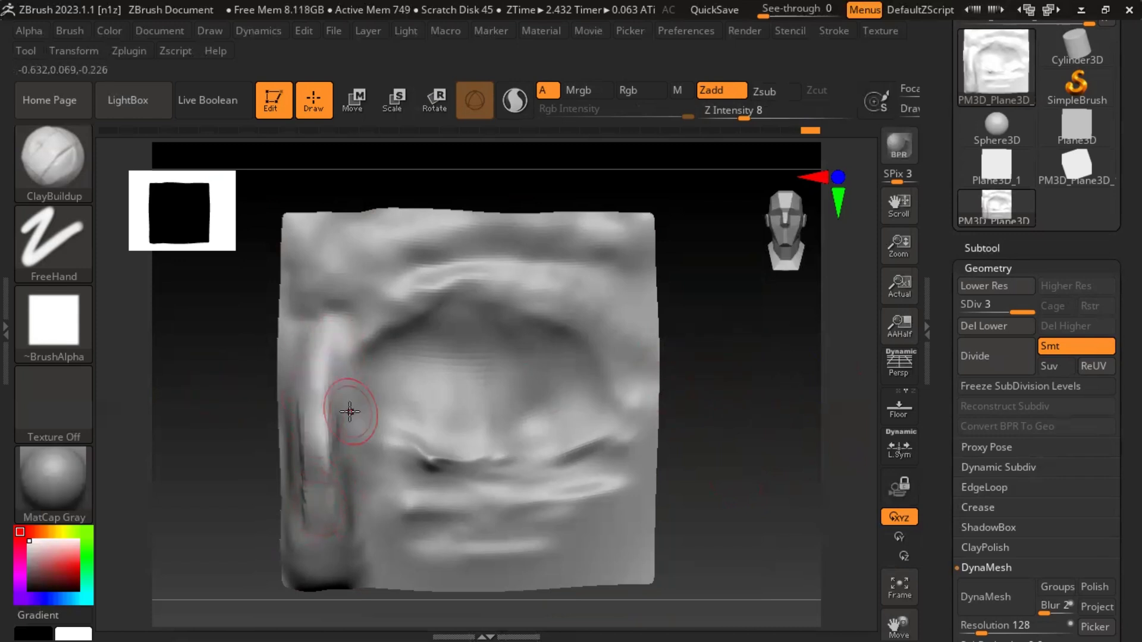
left_click_drag(744, 118, 735, 118)
left_click_drag(310, 446, 324, 538)
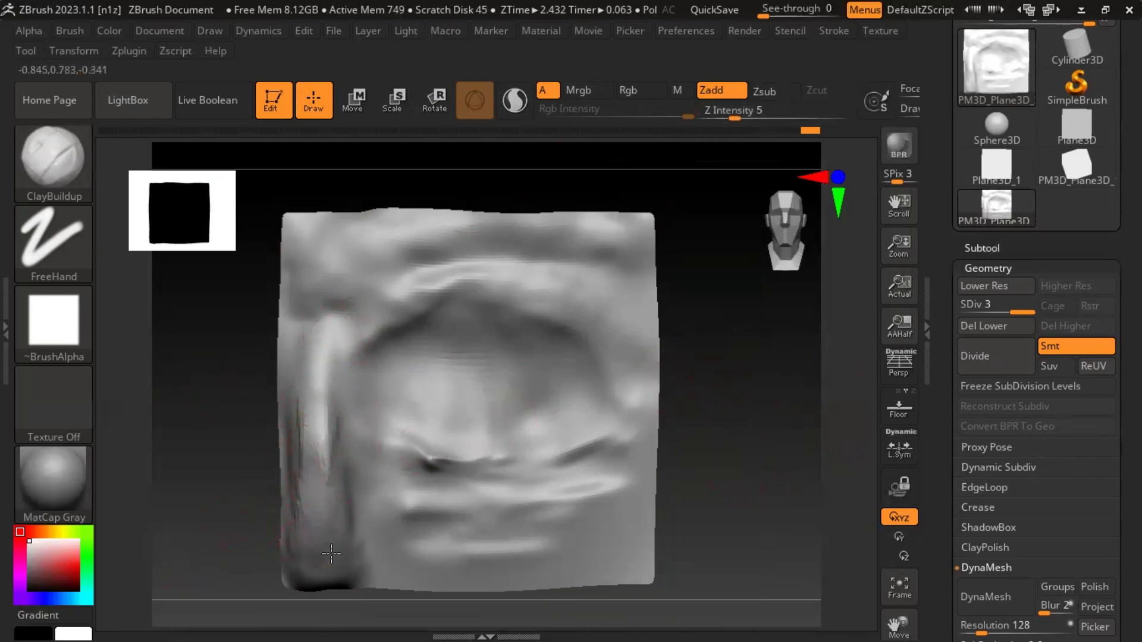
left_click_drag(735, 119, 728, 118)
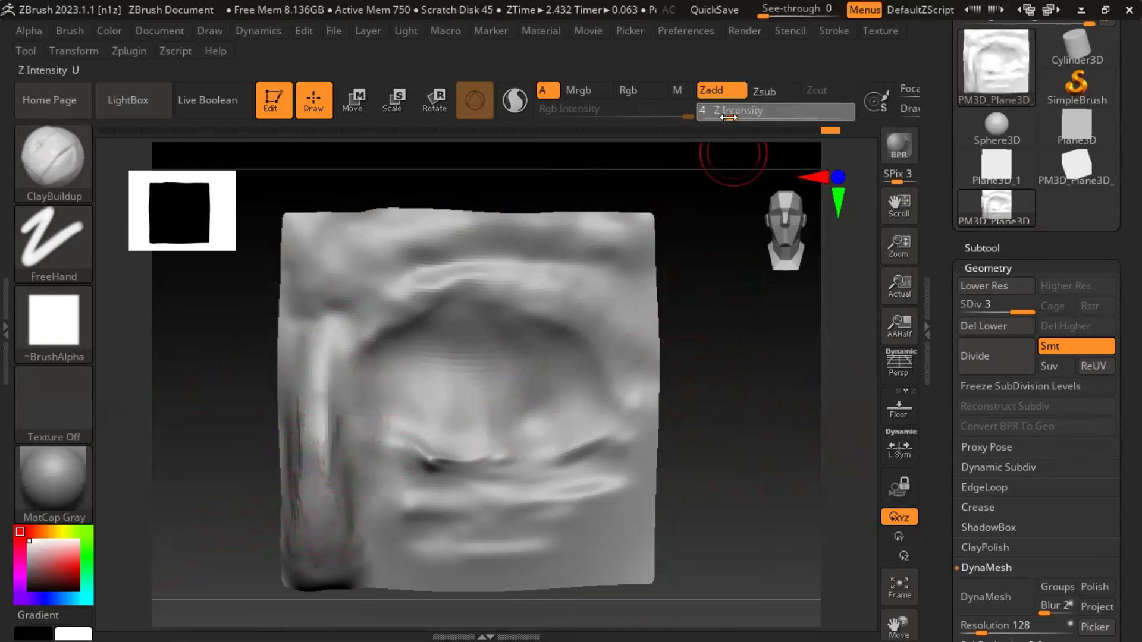
key("ctrl+z")
key("ctrl+z")
key("ctrl+z")
key("ctrl+z")
key("ctrl+z")
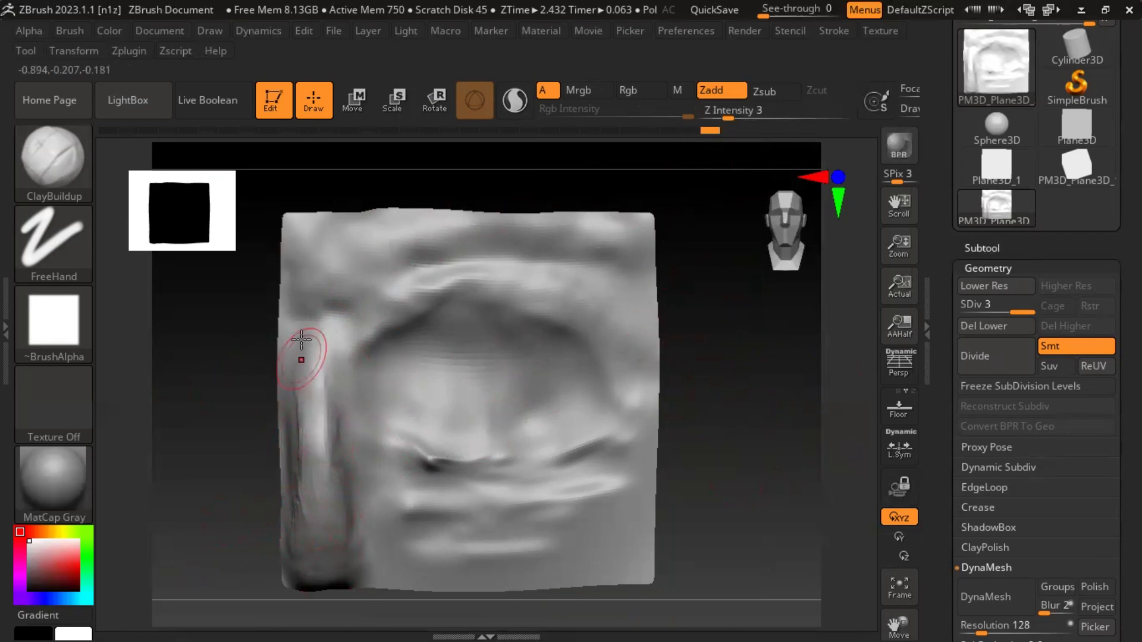
Step: Smooth and refill the left ridge, and blend its upper end into the arch above the eyeball
mouse_move(348, 534)
left_mouse_down("shift")
mouse_move(295, 521)
mouse_move(304, 575)
left_mouse_up("shift")
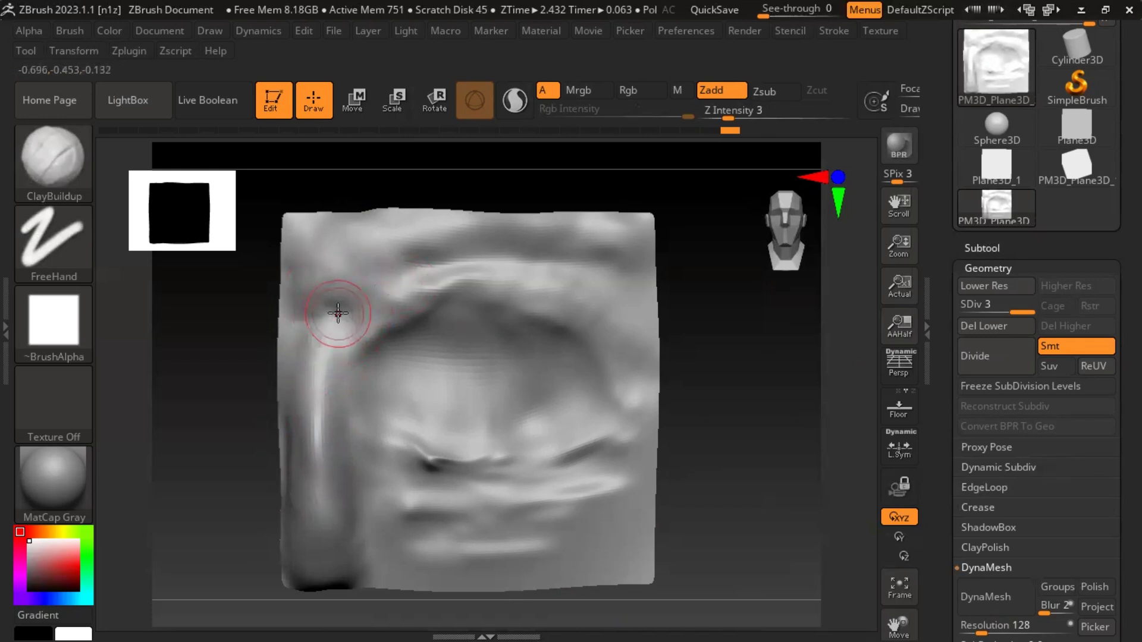
mouse_move(340, 330)
left_mouse_down()
mouse_move(311, 357)
mouse_move(312, 375)
left_mouse_up()
left_click_drag(357, 488, 367, 568, "shift")
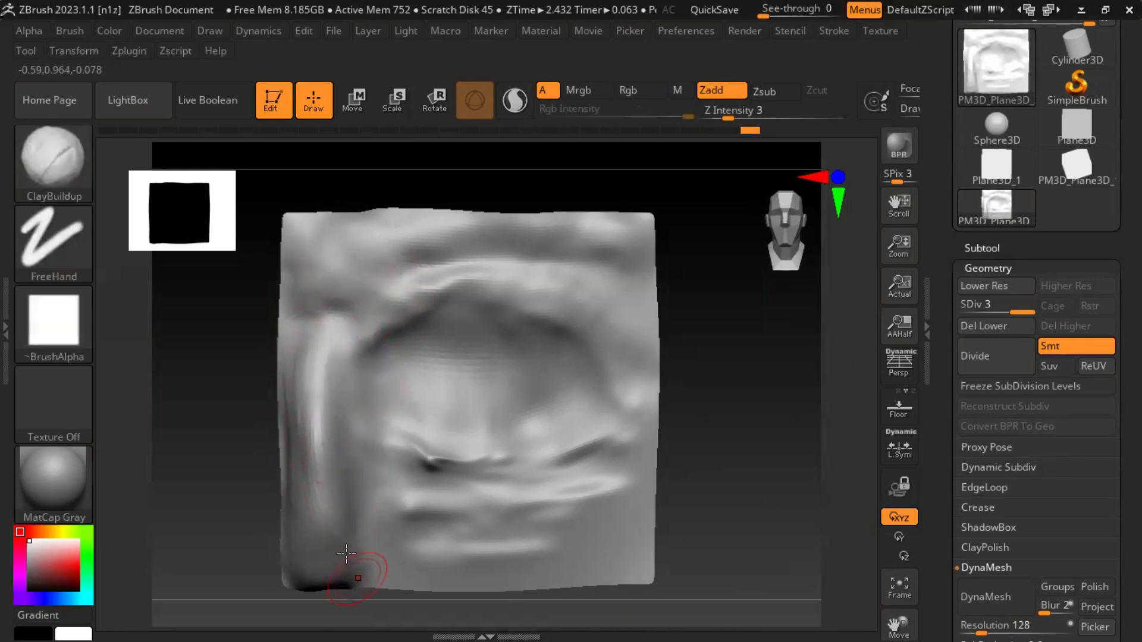
key("shift")
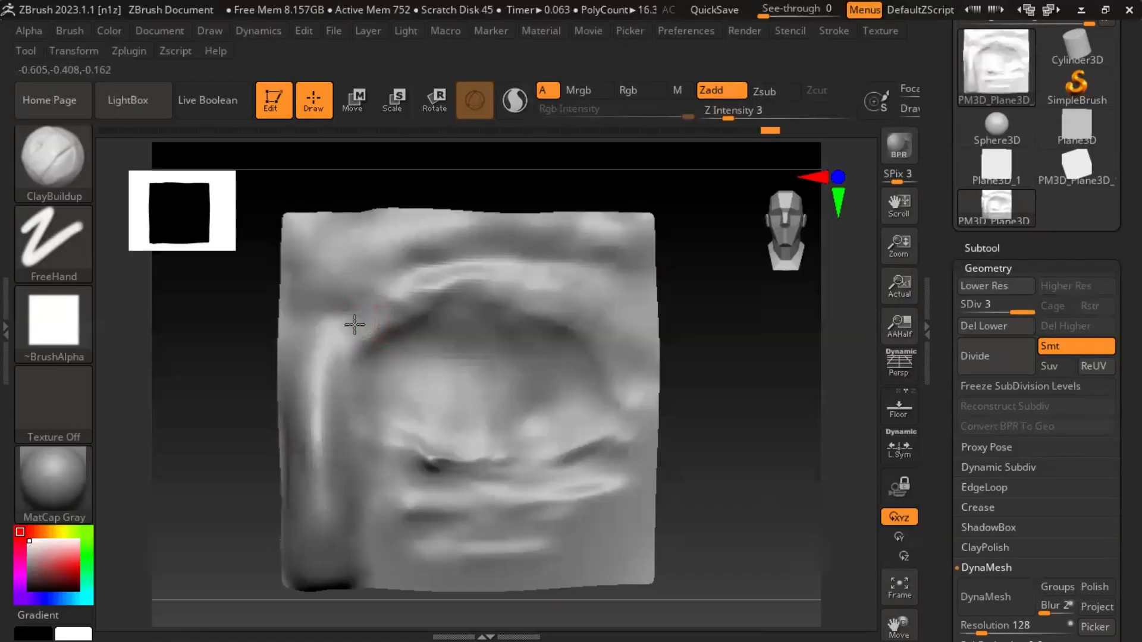
mouse_move(354, 324)
left_mouse_down()
mouse_move(357, 311)
mouse_move(512, 269)
mouse_move(597, 313)
mouse_move(364, 311)
mouse_move(519, 260)
mouse_move(356, 324)
mouse_move(540, 293)
mouse_move(596, 316)
left_mouse_up()
key("shift")
Step: Reshape the brow ridge above the eye socket from the side with the Move brush, pulling it forward
mouse_move(698, 431)
left_mouse_down()
mouse_move(635, 459)
mouse_move(656, 443)
left_mouse_up()
key("b")
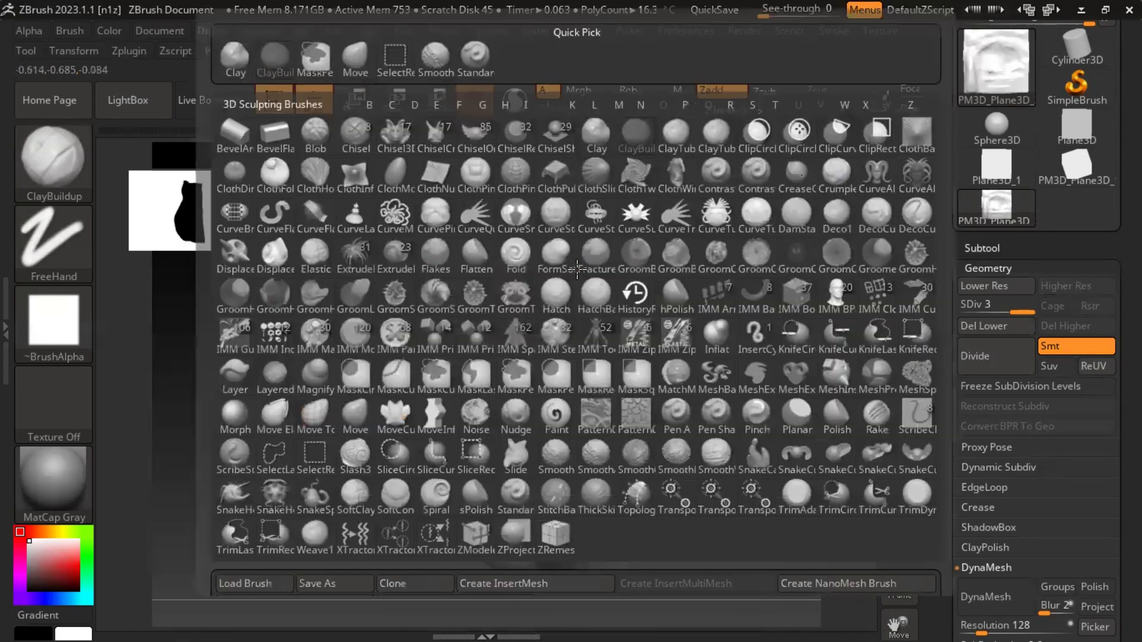
key("m")
key("v")
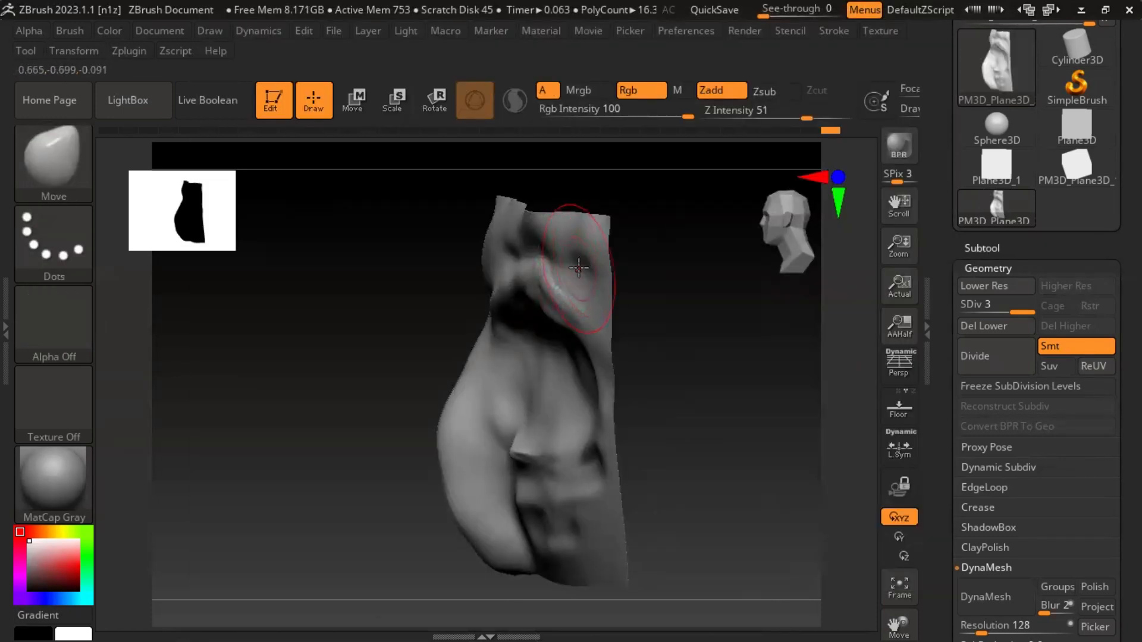
left_click_drag(579, 266, 496, 246)
left_click_drag(721, 359, 669, 267)
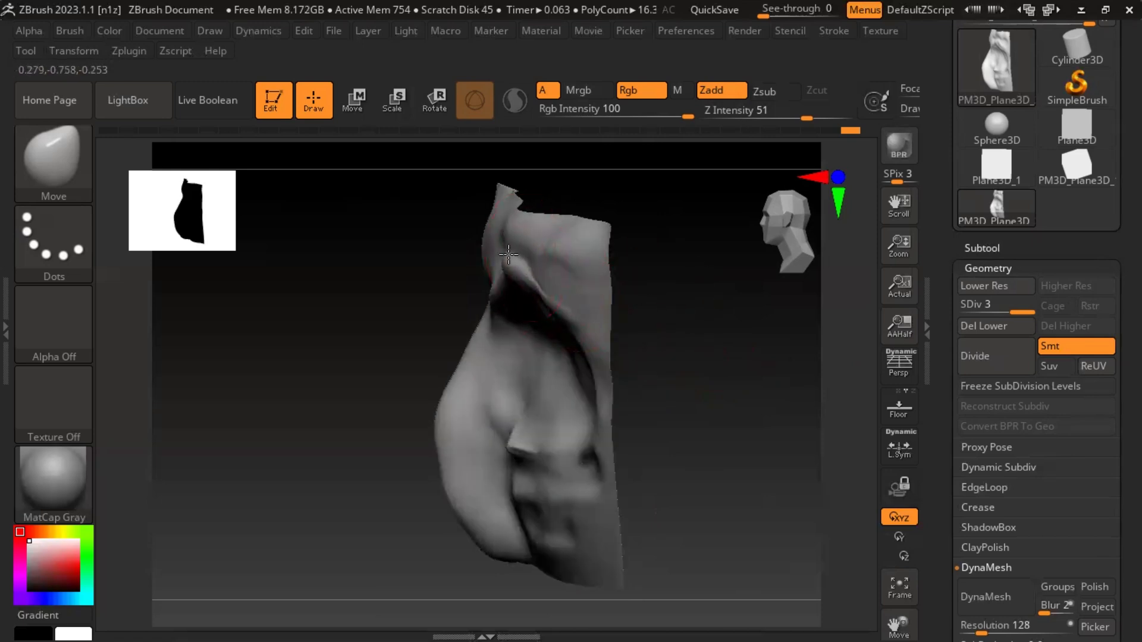
left_click_drag(508, 255, 497, 256)
mouse_move(452, 262)
left_mouse_down()
mouse_move(472, 258)
mouse_move(464, 264)
left_mouse_up()
left_click_drag(705, 357, 815, 389)
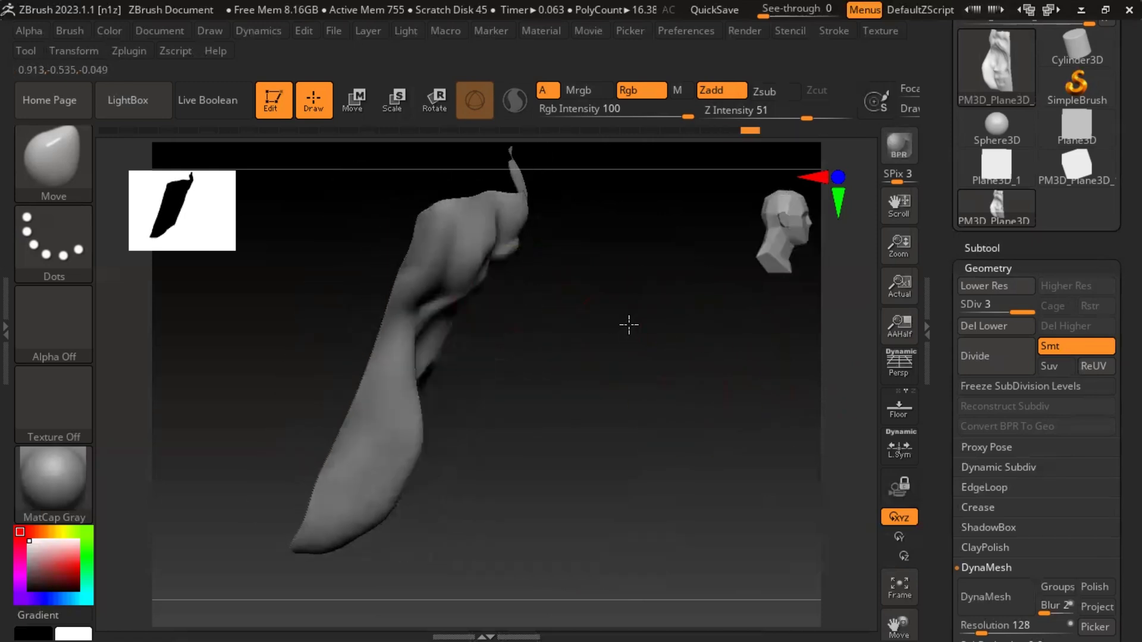
Step: Pull the left ridge's lower end downward and forward in side view with the Move brush, and refine the profile above it
mouse_move(636, 316)
left_mouse_down()
mouse_move(530, 311)
mouse_move(458, 255)
mouse_move(505, 242)
mouse_move(507, 252)
left_mouse_up()
left_click_drag(423, 282, 433, 287)
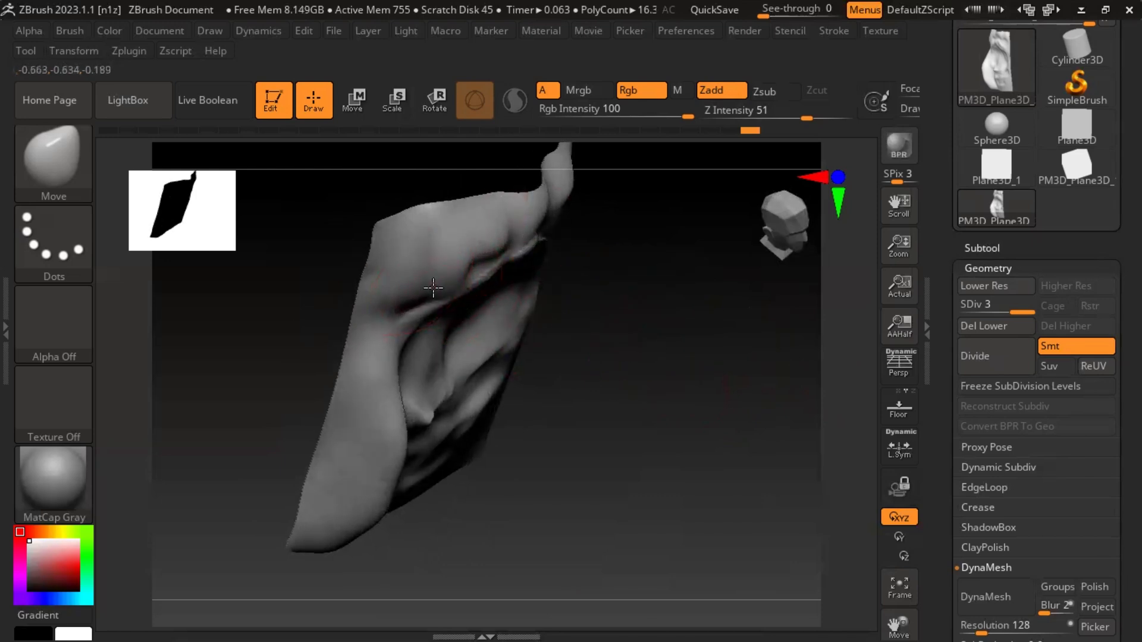
left_click_drag(658, 339, 675, 321)
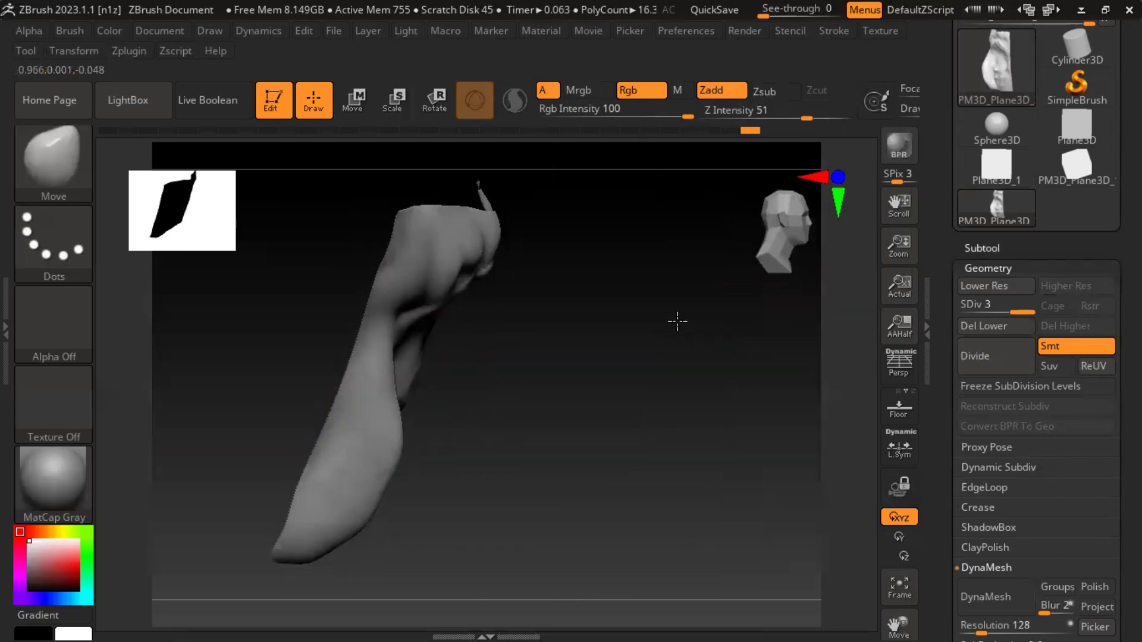
left_click(773, 231)
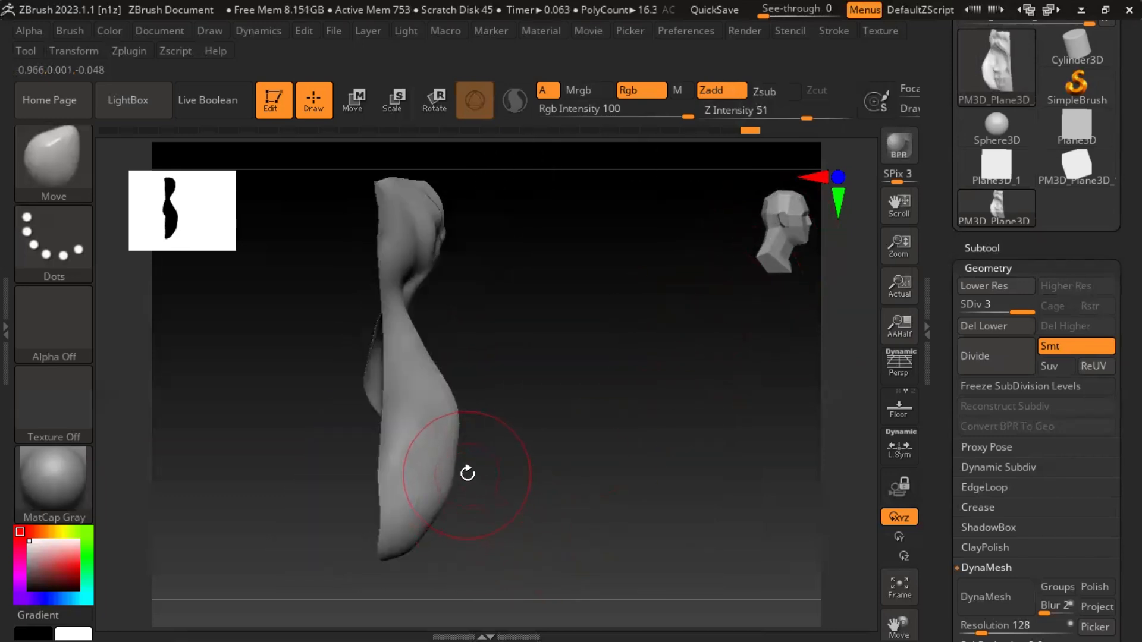
mouse_move(452, 468)
left_mouse_down()
mouse_move(474, 475)
mouse_move(463, 563)
left_mouse_up()
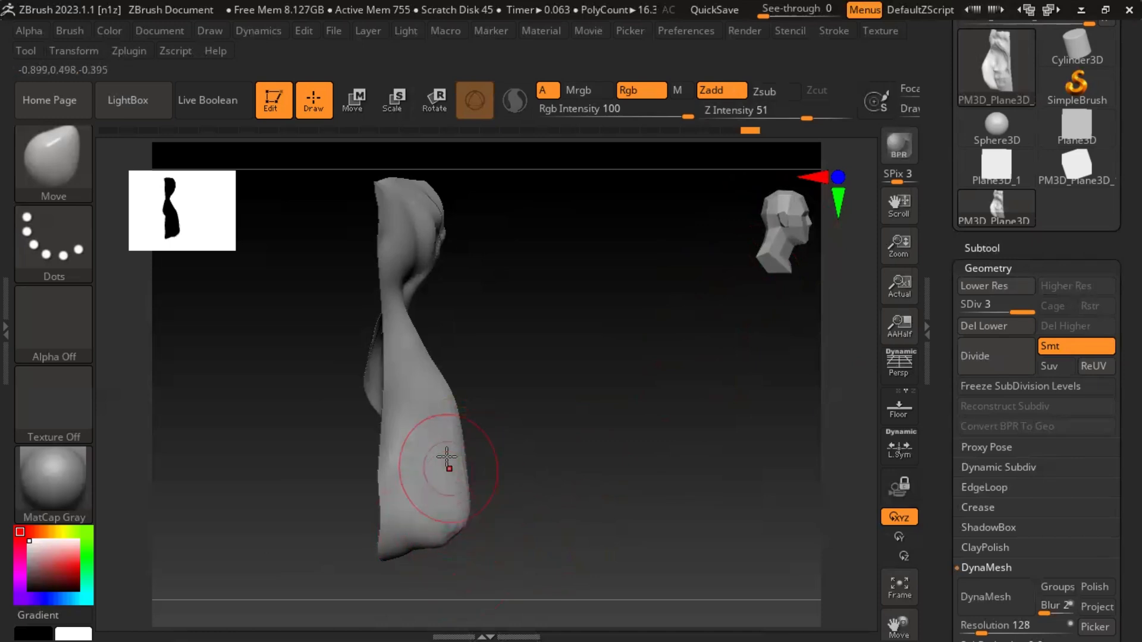
left_click_drag(455, 411, 441, 410)
mouse_move(624, 471)
left_mouse_down()
mouse_move(475, 452)
mouse_move(439, 500)
left_mouse_up()
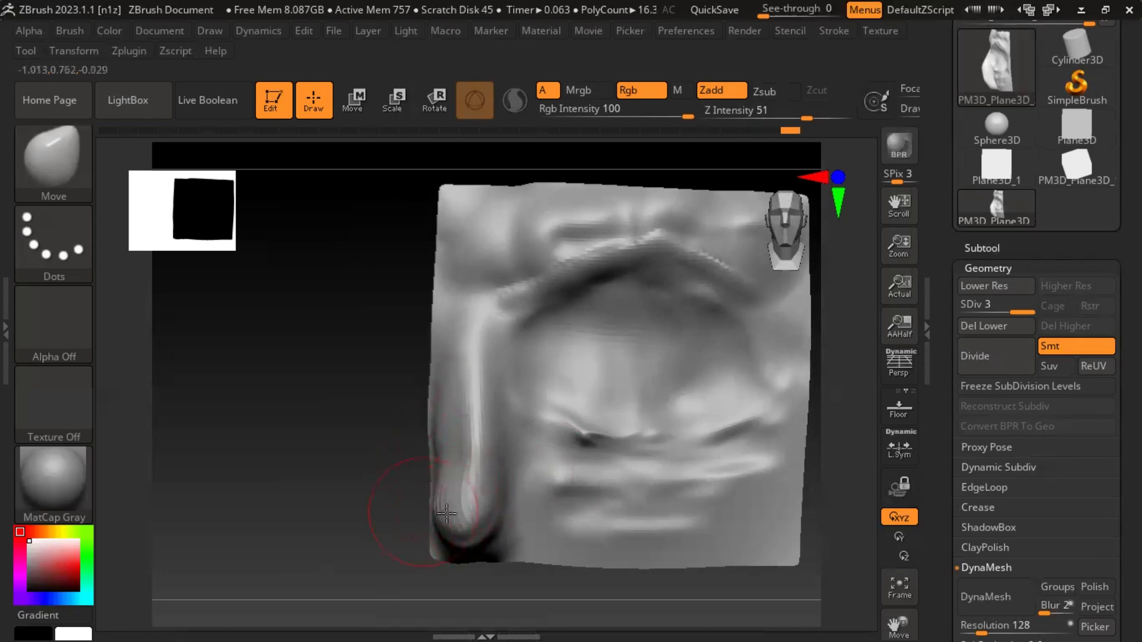
Step: Smooth the uneven strokes along the brow ridge above the eye socket using a smaller brush
key("f")
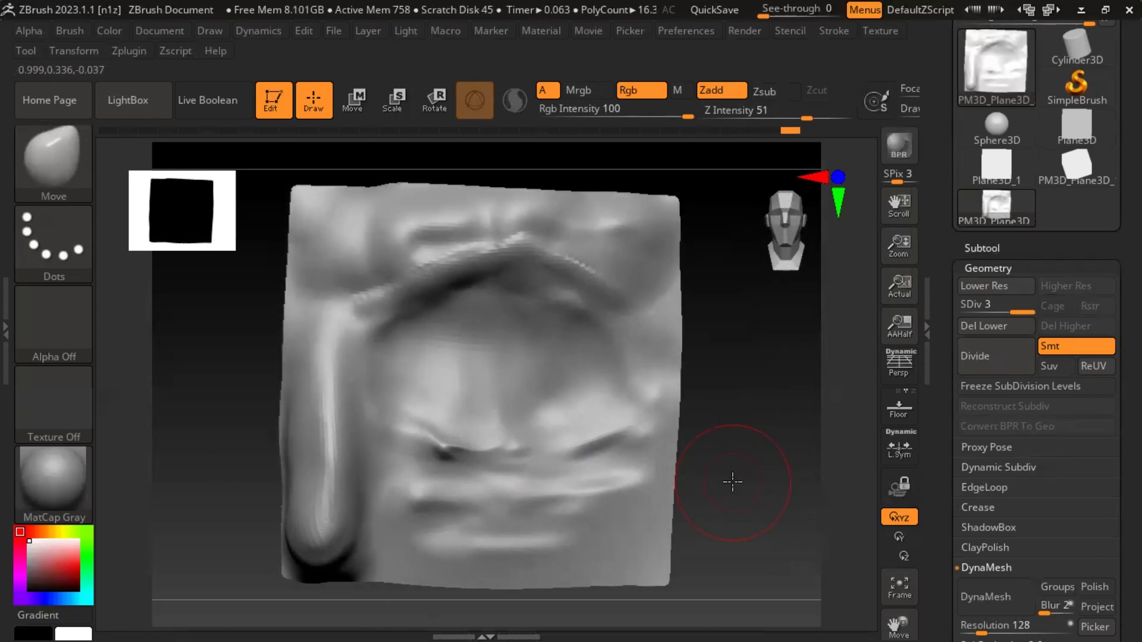
key("bracketleft")
key("bracketleft")
key("bracketleft")
key("bracketleft")
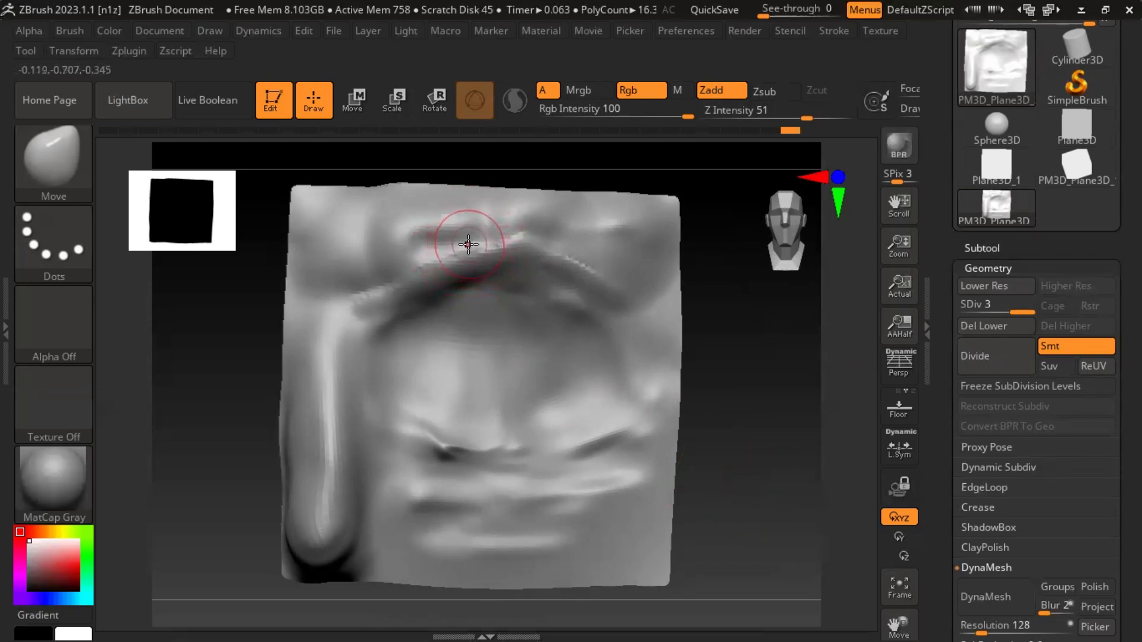
mouse_move(462, 247)
left_mouse_down("shift")
mouse_move(448, 242)
mouse_move(523, 204)
mouse_move(408, 248)
mouse_move(457, 214)
mouse_move(449, 204)
mouse_move(390, 219)
mouse_move(378, 259)
left_mouse_up("shift")
mouse_move(507, 226)
left_mouse_down("shift")
mouse_move(624, 230)
mouse_move(375, 206)
mouse_move(419, 215)
left_mouse_up("shift")
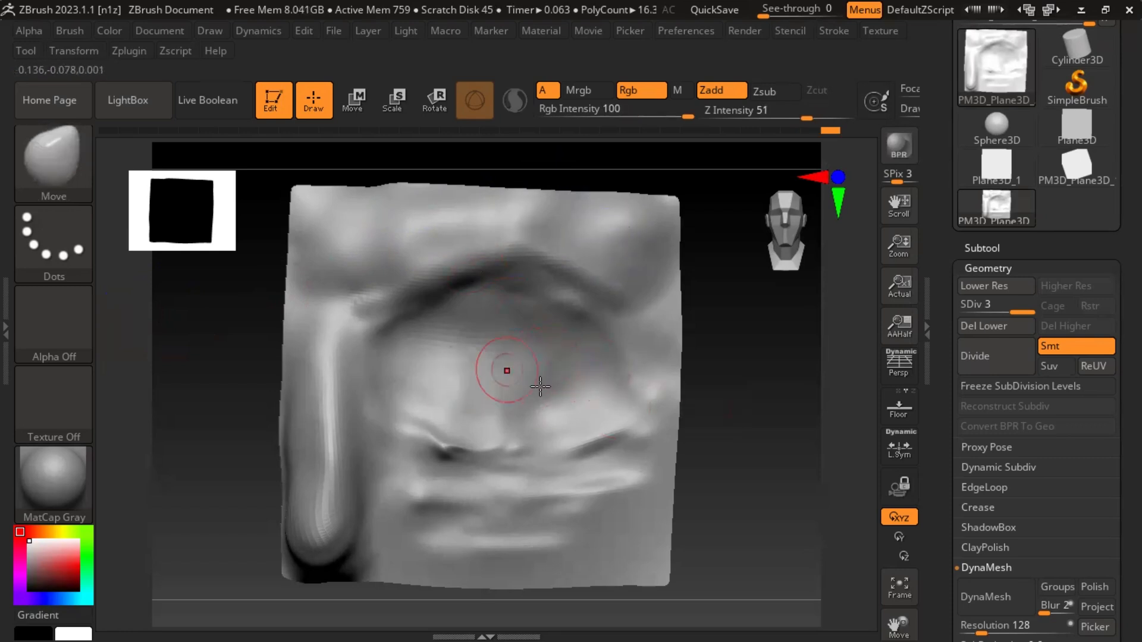
Step: Compare the sculpt with the eye reference image in CorelDRAW, examining the brow, eyelids, eyeball and surrounding folds, and return to ZBrush
key("alt+Tab")
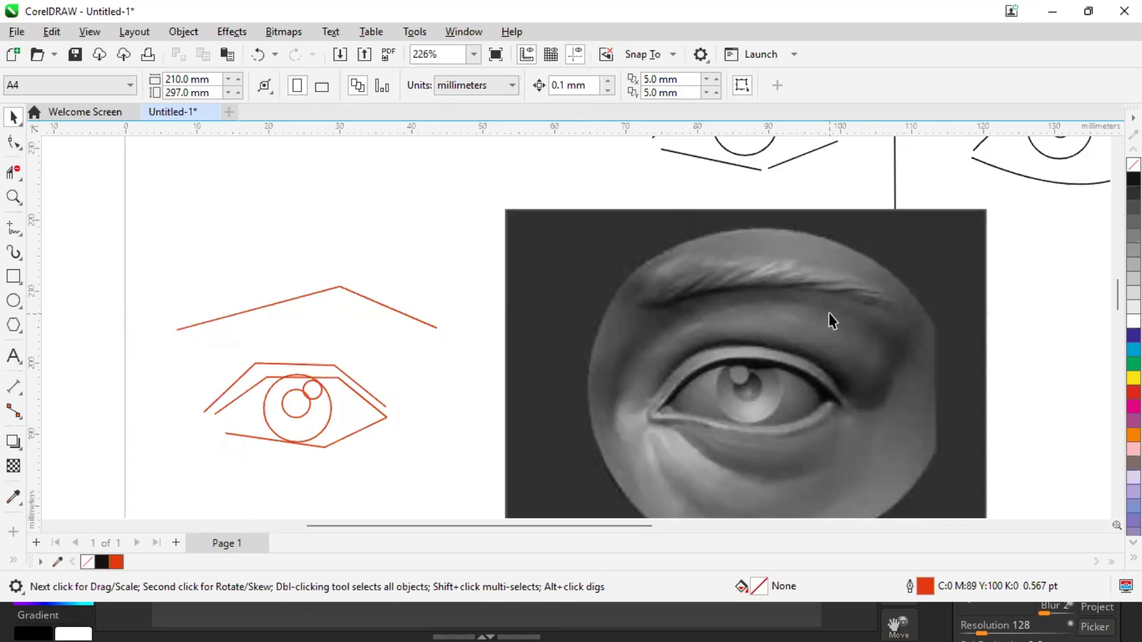
key("alt+Tab")
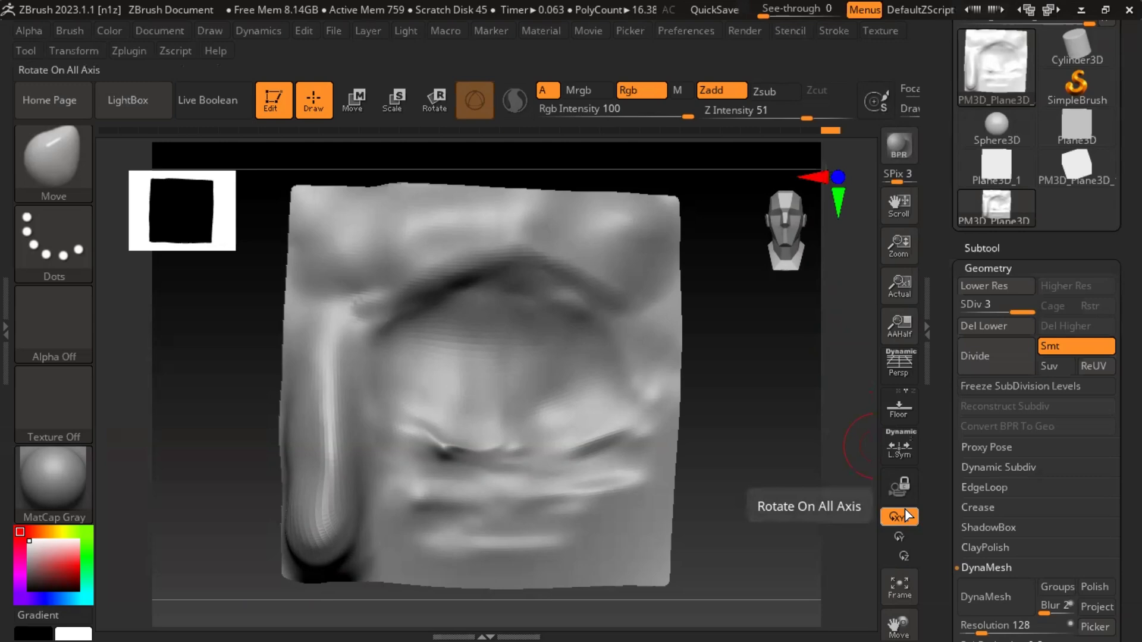
key("alt+Tab")
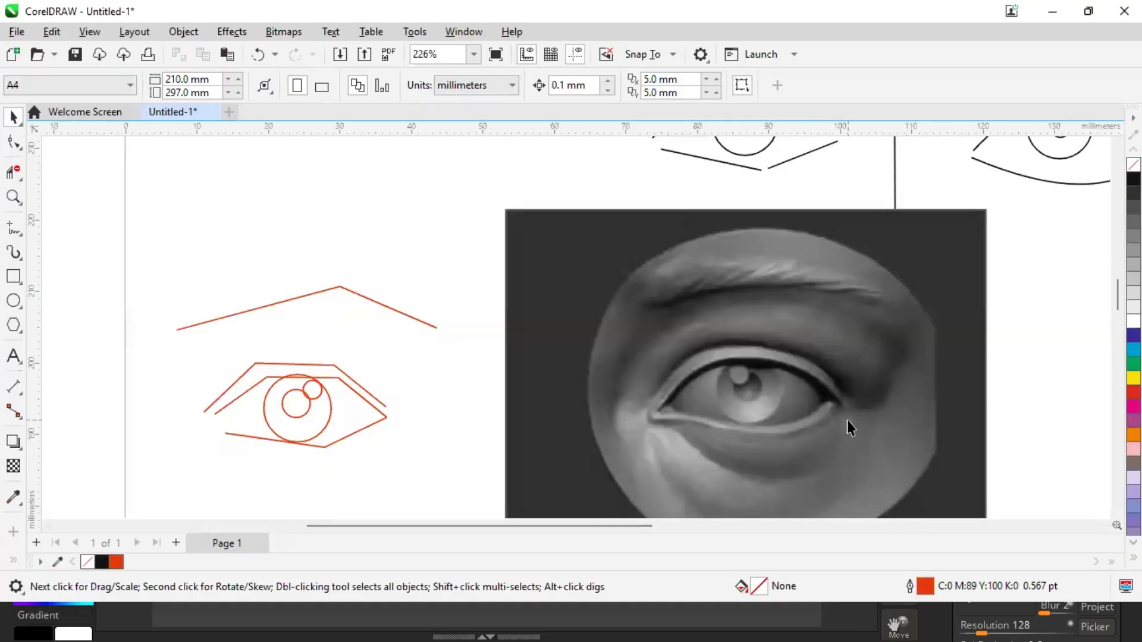
left_click_drag(847, 420, 819, 389)
scroll(815, 319, "up", 2)
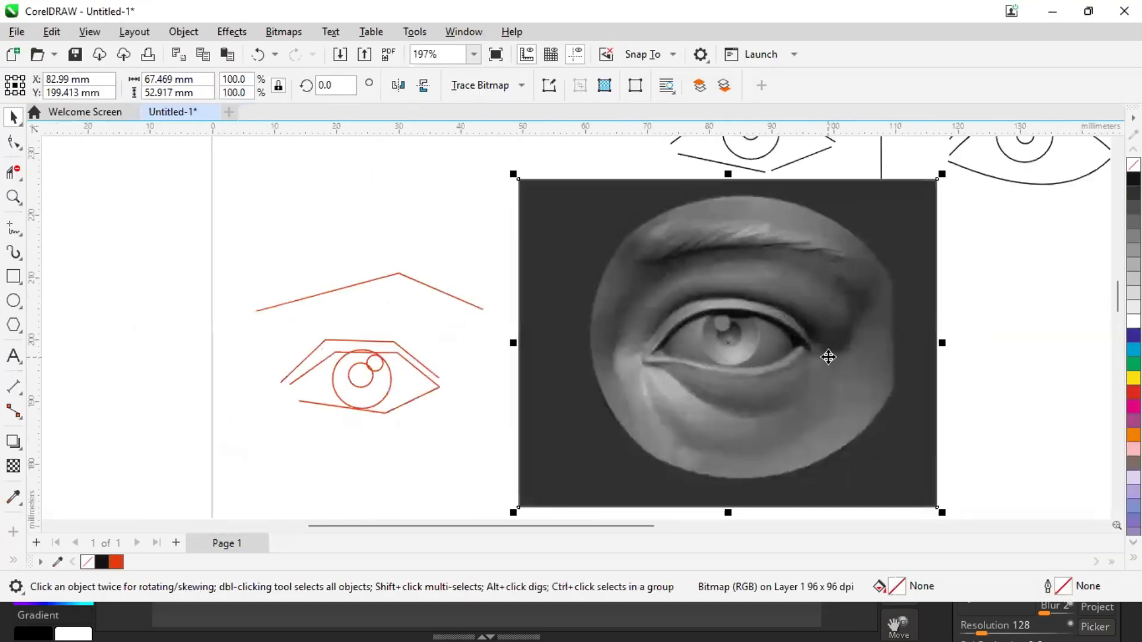
key("alt+Tab")
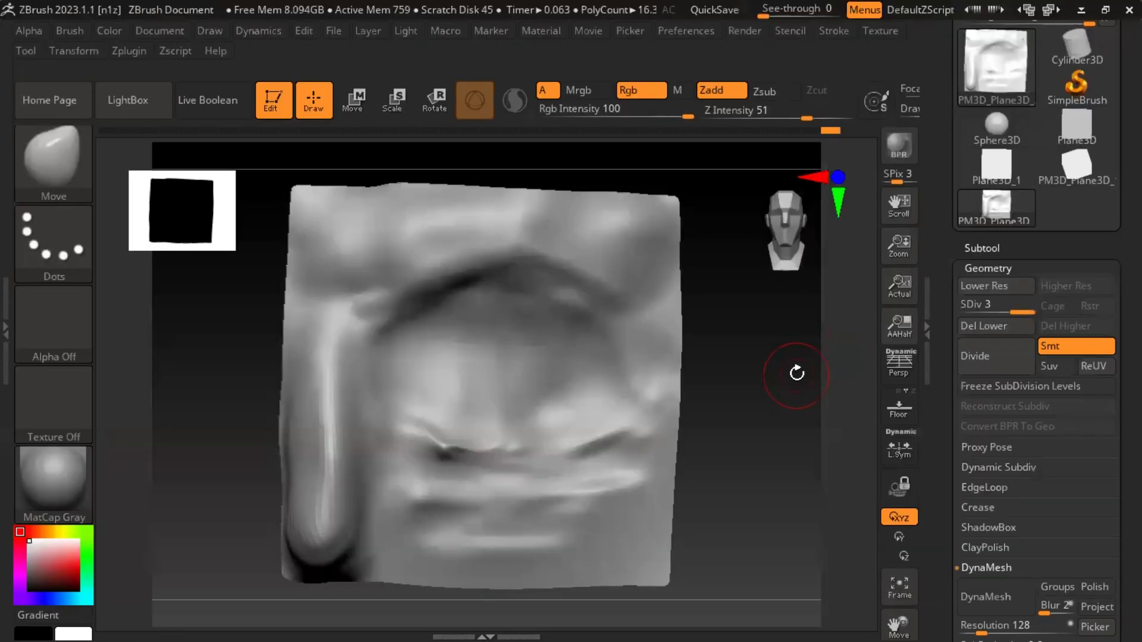
key("alt+Tab")
key("alt+Tab")
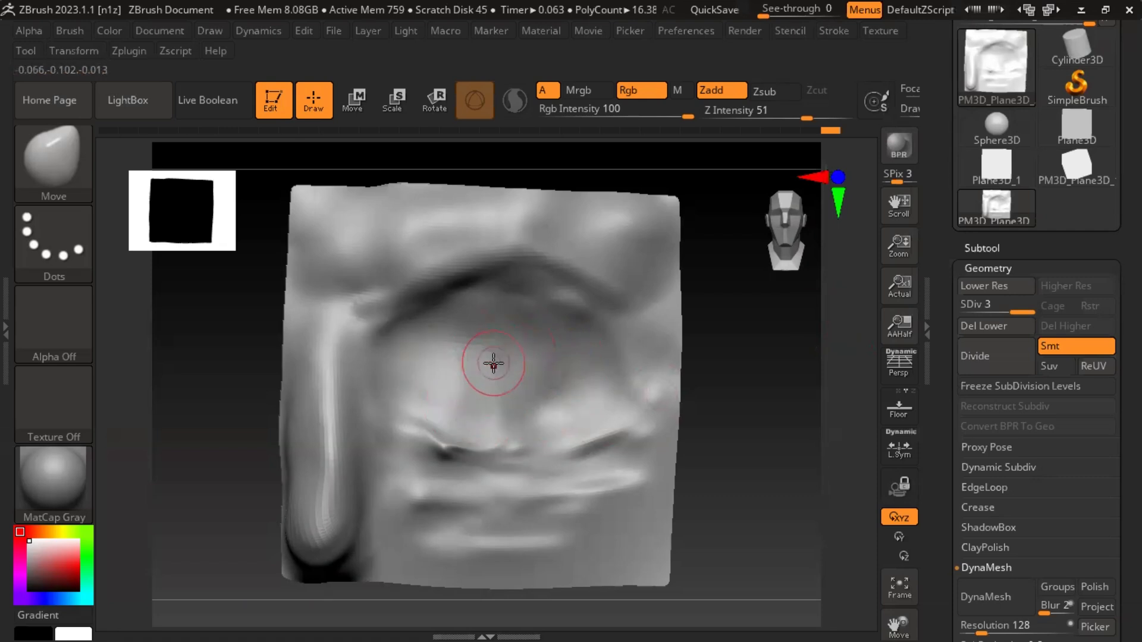
key("alt+Tab")
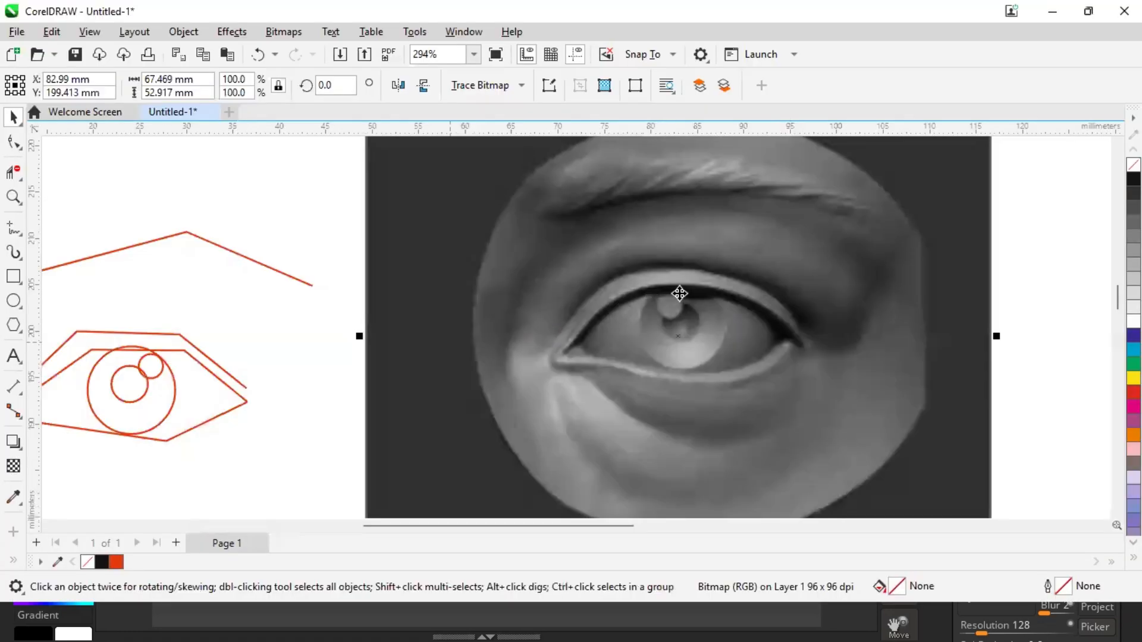
key("alt+Tab")
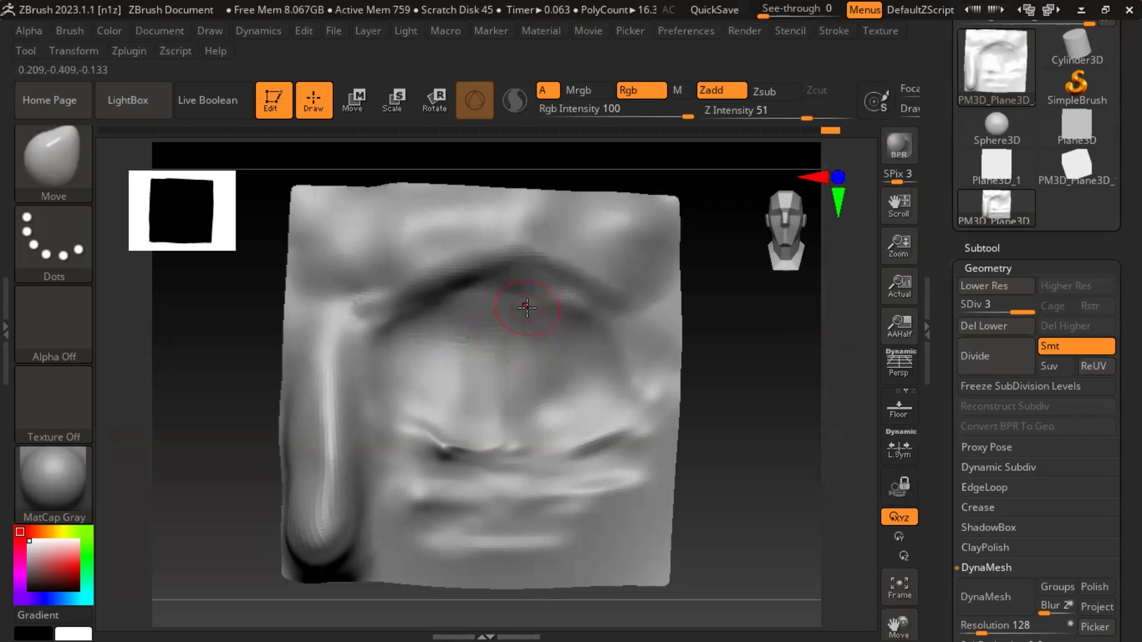
key("alt+Tab")
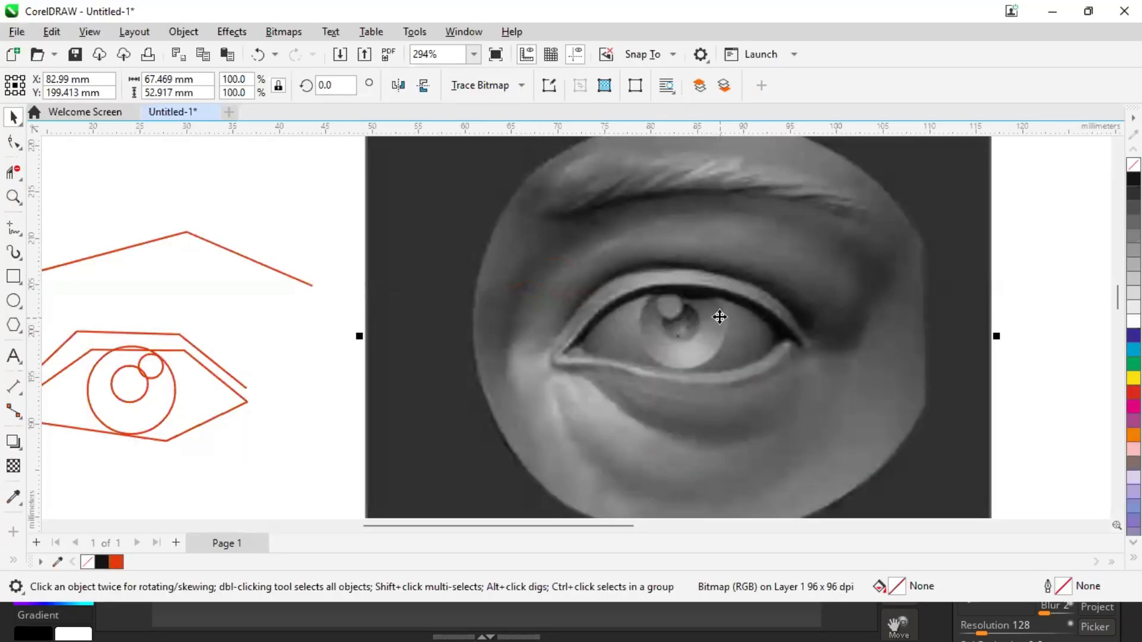
key("alt+Tab")
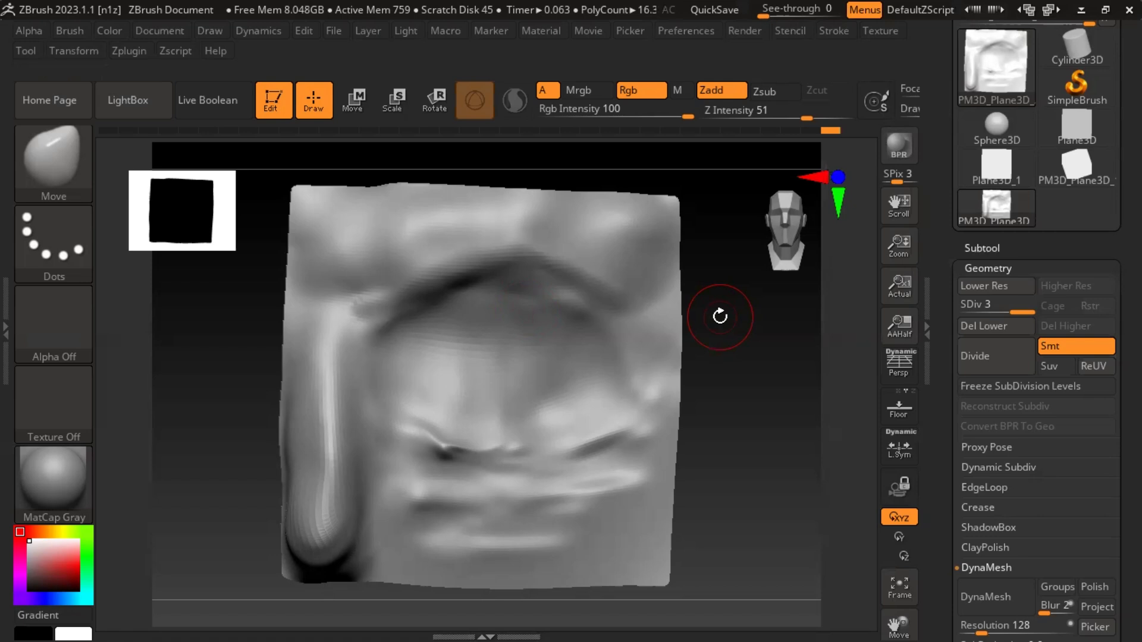
key("alt+Tab")
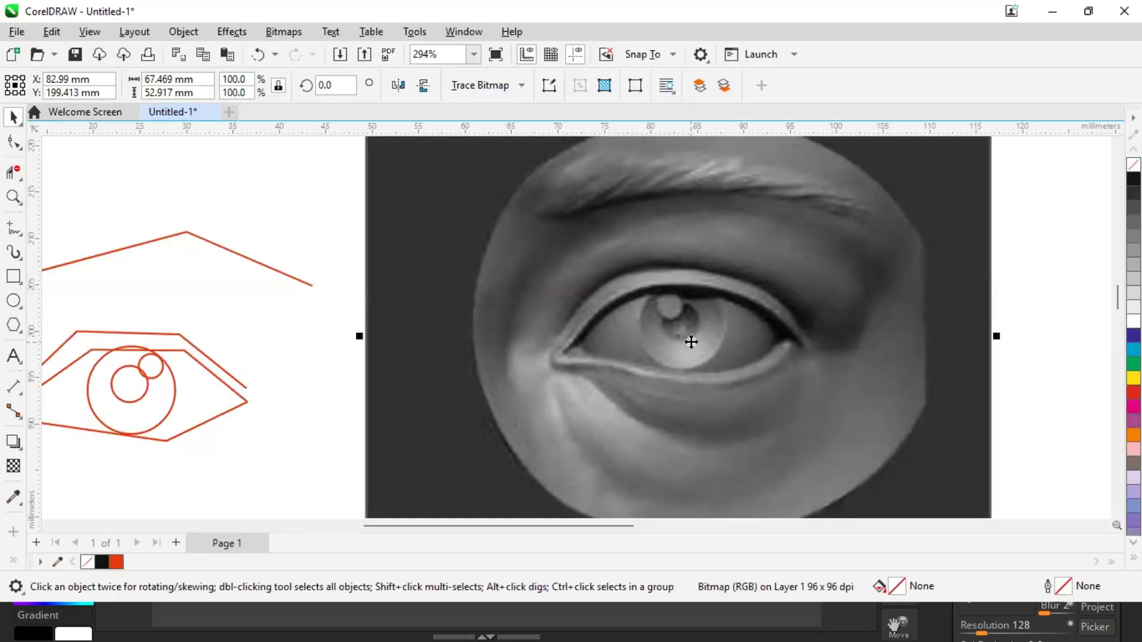
key("alt+Tab")
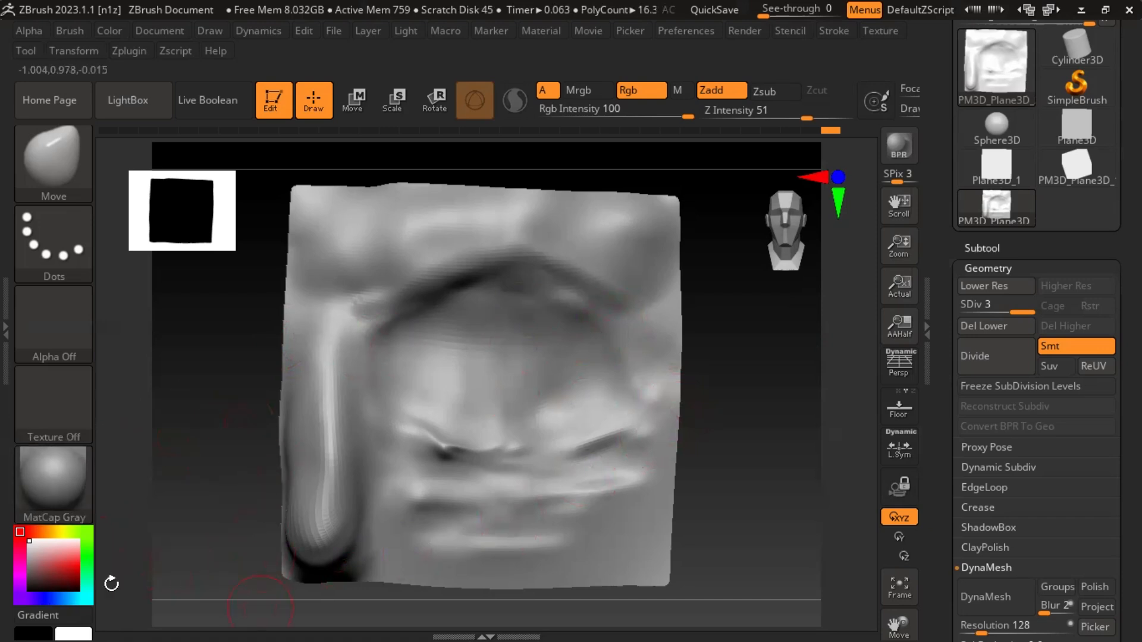
Step: Try an inverted Move stroke along the inner crease below the eyeball and undo it
mouse_move(164, 455)
left_mouse_down()
mouse_move(782, 462)
mouse_move(665, 373)
left_mouse_up()
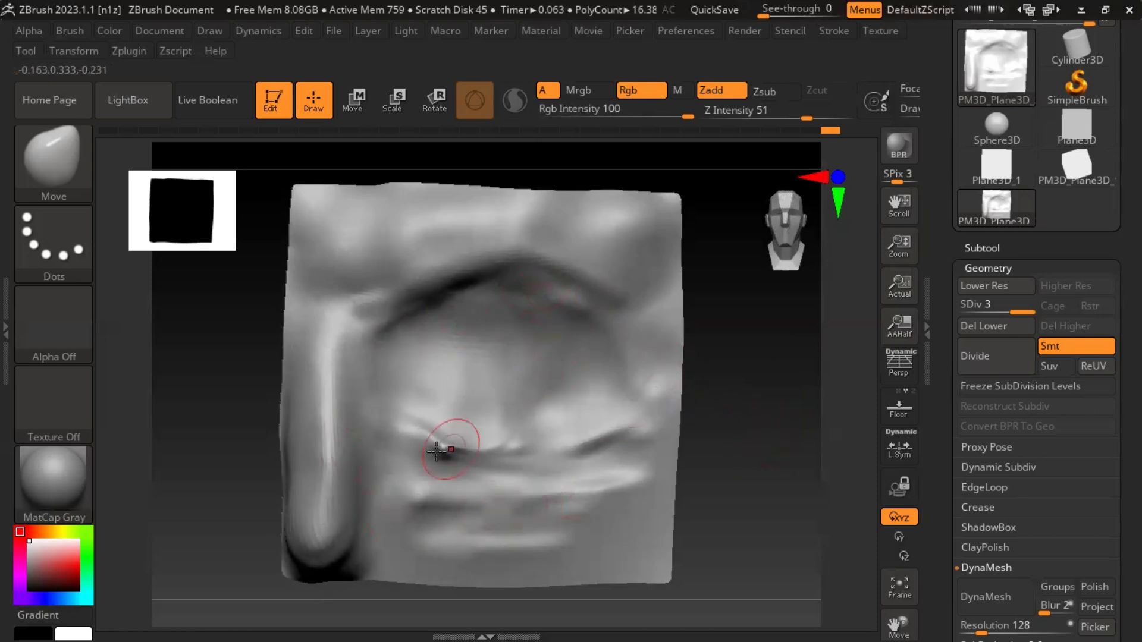
left_click_drag(422, 437, 489, 455, "alt")
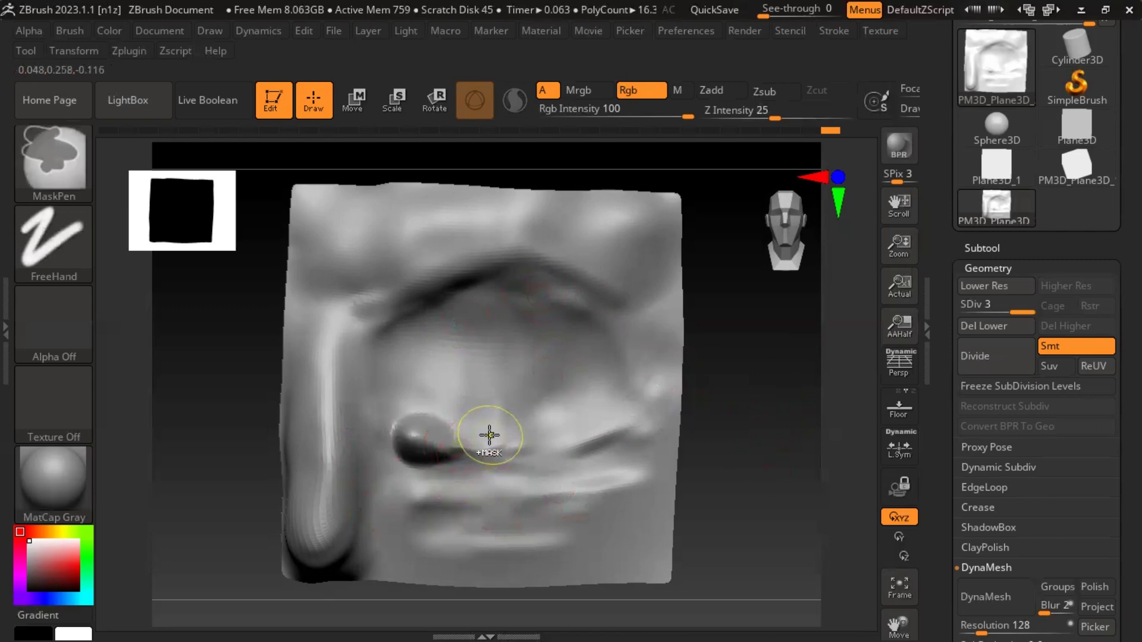
key("ctrl+z")
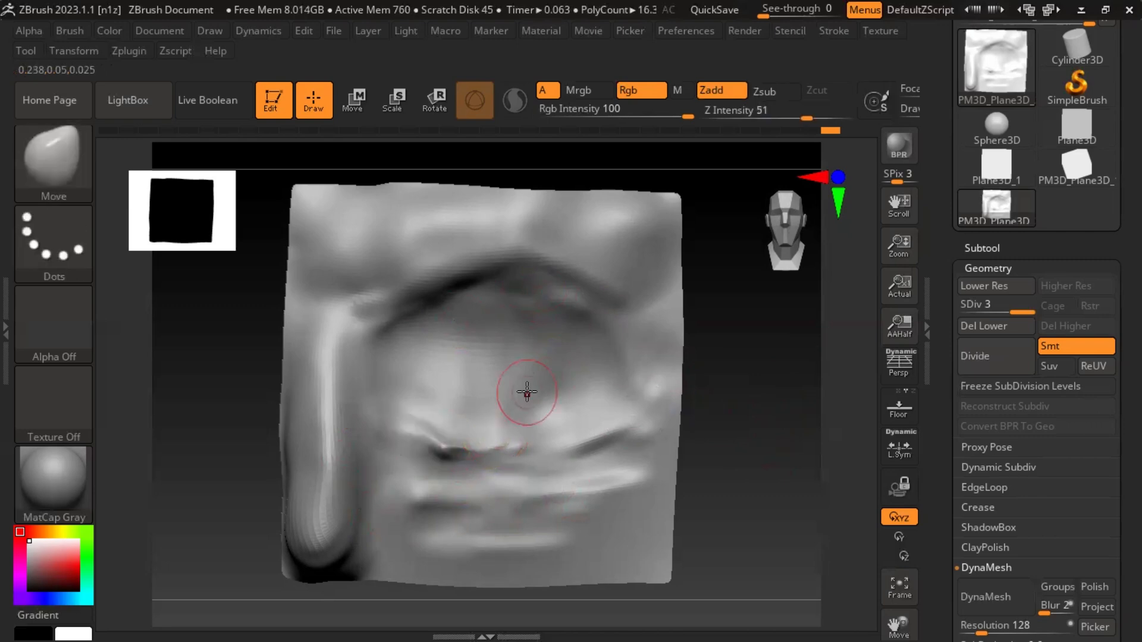
Step: Build up the arch above the eyeball and the inner eye area with ClayBuildup, and carve a groove beside the left ridge
key("b")
key("c")
key("b")
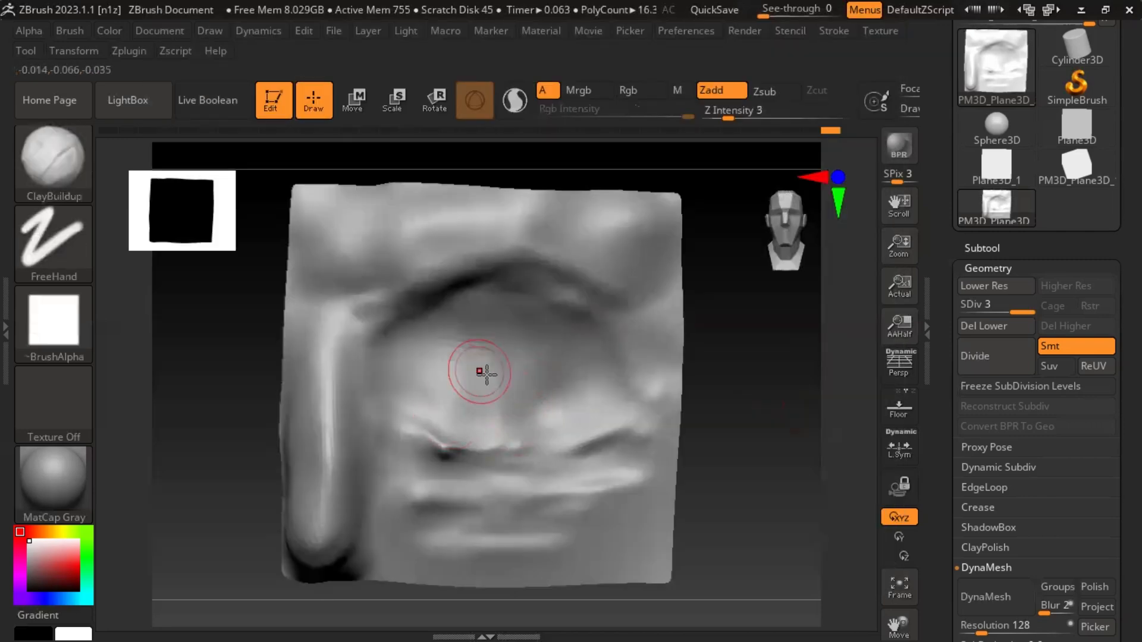
mouse_move(407, 352)
left_mouse_down()
mouse_move(384, 361)
mouse_move(380, 481)
mouse_move(383, 405)
left_mouse_up()
mouse_move(383, 460)
left_mouse_down("alt")
mouse_move(387, 449)
mouse_move(403, 484)
mouse_move(403, 377)
mouse_move(384, 367)
mouse_move(501, 300)
left_mouse_up("alt")
mouse_move(364, 360)
left_mouse_down("alt")
mouse_move(420, 526)
mouse_move(555, 305)
mouse_move(372, 381)
left_mouse_up("alt")
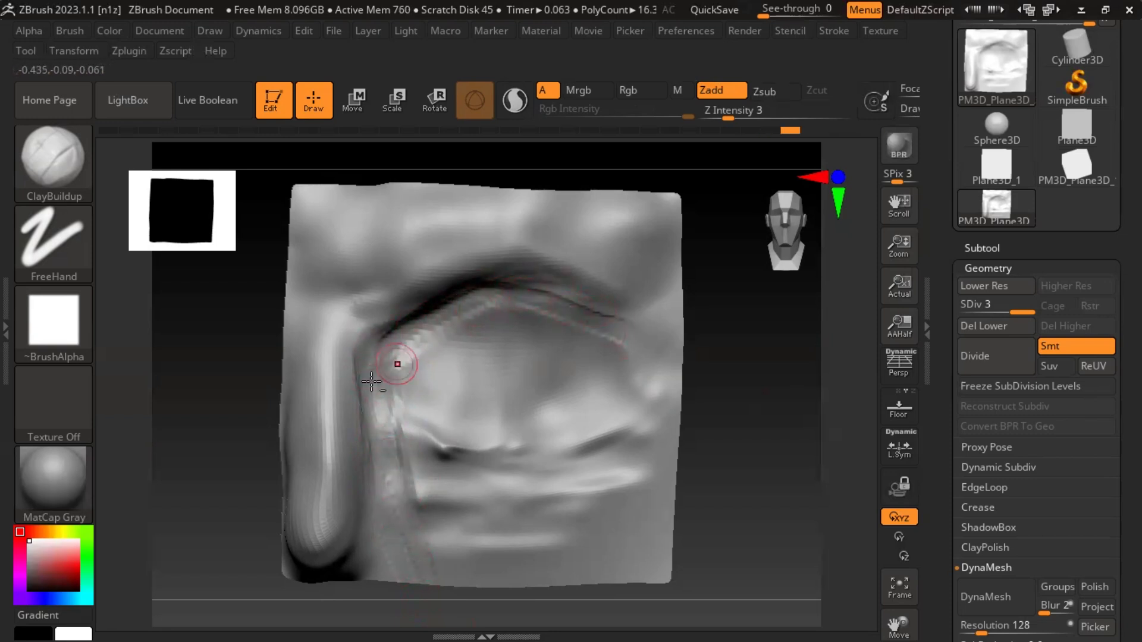
Step: Smooth the new clay strokes along the upper arch and down across the inner eye area
left_click_drag(433, 307, 408, 330, "shift")
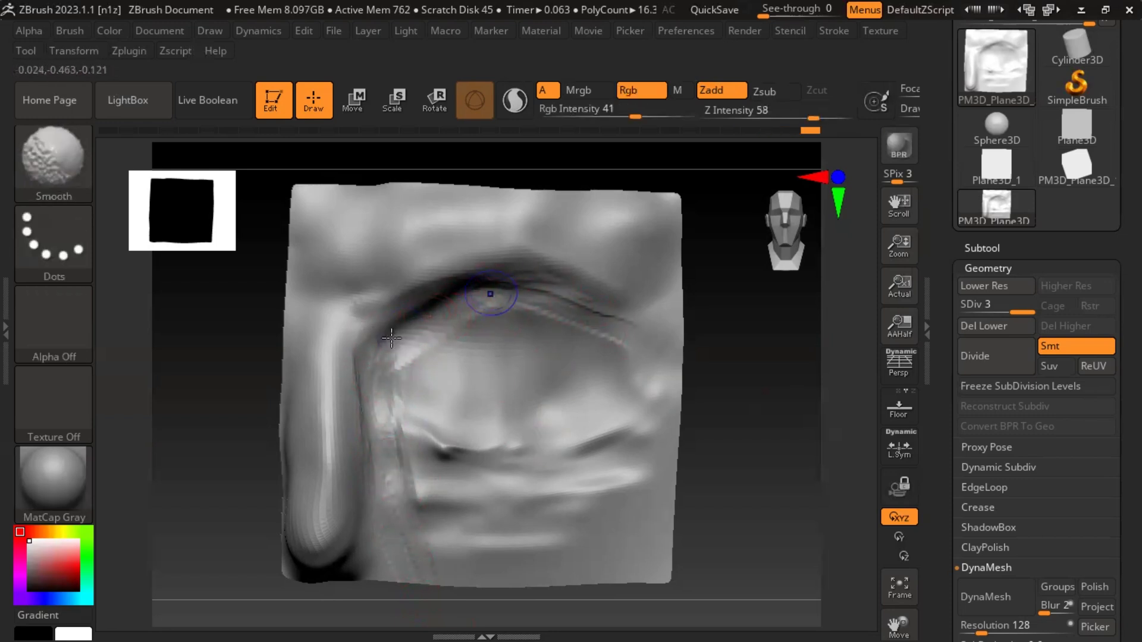
mouse_move(489, 294)
left_mouse_down("shift")
mouse_move(441, 451)
mouse_move(493, 464)
left_mouse_up("shift")
left_click_drag(731, 507, 714, 311)
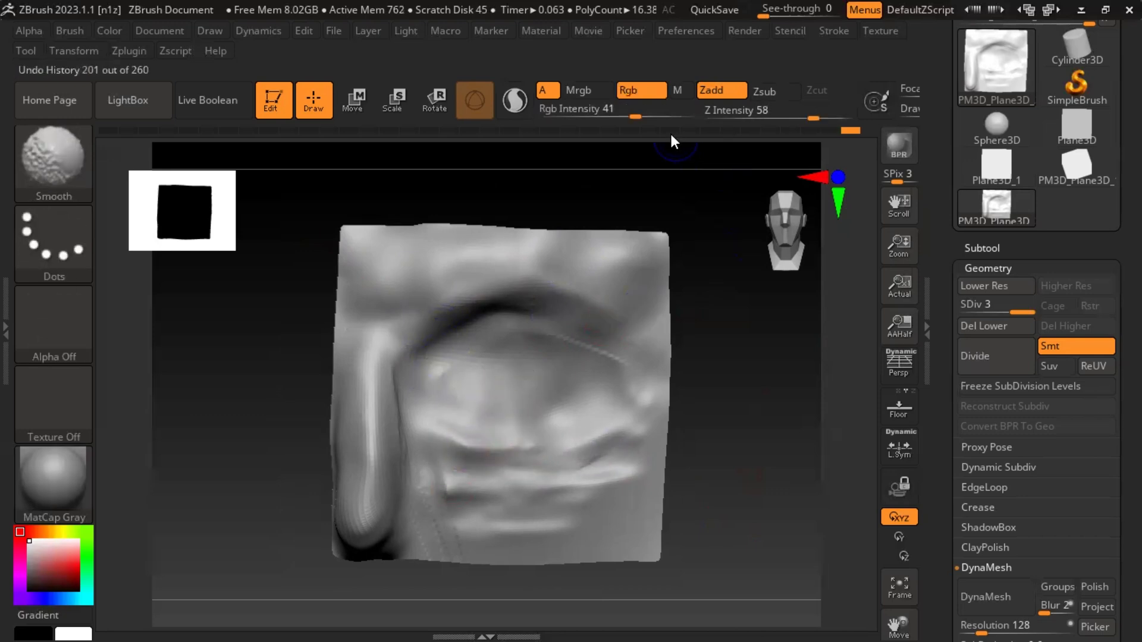
Step: Set the Smooth brush's Rgb Intensity and Z Intensity to 100, and soften the folds between the left ridge and the eyeball
left_click(664, 114)
left_click_drag(635, 115, 699, 135)
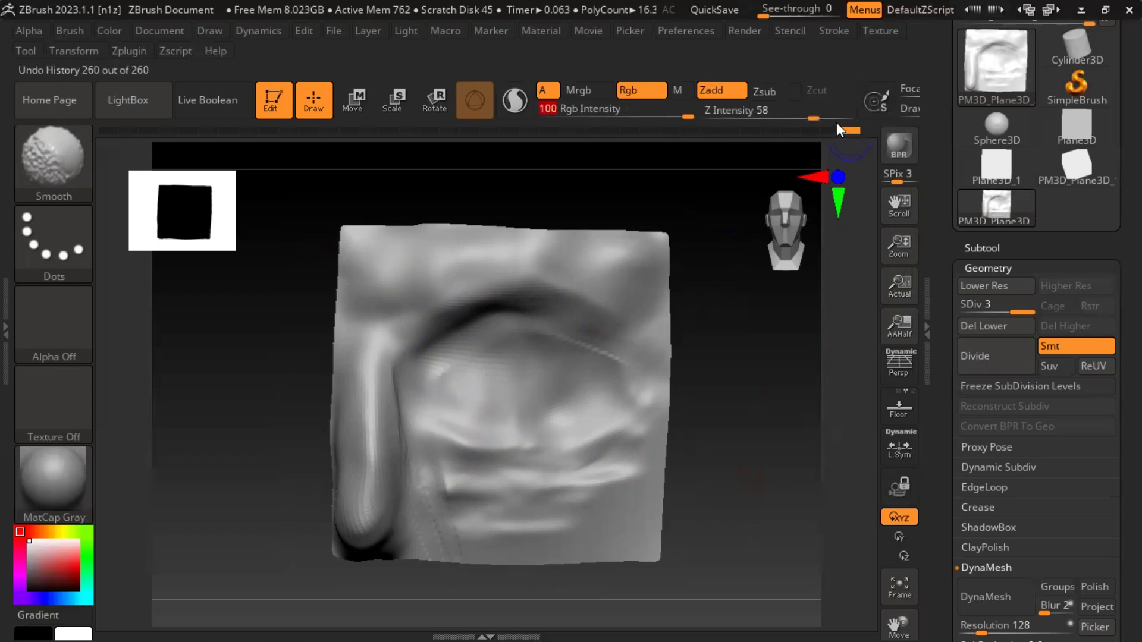
left_click_drag(839, 130, 859, 122)
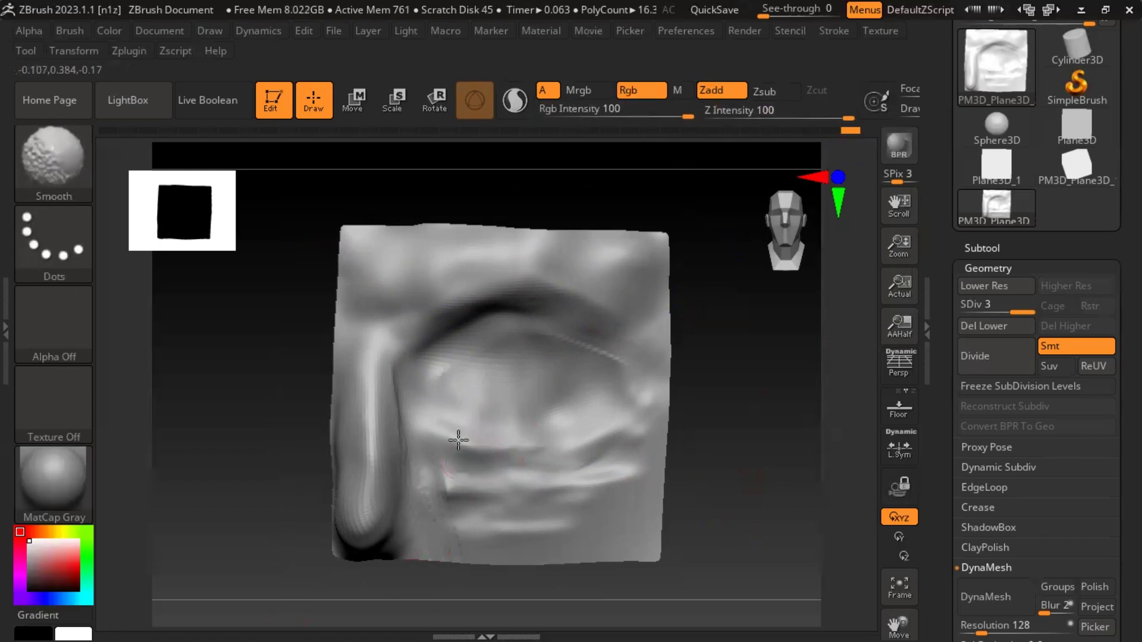
mouse_move(697, 501)
left_mouse_down()
mouse_move(676, 502)
mouse_move(652, 463)
mouse_move(707, 461)
mouse_move(726, 490)
mouse_move(701, 473)
mouse_move(693, 519)
mouse_move(709, 491)
left_mouse_up()
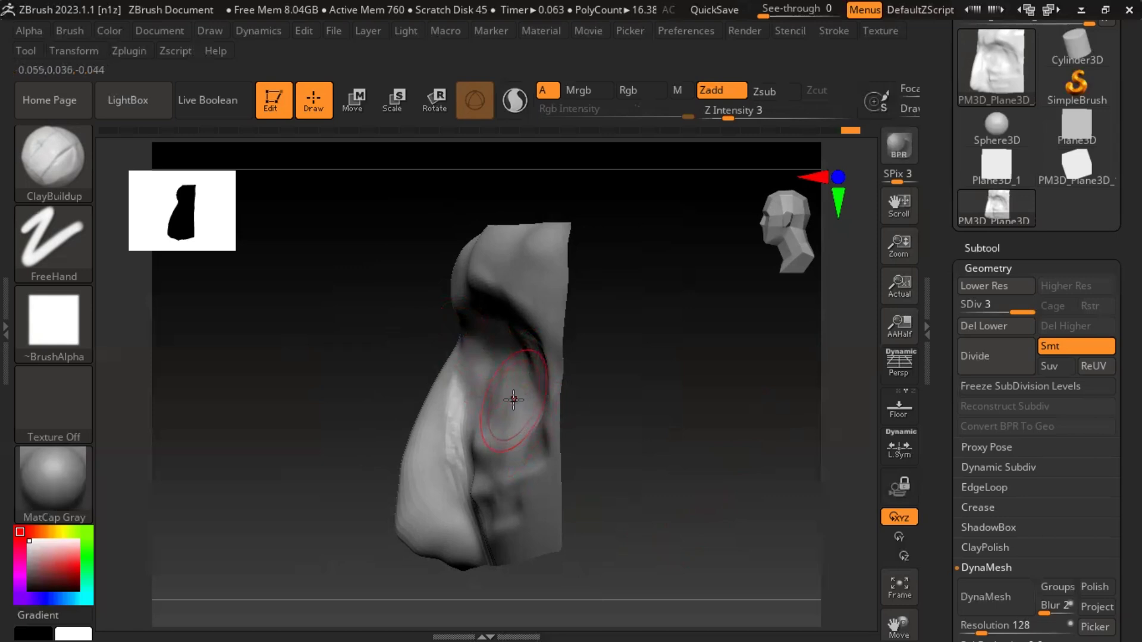
Step: Examine the brow, eye socket and left ridge from the front, from tilted angles and from the side
mouse_move(599, 446)
left_mouse_down()
mouse_move(693, 448)
mouse_move(701, 375)
left_mouse_up()
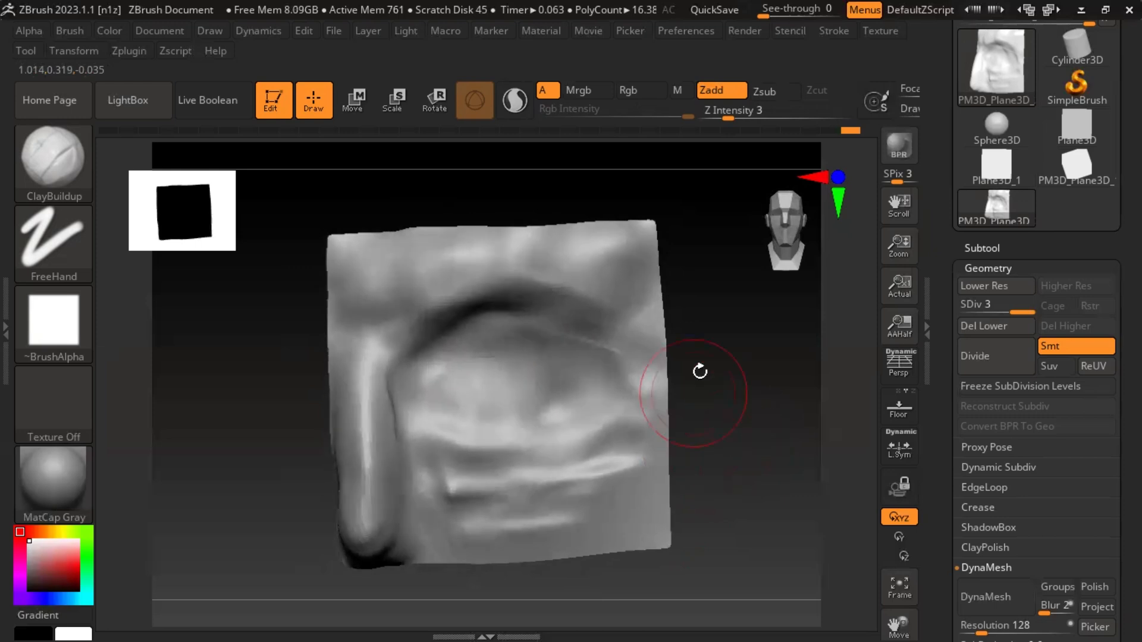
mouse_move(757, 448)
left_mouse_down()
mouse_move(696, 476)
mouse_move(764, 440)
left_mouse_up()
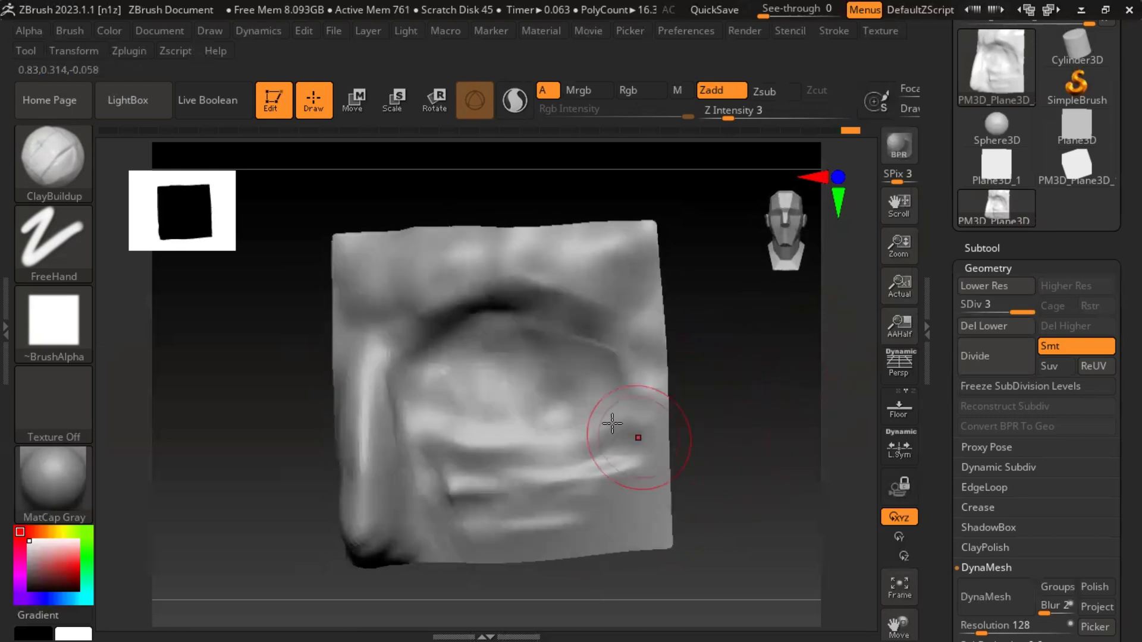
left_click_drag(751, 492, 761, 464)
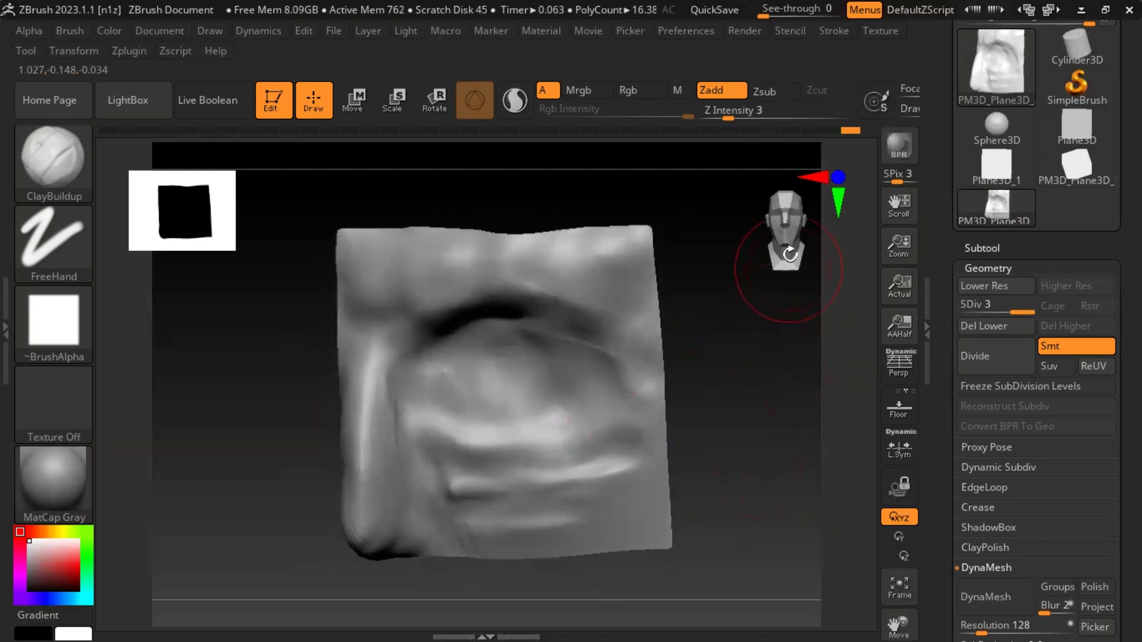
left_click(789, 254)
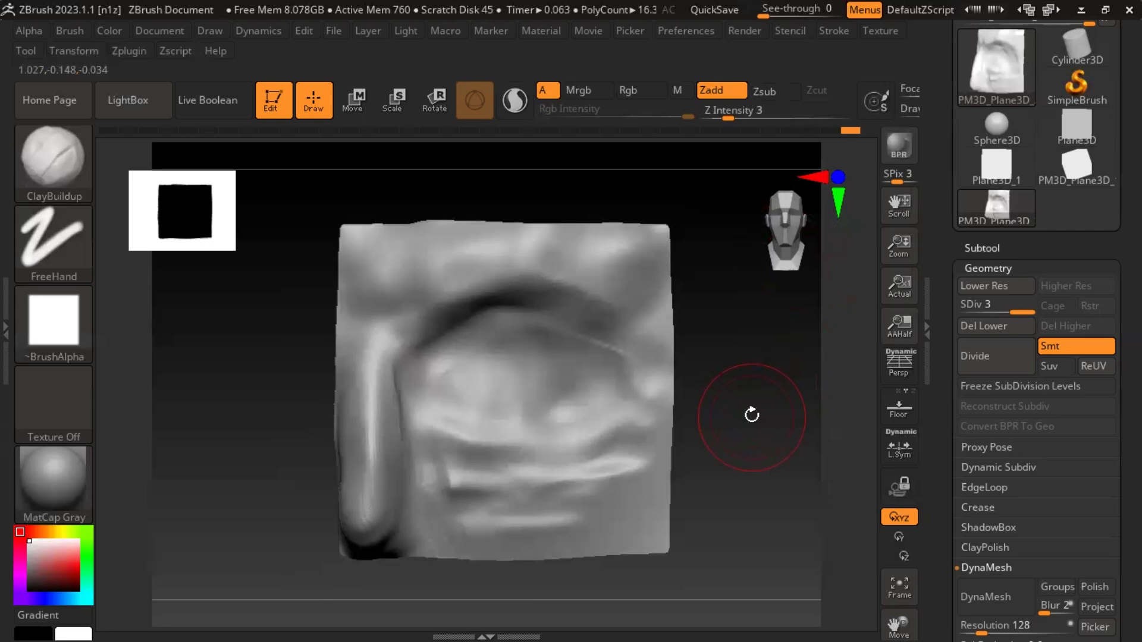
mouse_move(752, 414)
left_mouse_down()
mouse_move(657, 452)
mouse_move(685, 436)
left_mouse_up()
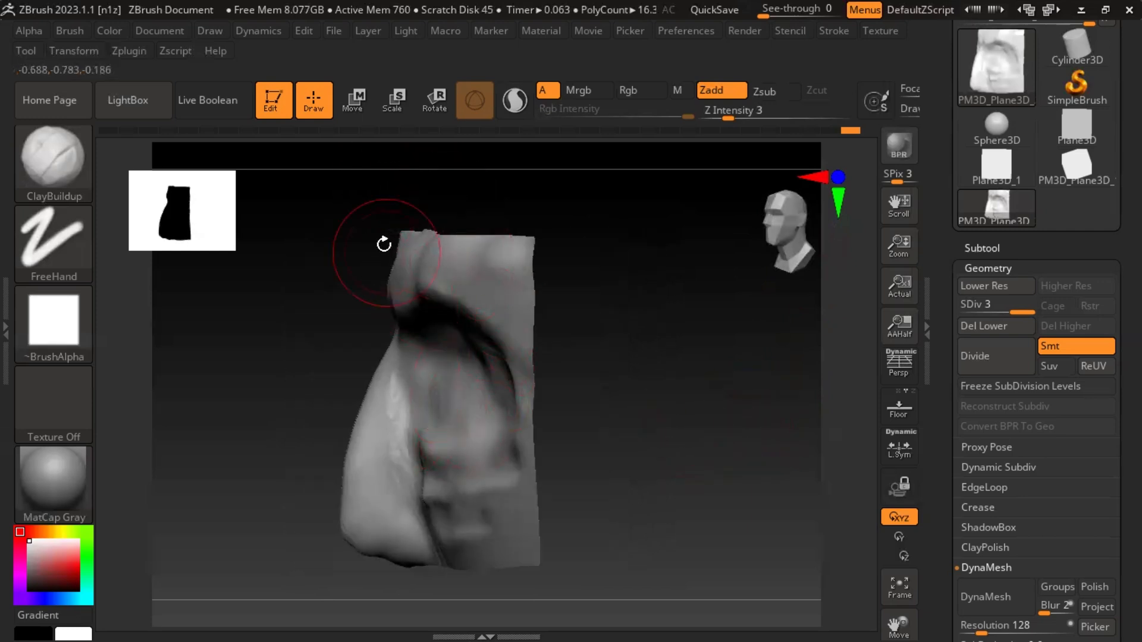
Step: Pull the eyeball forward from the side view and adjust its inner surface at a tilted angle with the Move brush
key("b")
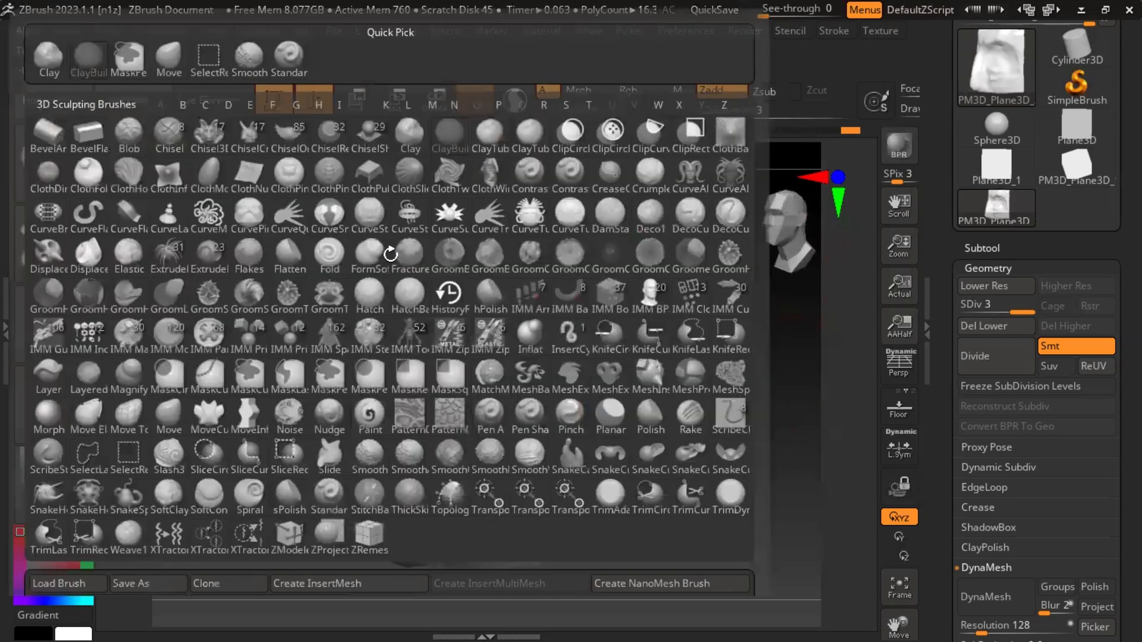
key("m")
key("v")
left_click_drag(609, 415, 571, 423)
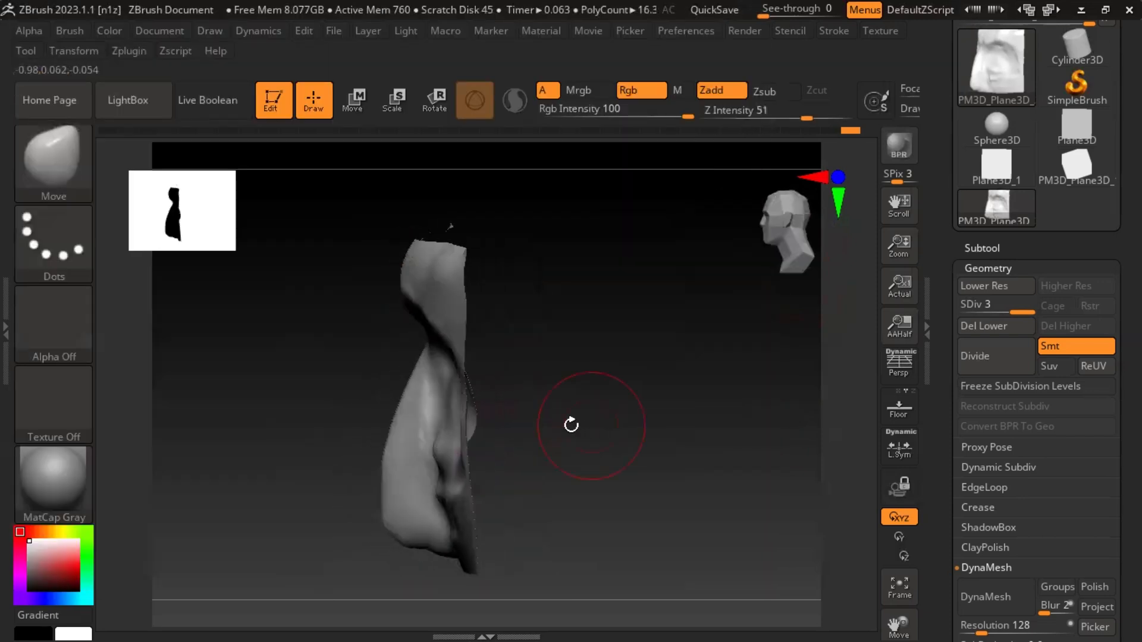
left_click_drag(450, 396, 391, 395)
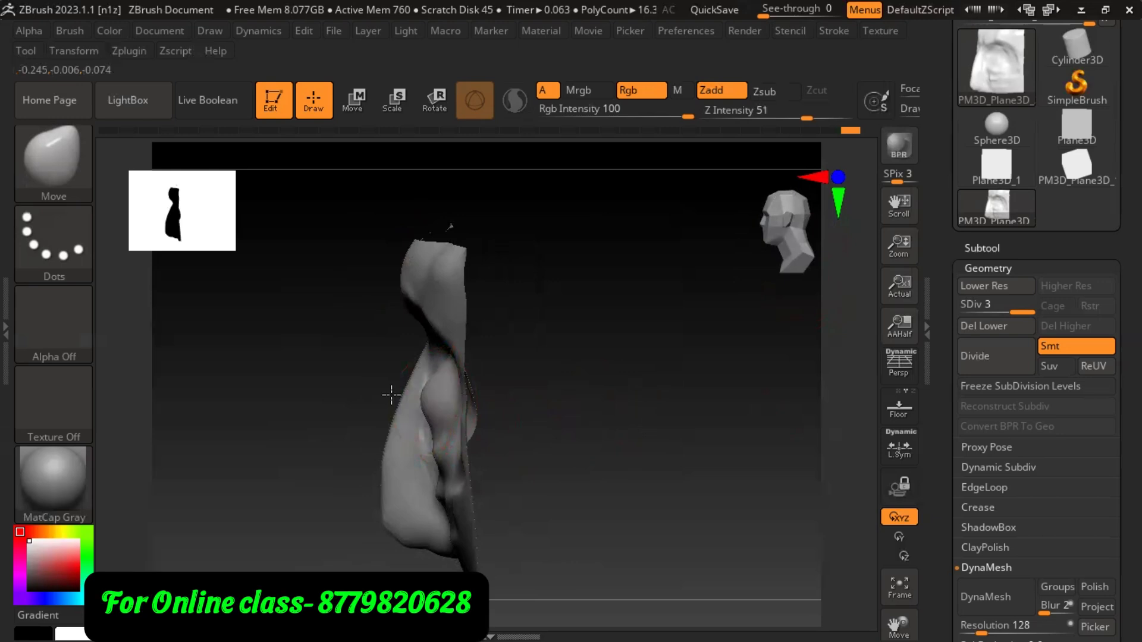
left_click_drag(578, 430, 759, 426)
left_click_drag(695, 466, 741, 455)
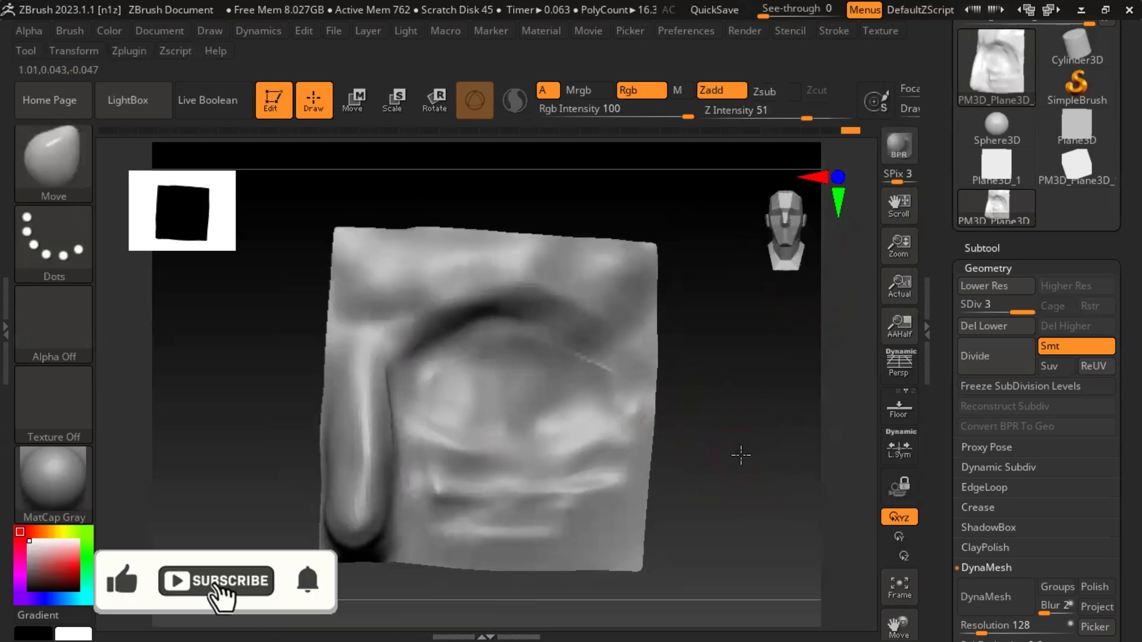
left_click(777, 242)
right_click_drag(741, 390, 752, 436, "ctrl")
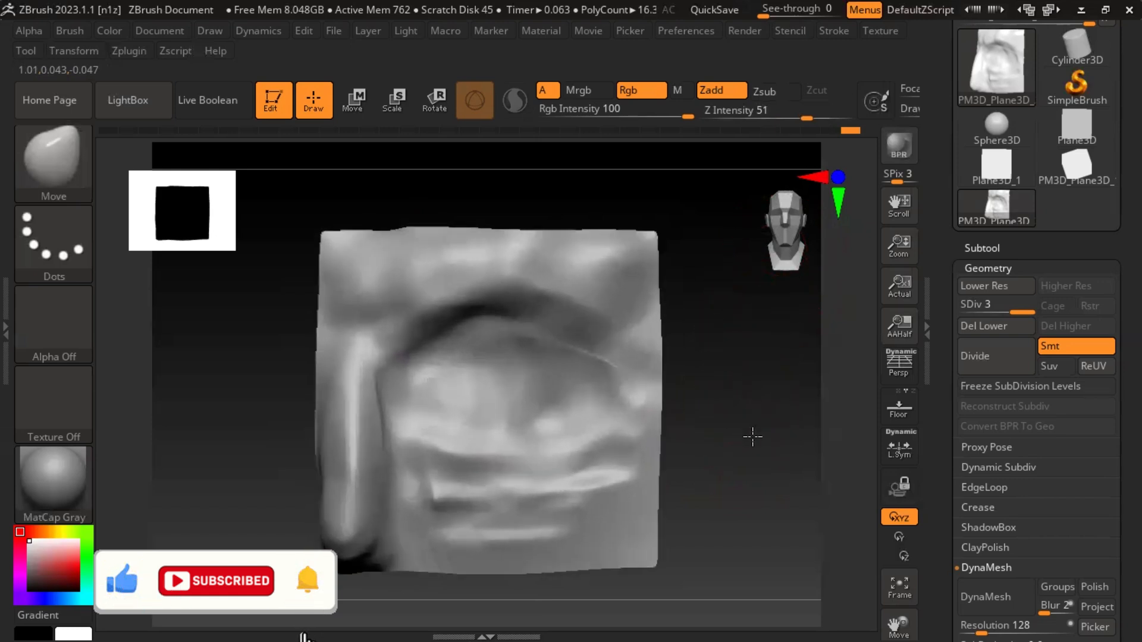
mouse_move(752, 436)
left_mouse_down()
mouse_move(756, 454)
mouse_move(684, 459)
mouse_move(631, 443)
left_mouse_up()
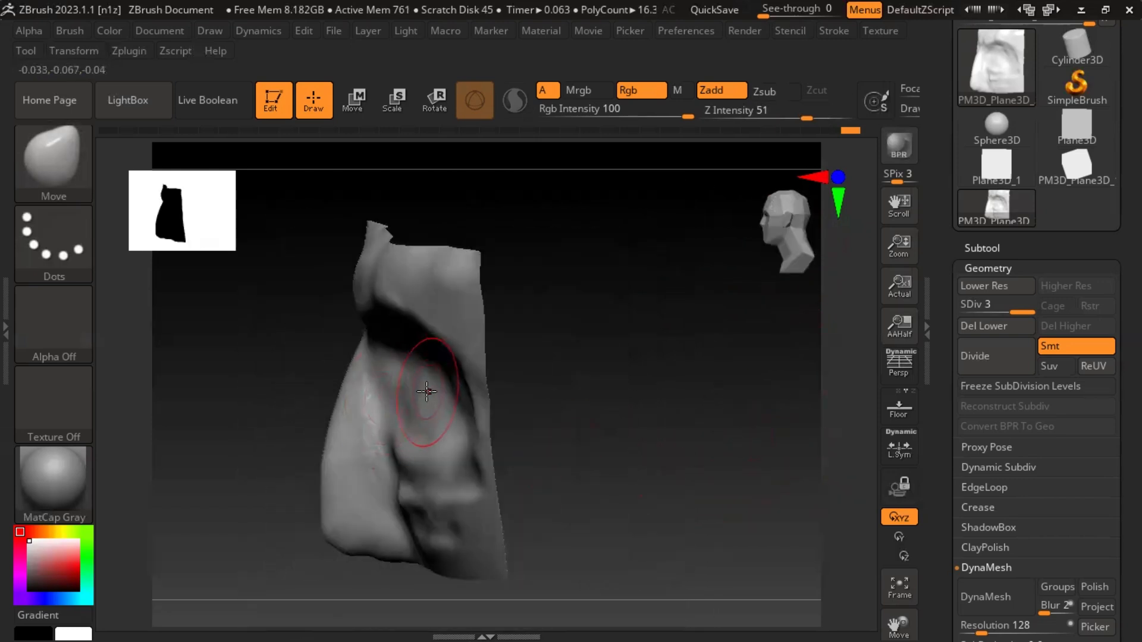
left_click_drag(427, 391, 449, 397)
Step: Try to reshape the eyeball surface from other tilted angles with the Move brush, and undo the last two moves
left_click_drag(614, 426, 722, 428)
left_click_drag(474, 402, 486, 416)
left_click_drag(619, 431, 684, 440)
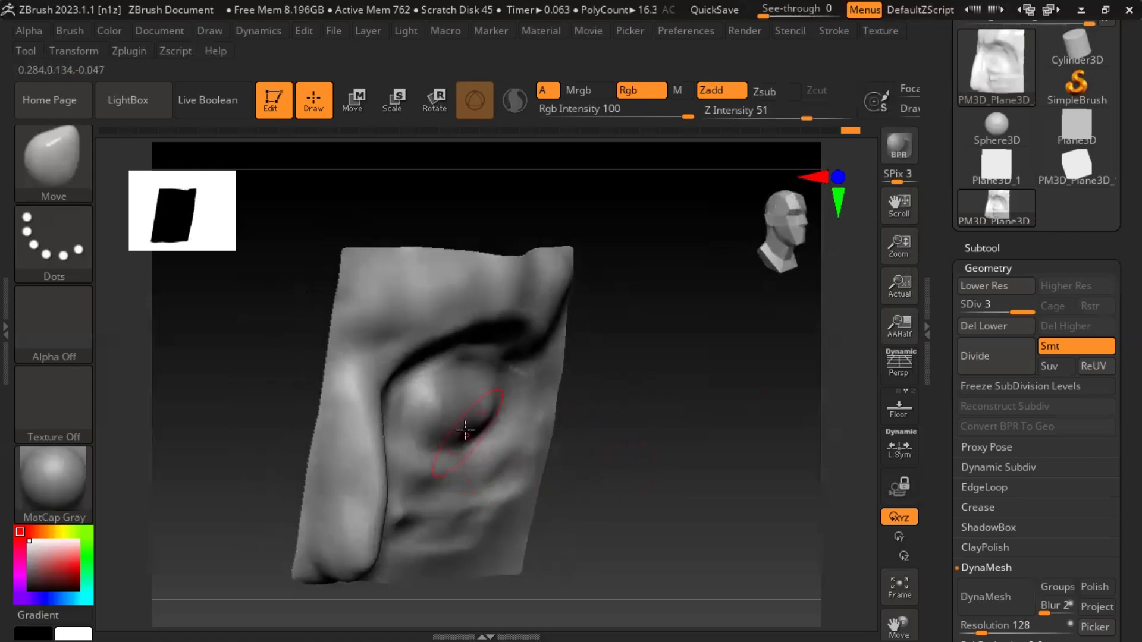
left_click_drag(465, 430, 453, 404)
left_click_drag(622, 439, 556, 435)
mouse_move(695, 397)
left_mouse_down()
mouse_move(665, 399)
mouse_move(714, 408)
left_mouse_up()
key("ctrl+z")
key("ctrl+z")
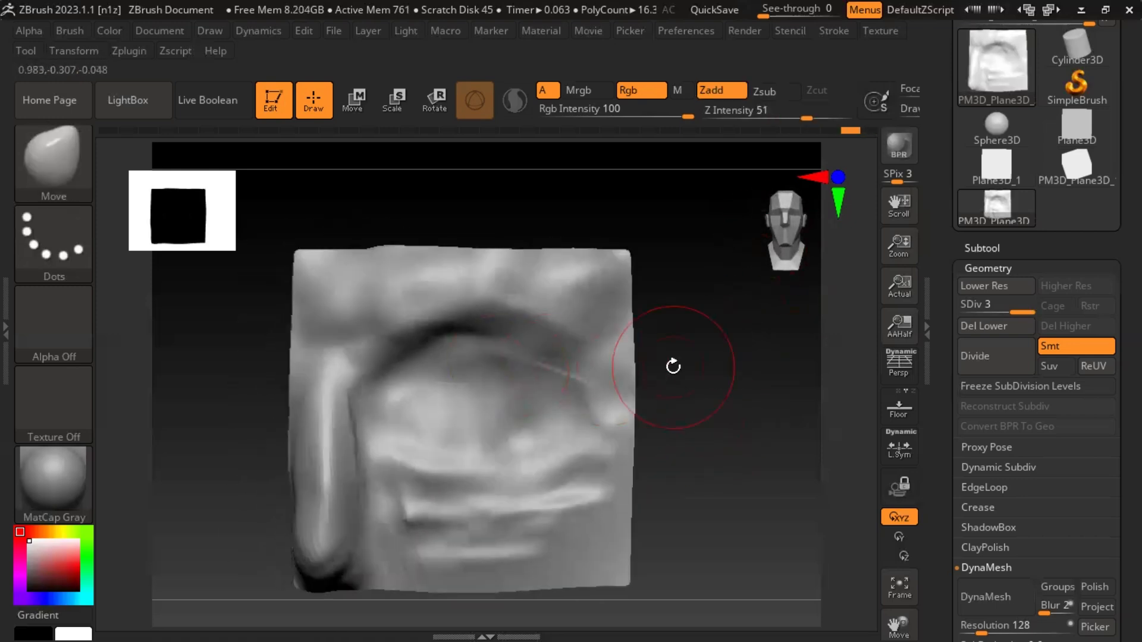
Step: Switch to CorelDRAW to examine the shaded eye reference and the traced lid lines, and return to ZBrush
key("alt+Tab")
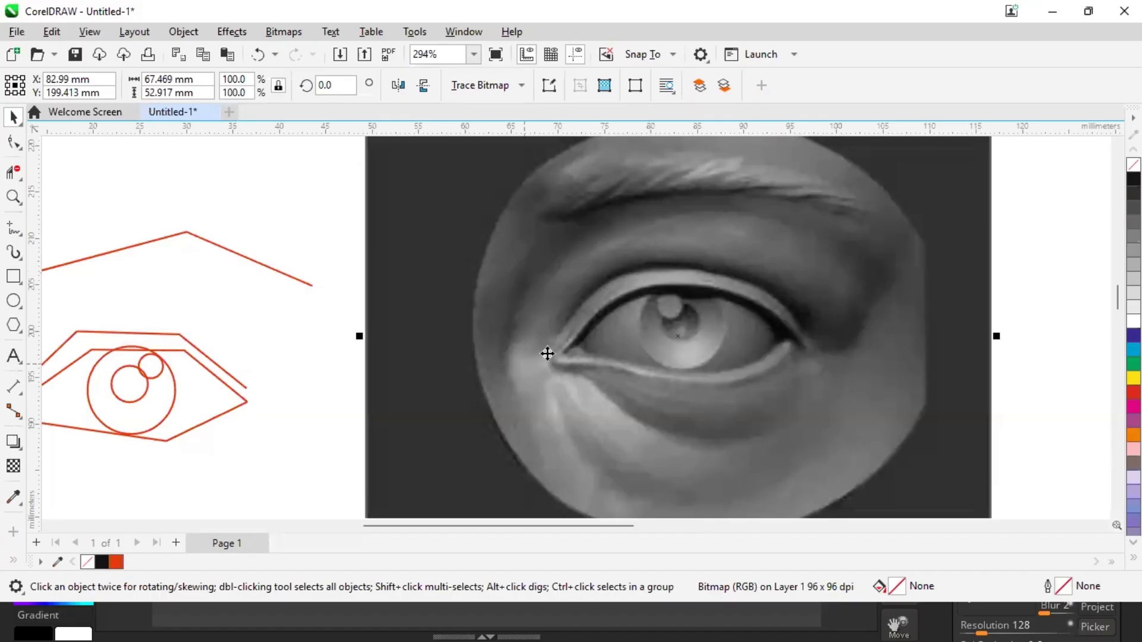
scroll(445, 321, "down", 2)
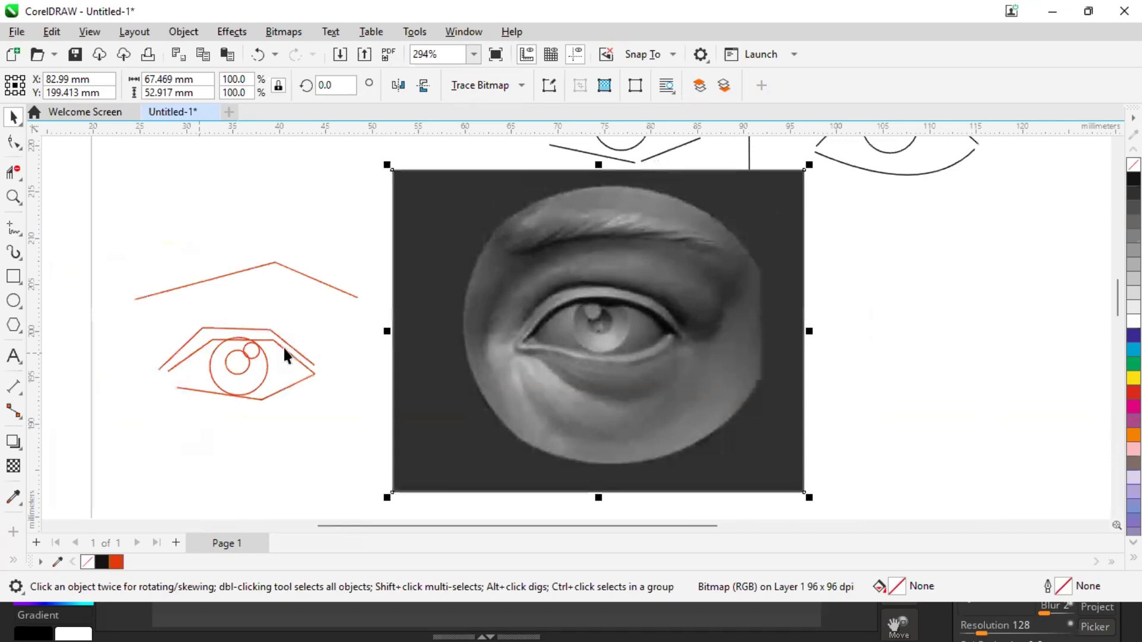
scroll(363, 380, "up", 1)
key("alt+Tab")
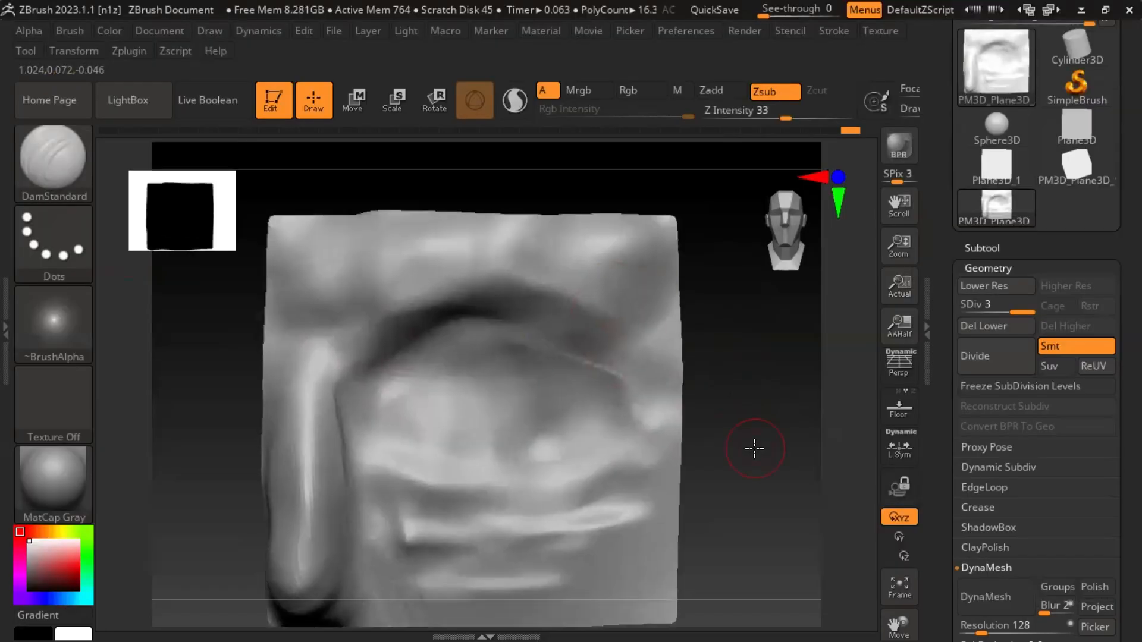
Step: Build up the arched upper eyelid across the eyeball from inner to outer corner with ClayBuildup, checking the CorelDRAW eye reference
key("b")
key("c")
key("b")
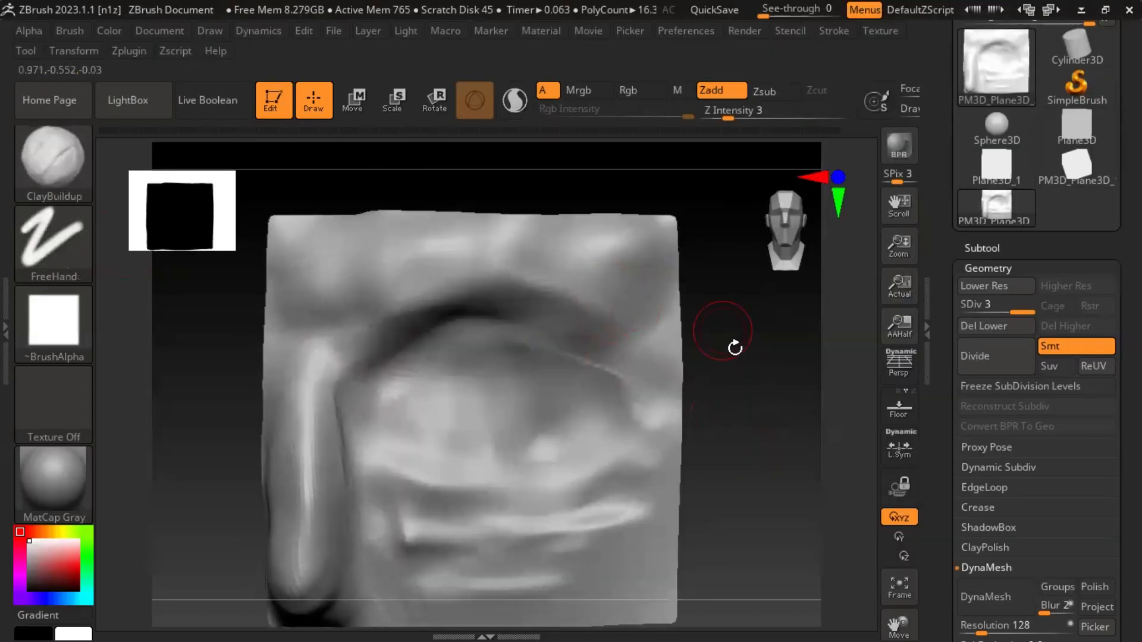
key("alt+Tab")
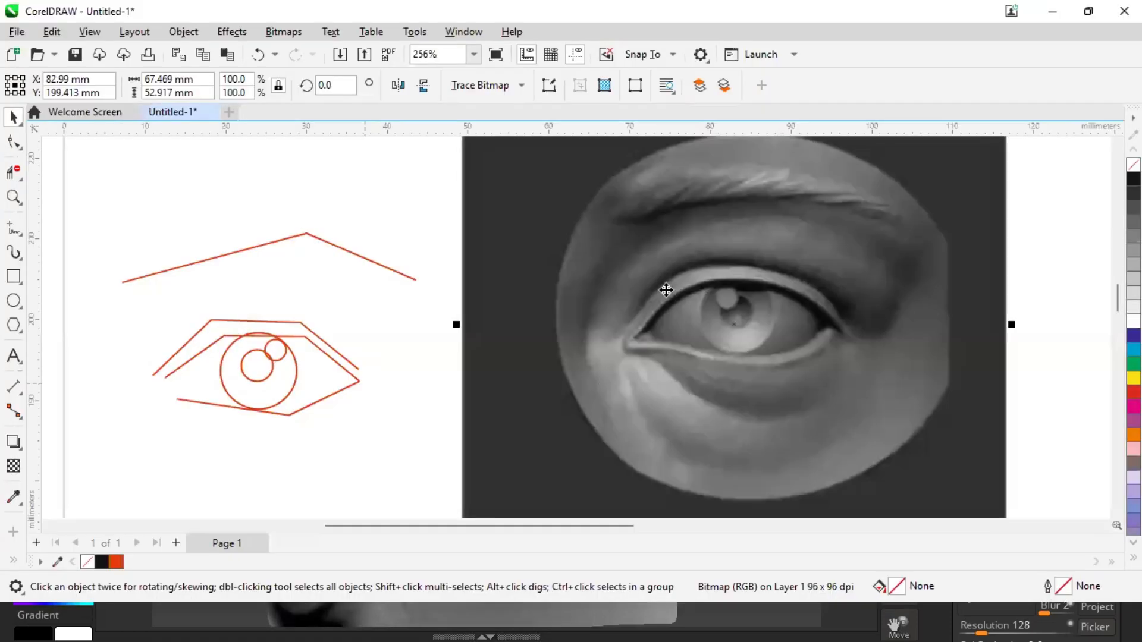
key("alt+Tab")
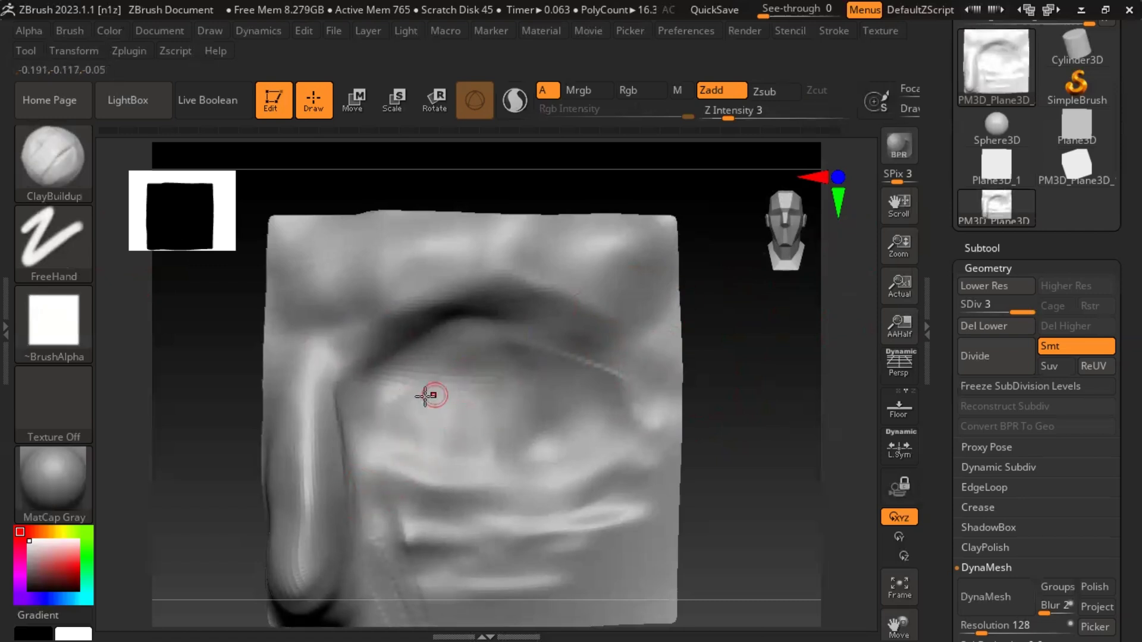
left_click_drag(394, 416, 479, 374)
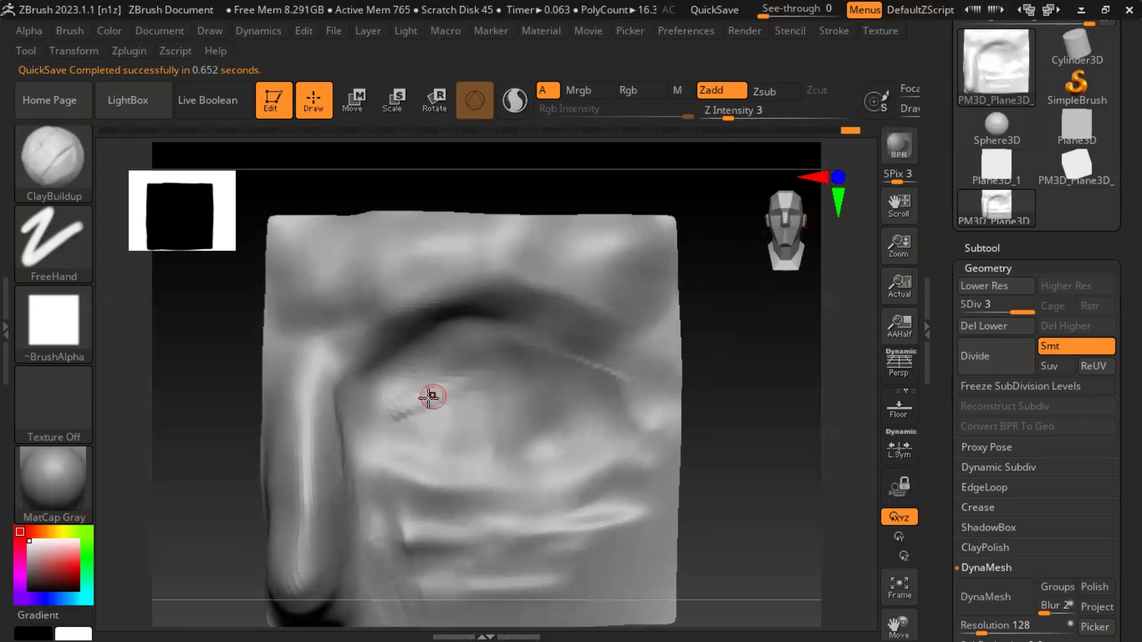
mouse_move(440, 389)
left_mouse_down()
mouse_move(421, 395)
mouse_move(454, 382)
mouse_move(384, 415)
left_mouse_up()
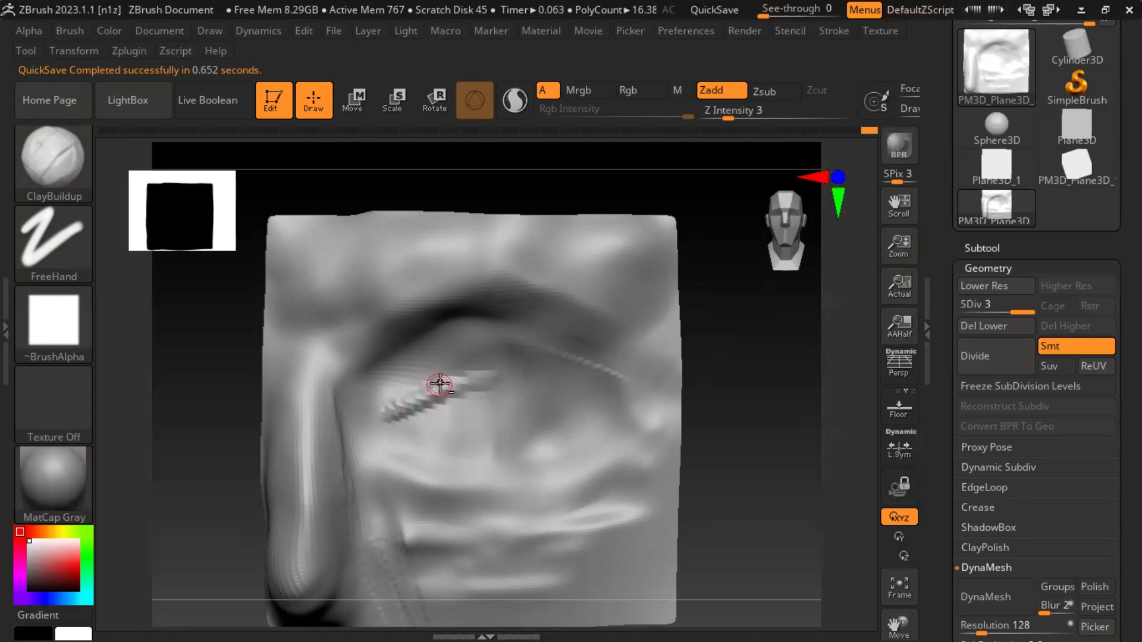
key("alt+Tab")
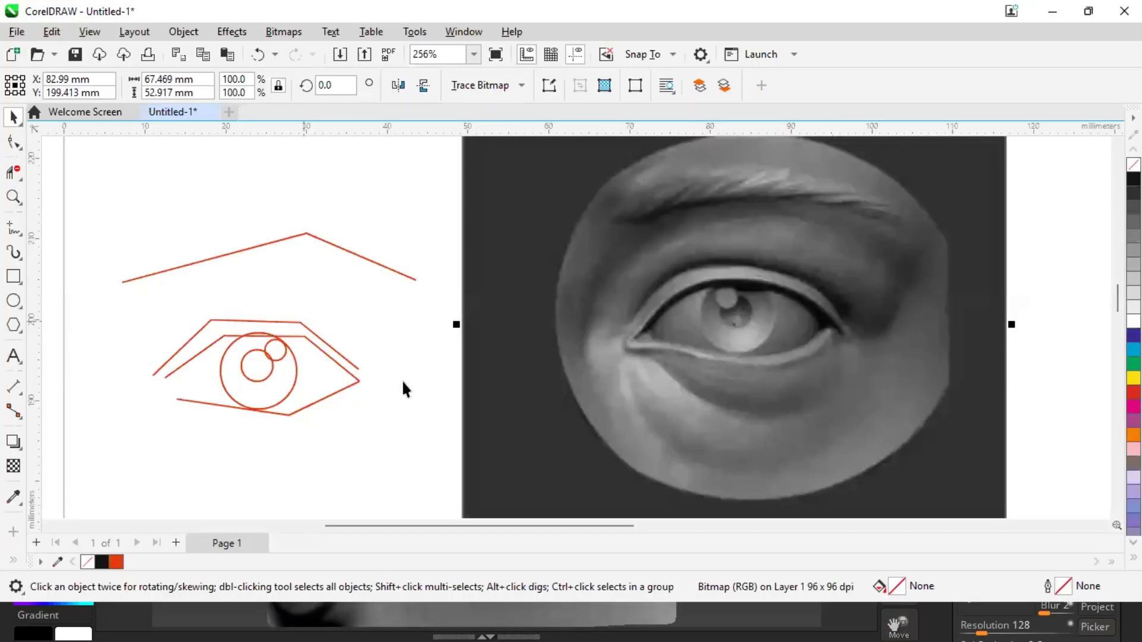
key("alt+Tab")
mouse_move(482, 384)
left_mouse_down()
mouse_move(523, 380)
mouse_move(571, 412)
left_mouse_up()
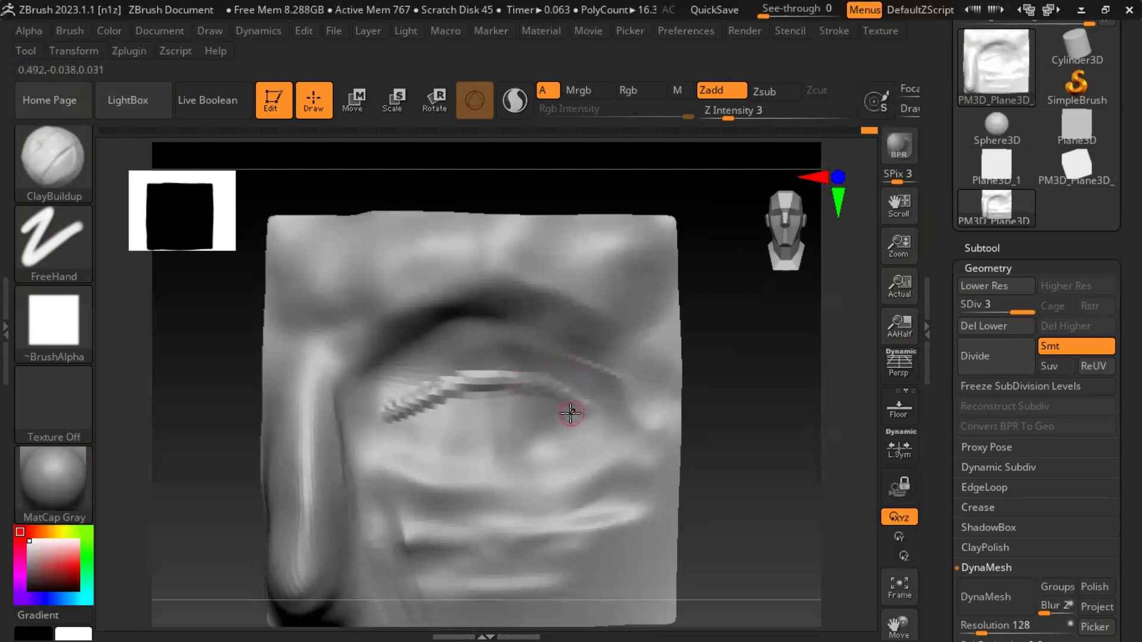
mouse_move(397, 419)
left_mouse_down()
mouse_move(454, 380)
mouse_move(532, 373)
mouse_move(580, 407)
mouse_move(438, 393)
mouse_move(483, 373)
left_mouse_up()
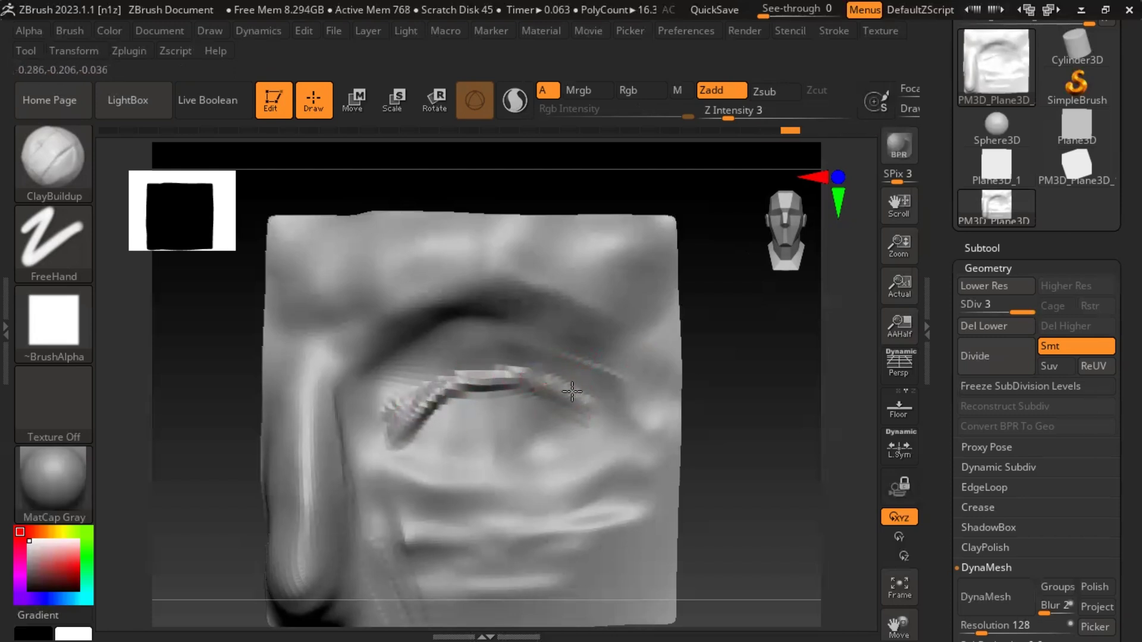